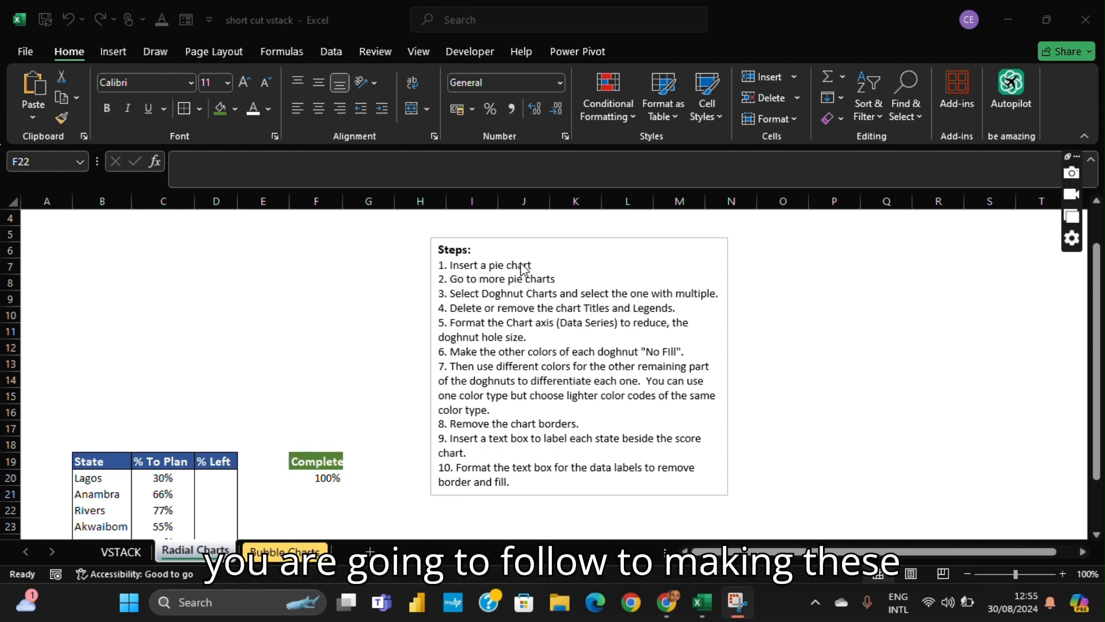
- Examine the charting instructions and the table of states with its % To Plan and % Left columns
scroll(523, 268, "down", 2)
scroll(524, 269, "up", 3)
scroll(524, 269, "down", 3)
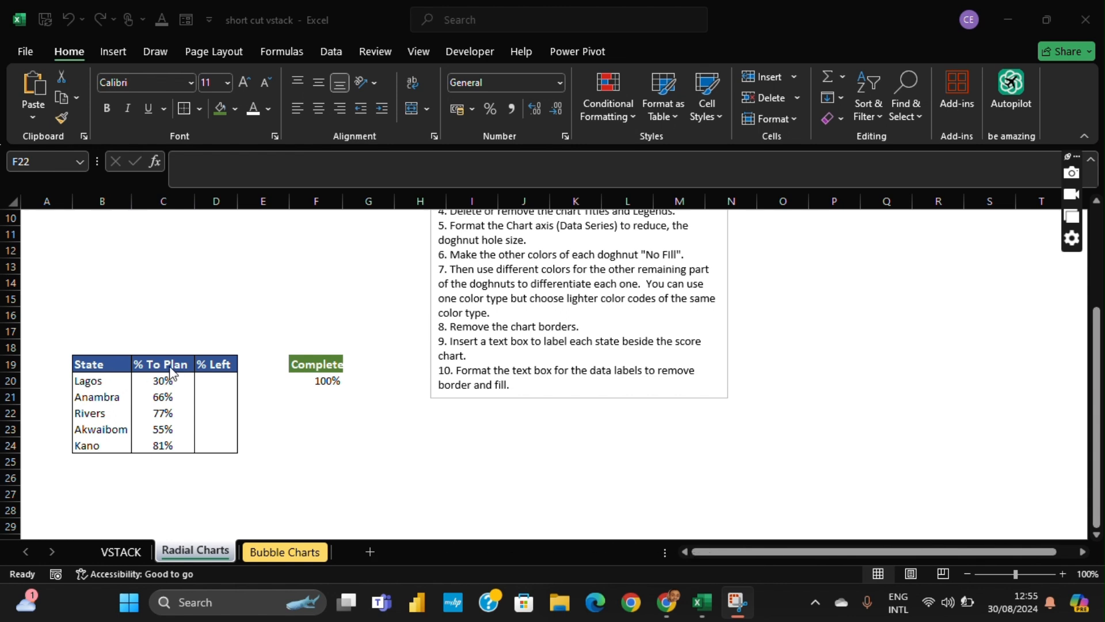
left_click_drag(87, 364, 231, 444)
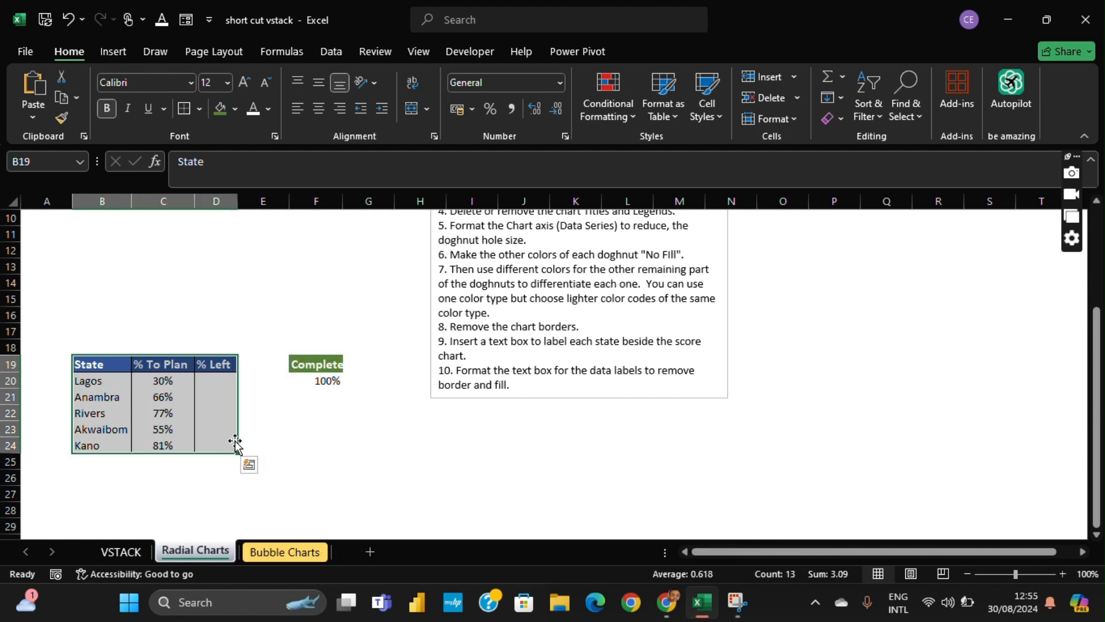
left_click(99, 364)
left_click(107, 381)
left_click_drag(106, 382, 97, 446)
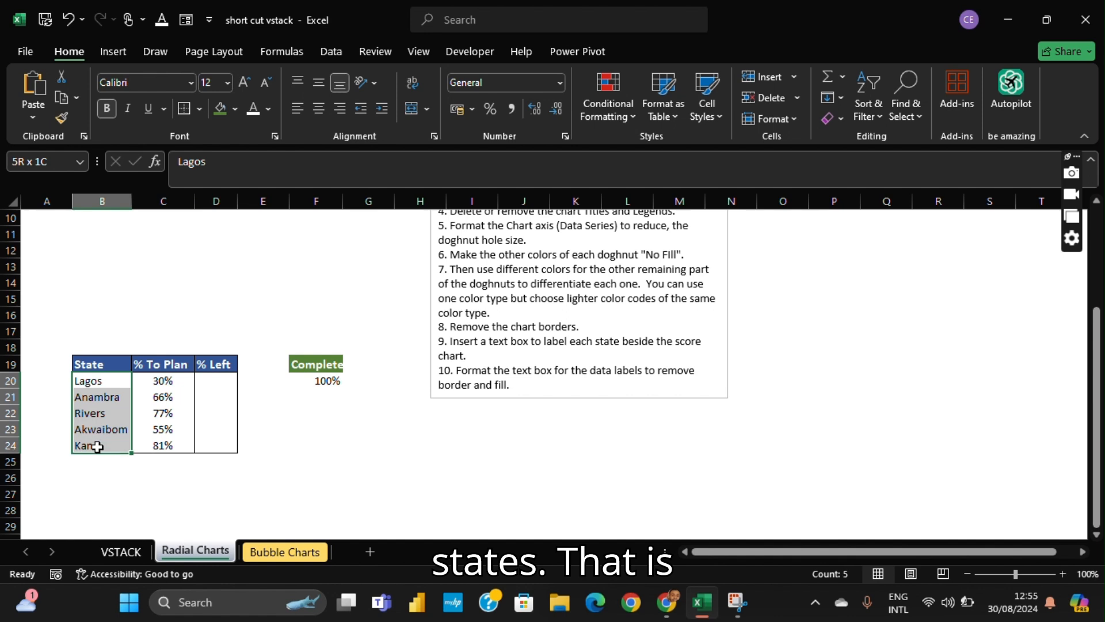
left_click(105, 396)
left_click(95, 413)
left_click(109, 429)
left_click(89, 446)
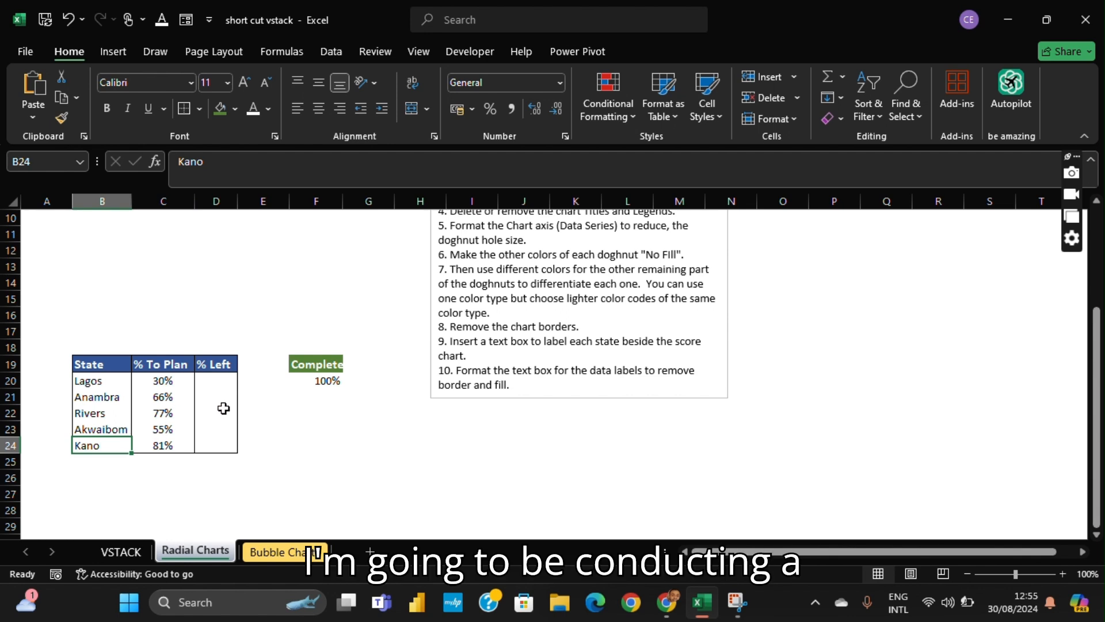
- Calculate the % Left for Lagos in D20 with the formula =F20-C20
left_click(221, 377)
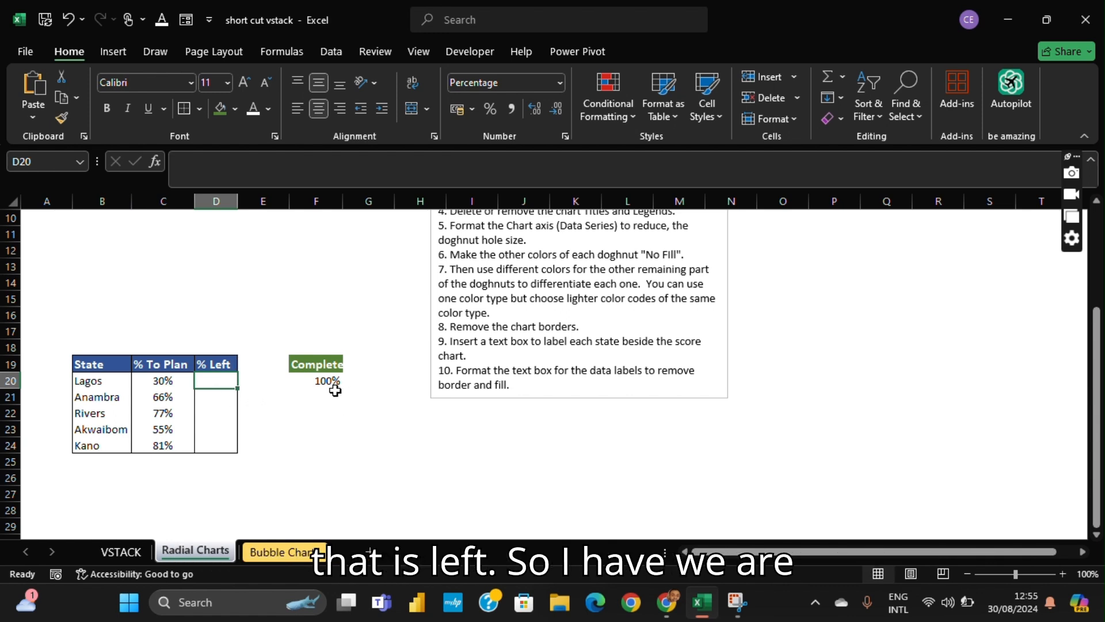
left_click(313, 378)
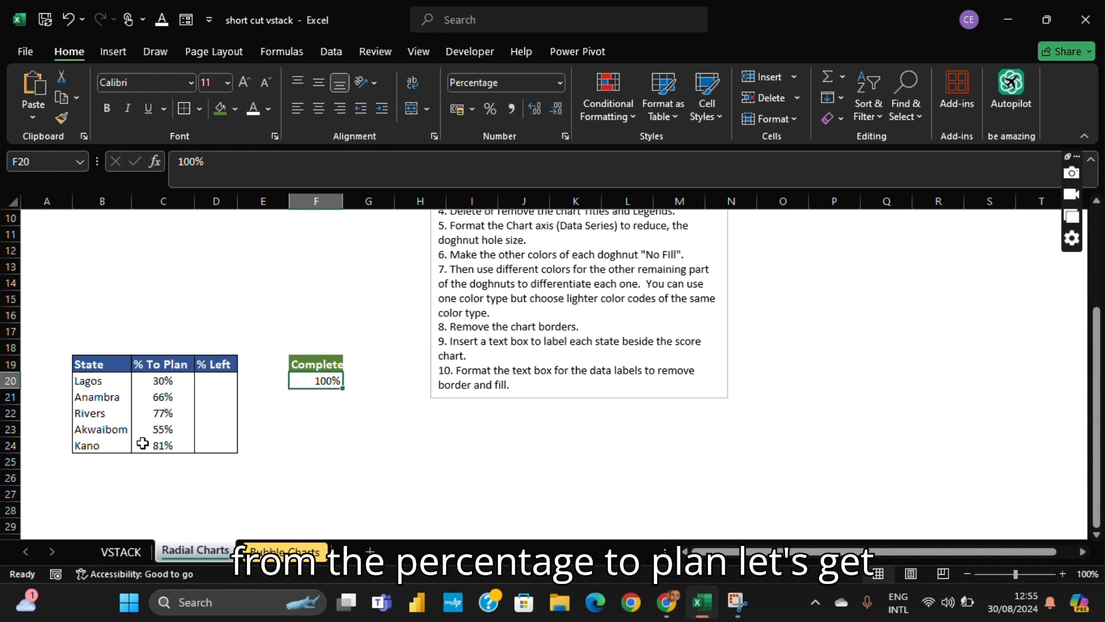
left_click(233, 380)
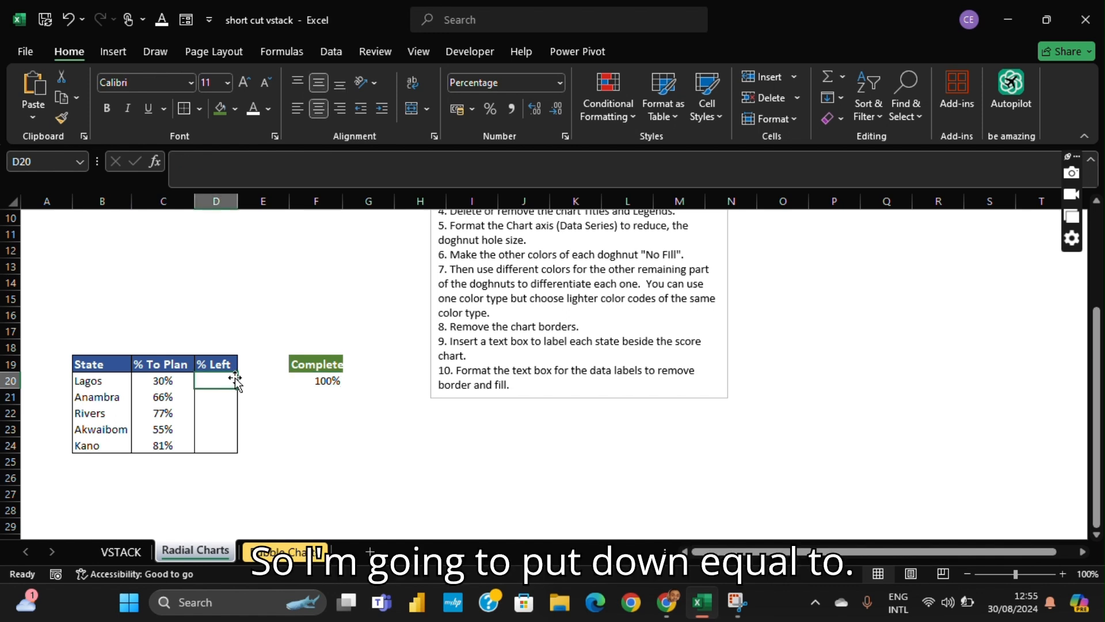
type("=")
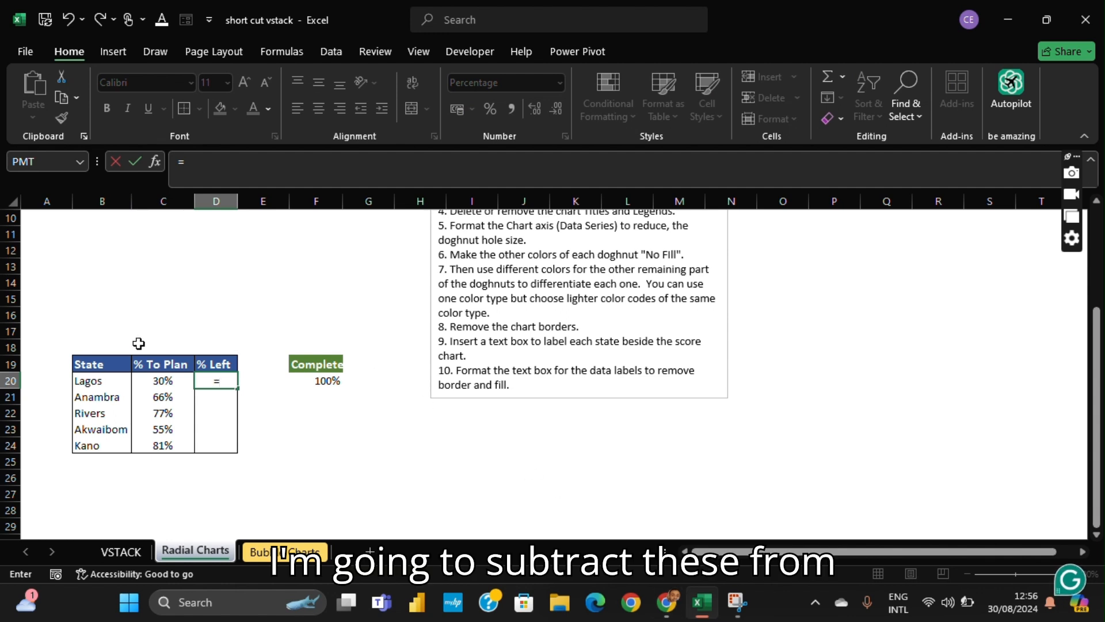
left_click(317, 378)
type("-")
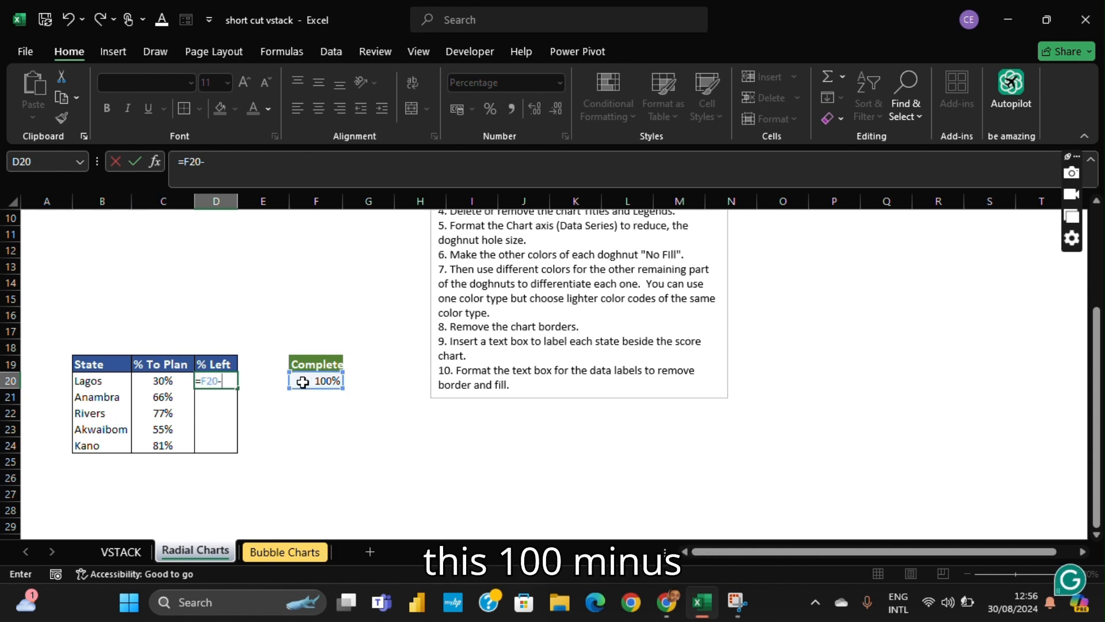
left_click(176, 380)
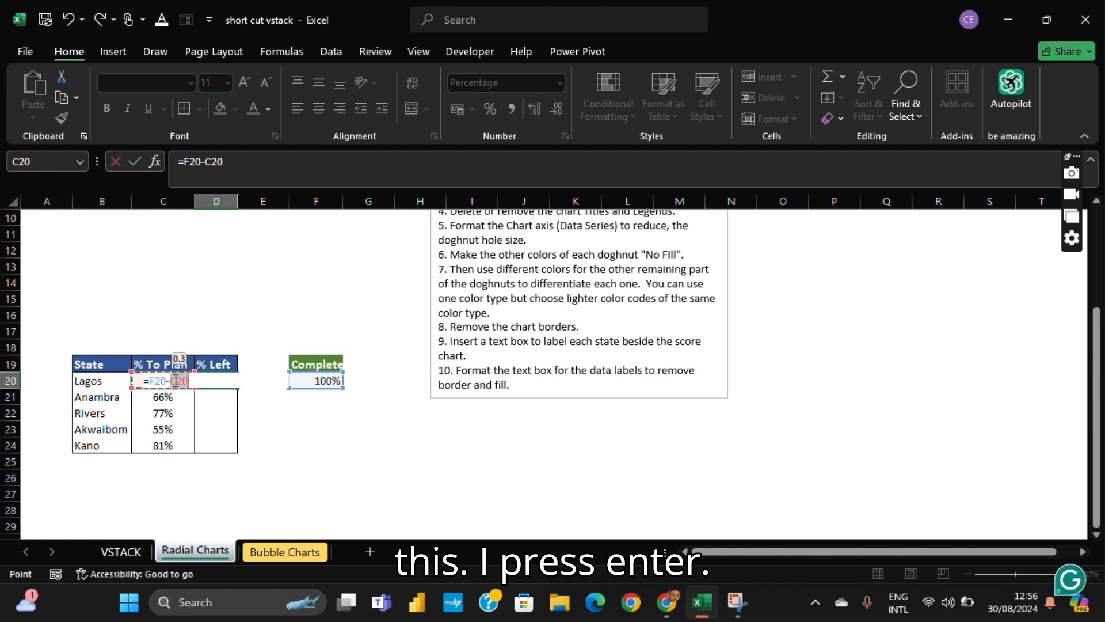
key("Return")
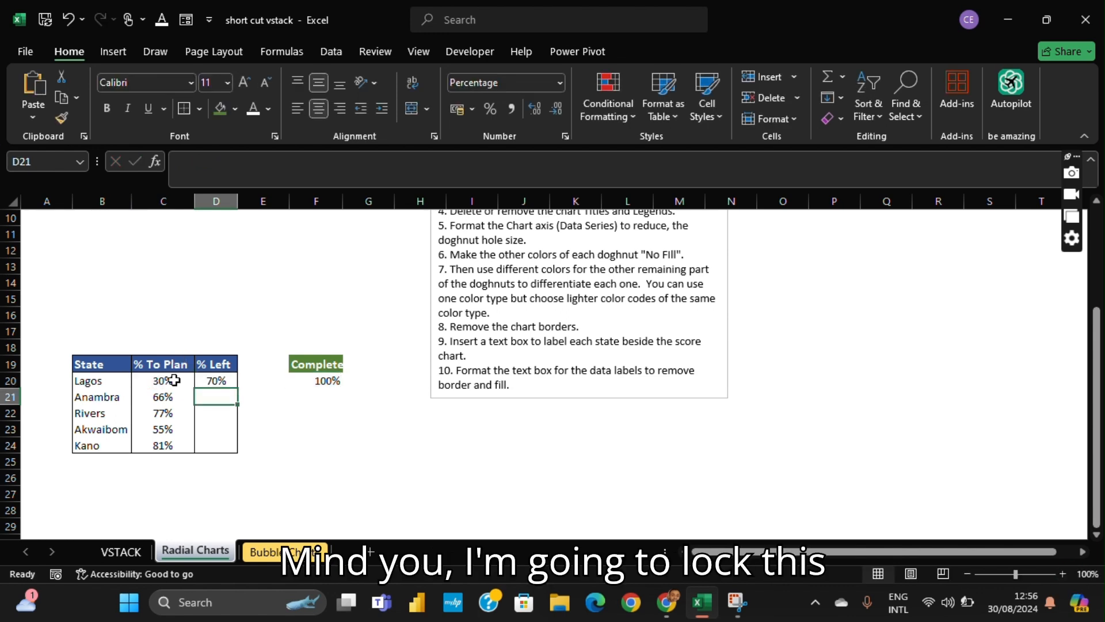
- Make the Complete cell reference absolute in the Lagos % Left formula, so that D20 reads =$F$20-C20
left_click(333, 380)
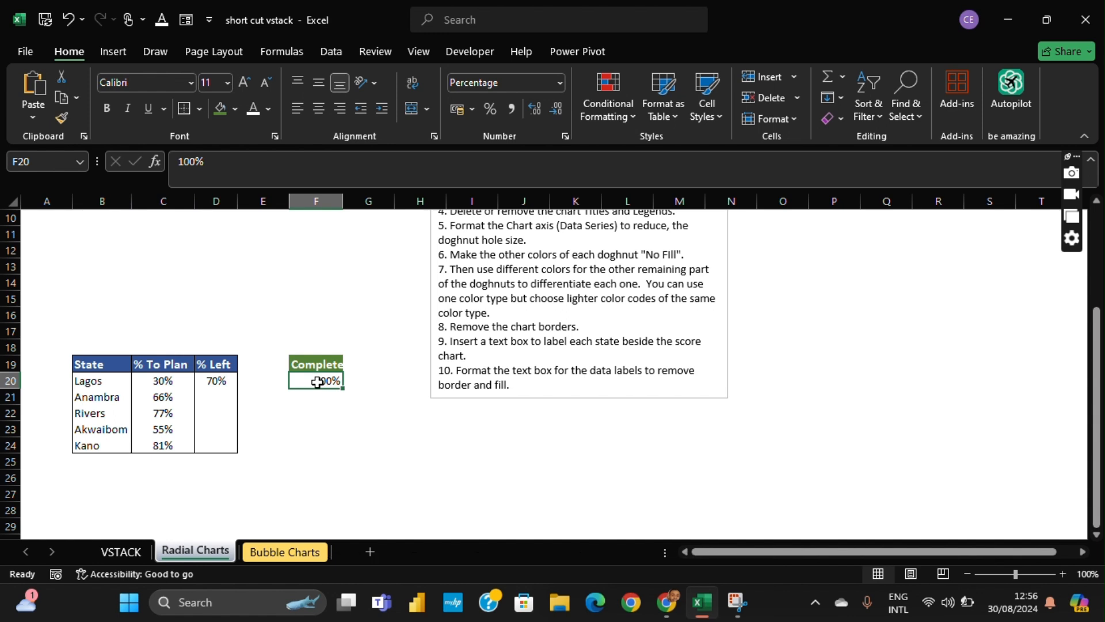
left_click(220, 382)
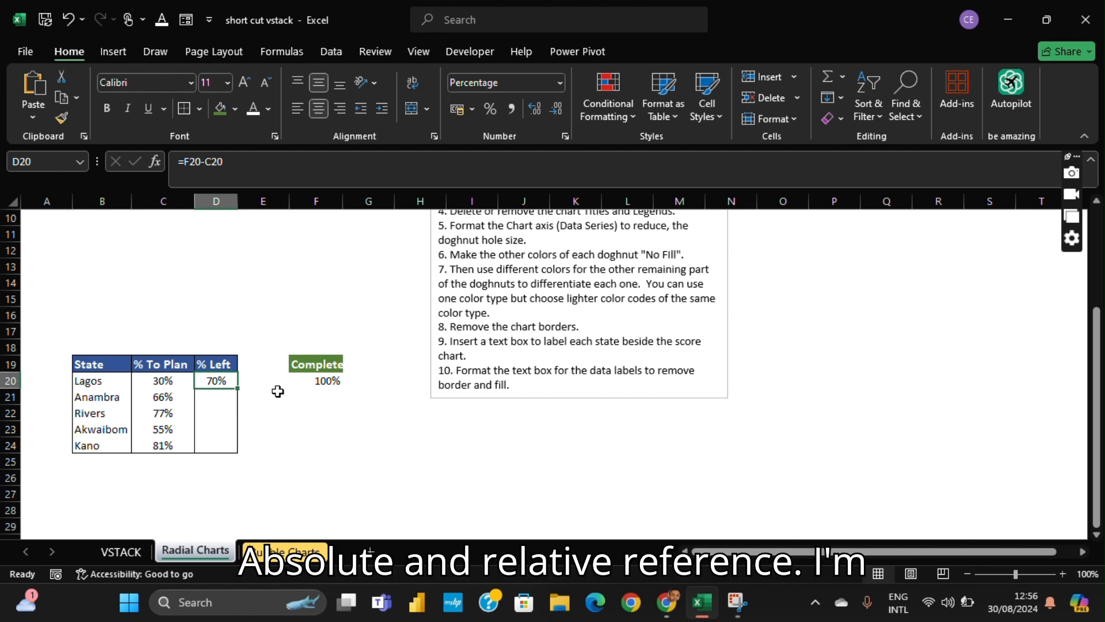
left_click(315, 381)
left_click(228, 382)
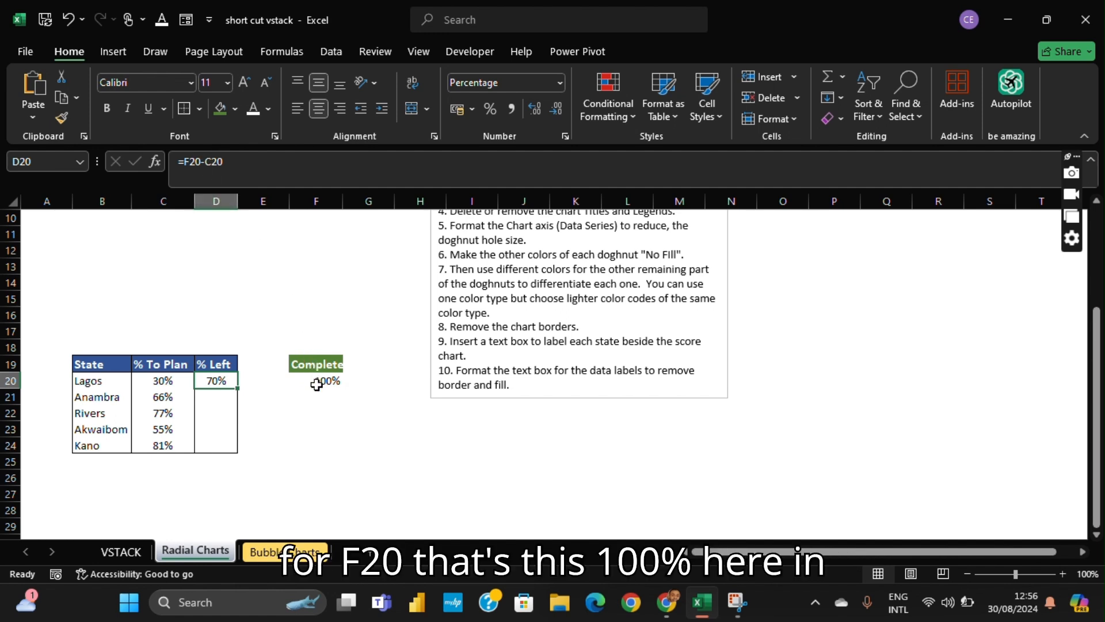
left_click(192, 162)
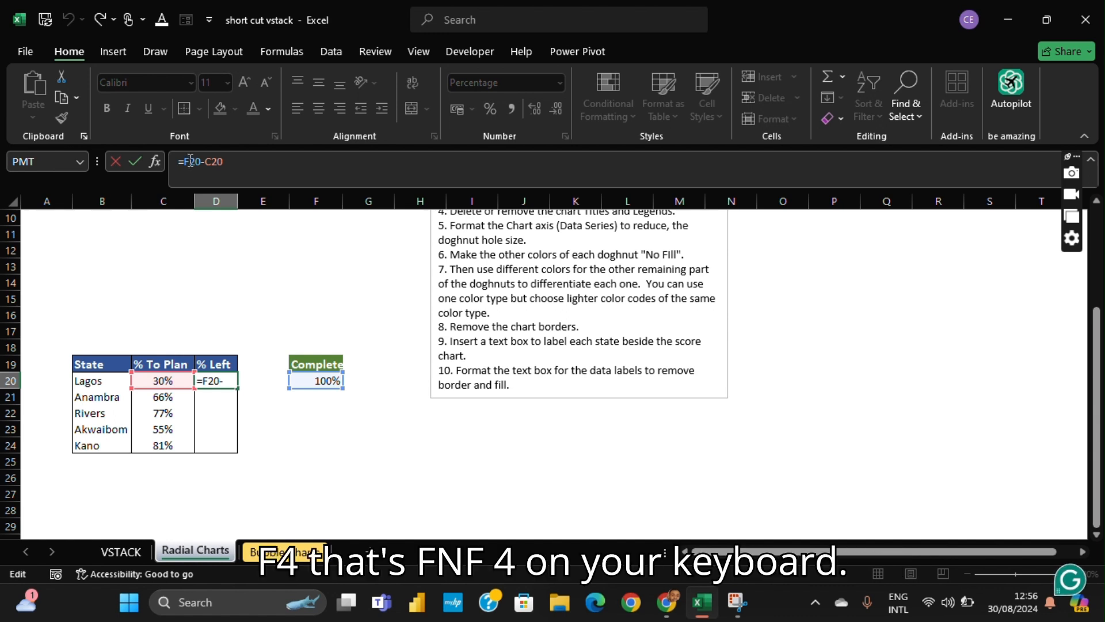
key("F4")
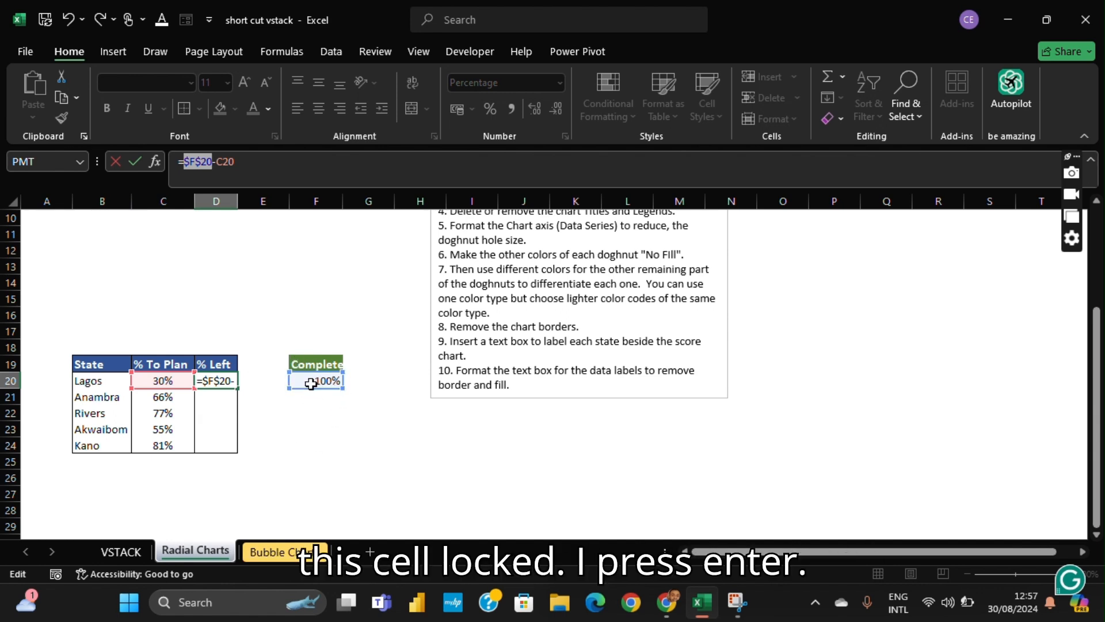
key("Return")
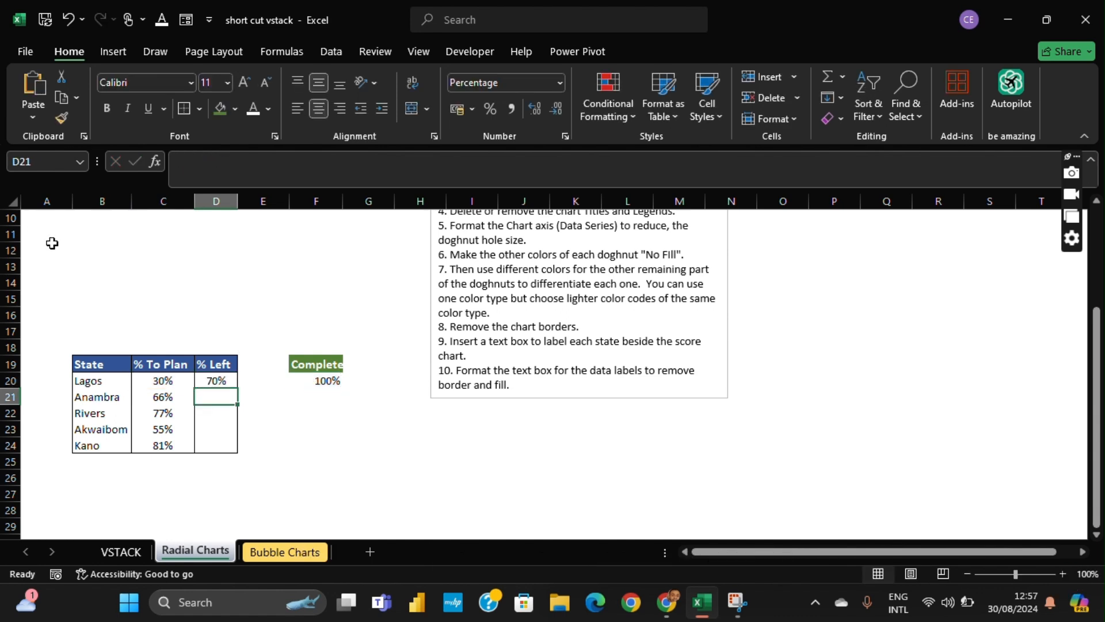
- Fill the % Left formula from D20 down through the Kano row, D24
left_click(158, 383)
left_click(215, 381)
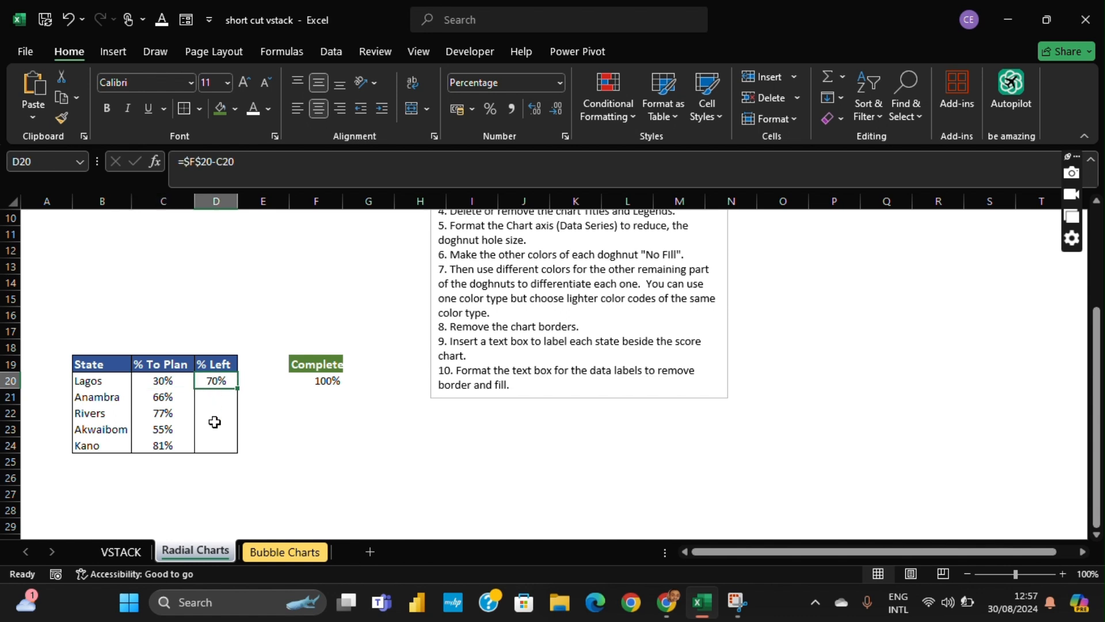
double_click(237, 389)
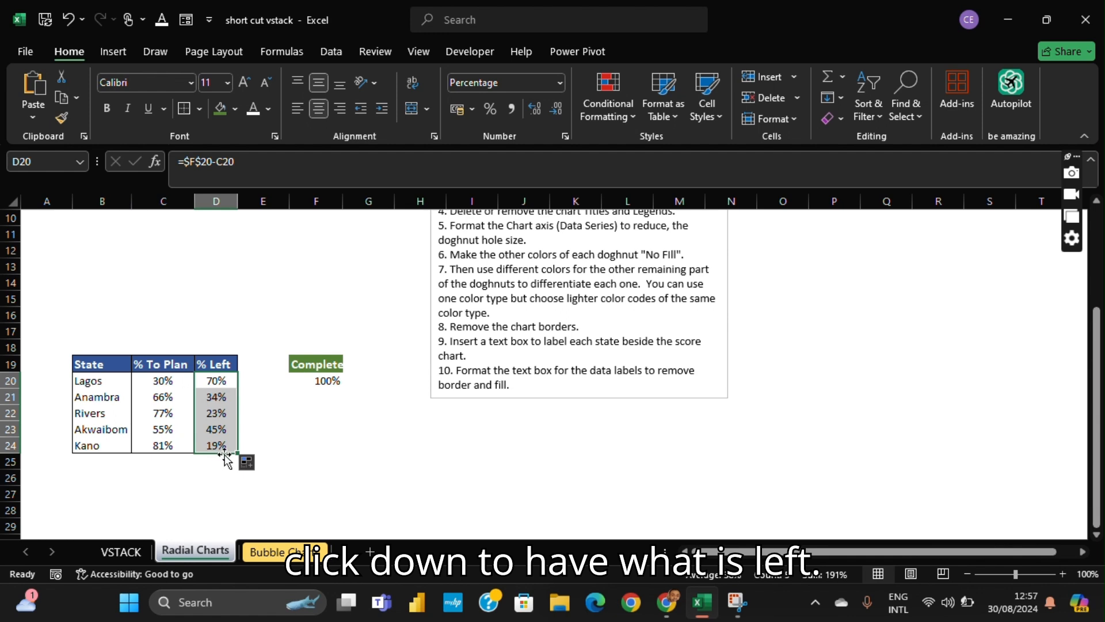
left_click(276, 378)
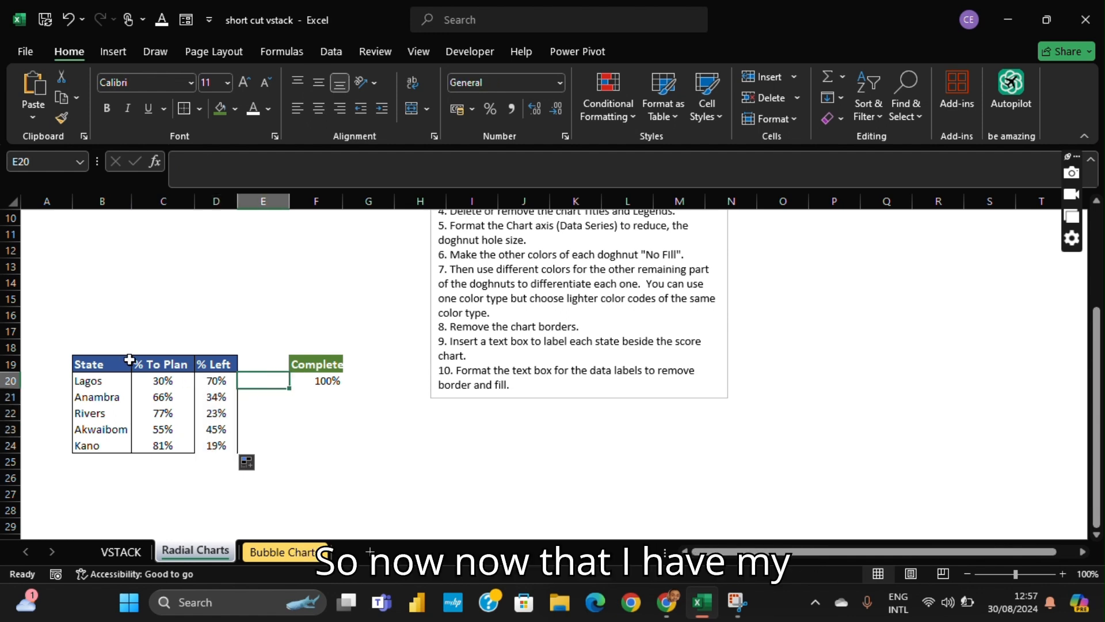
- Insert a doughnut chart from the table B19:D24, using the variant with one ring per state and % To Plan and % Left as slices
left_click_drag(96, 362, 217, 444)
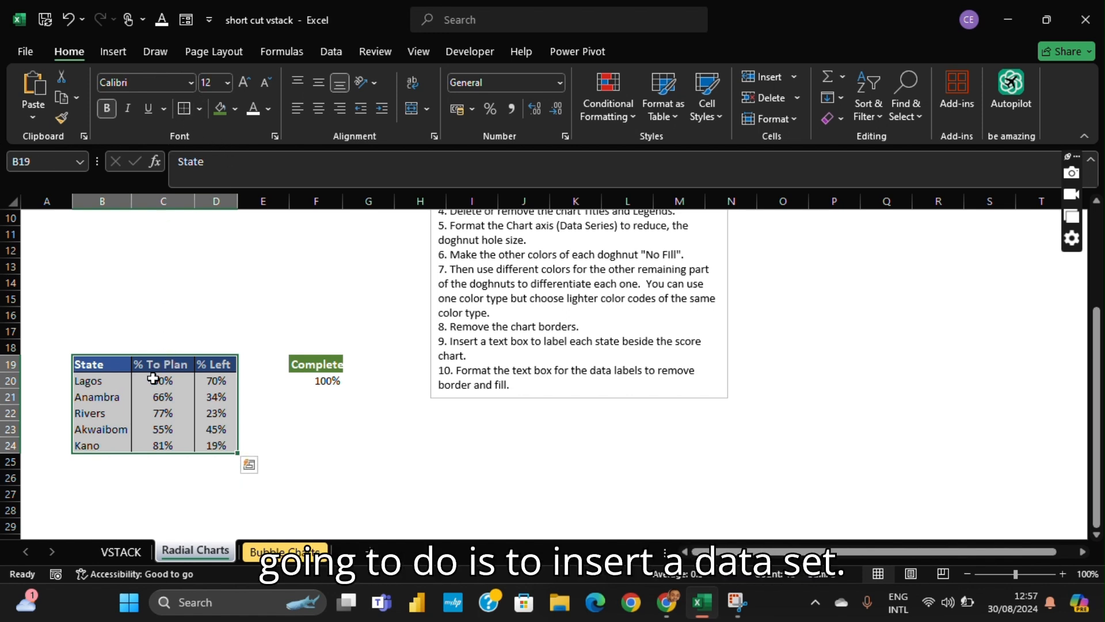
left_click(269, 411)
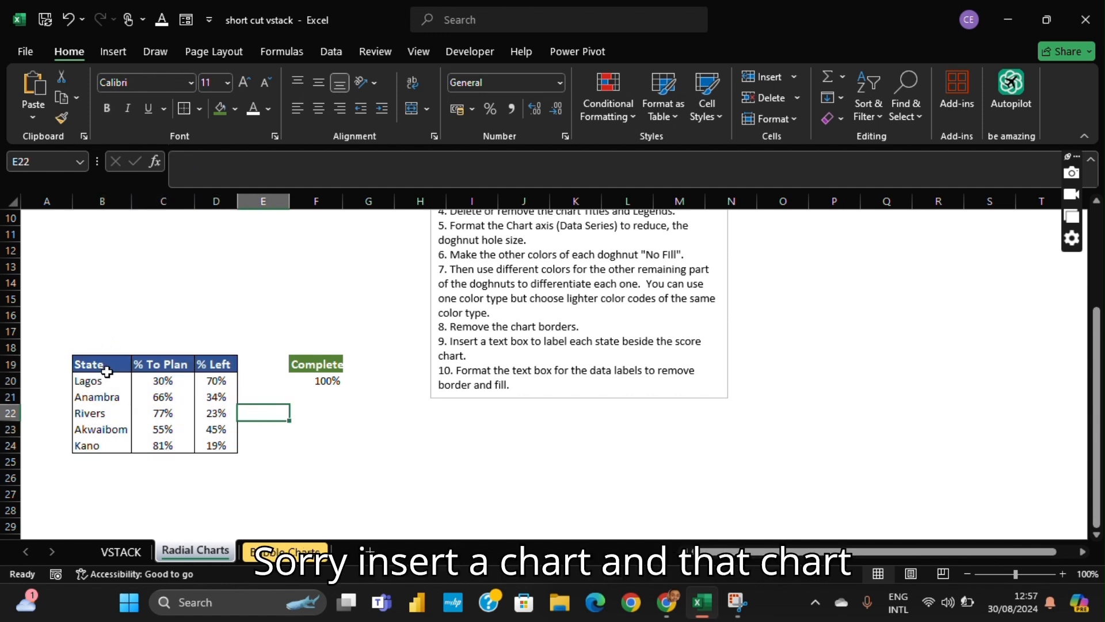
left_click(105, 365)
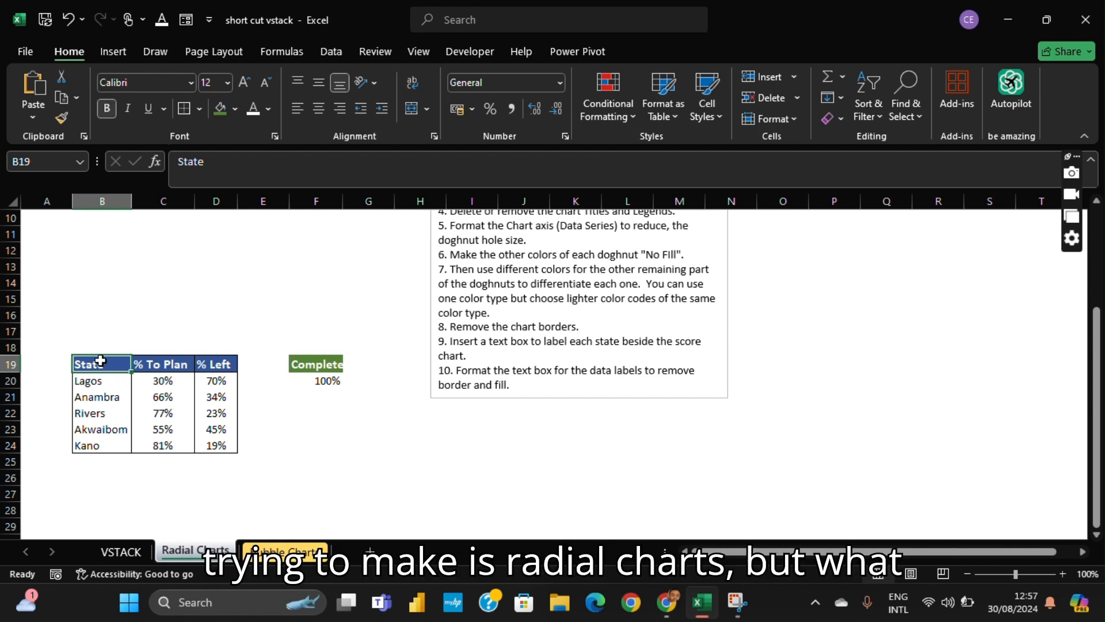
left_click_drag(104, 362, 203, 448)
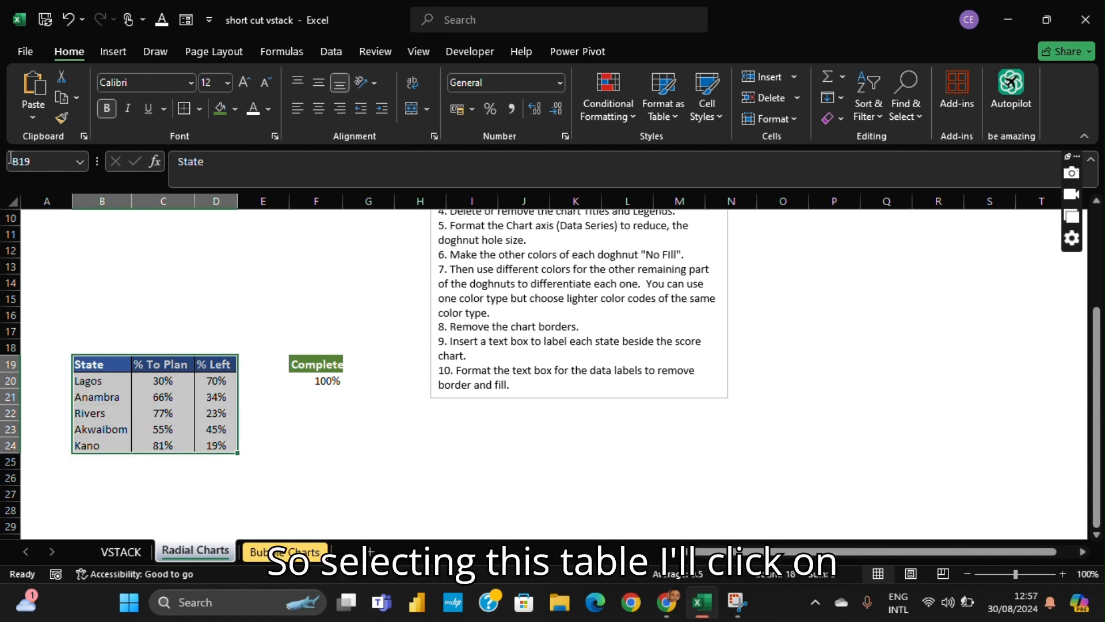
left_click(115, 51)
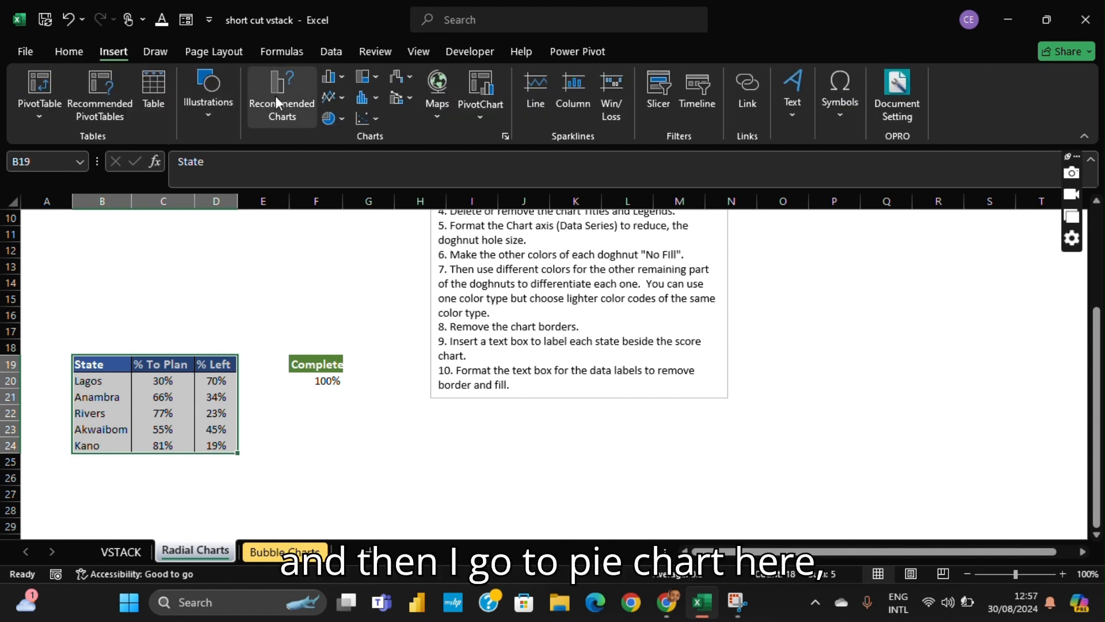
left_click(340, 120)
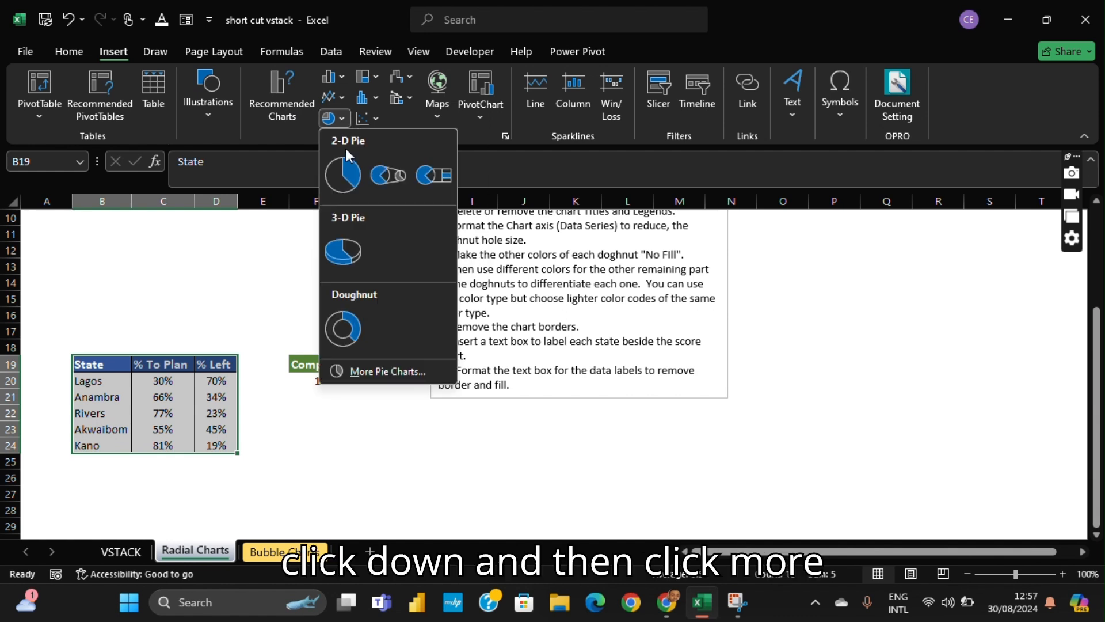
left_click(363, 372)
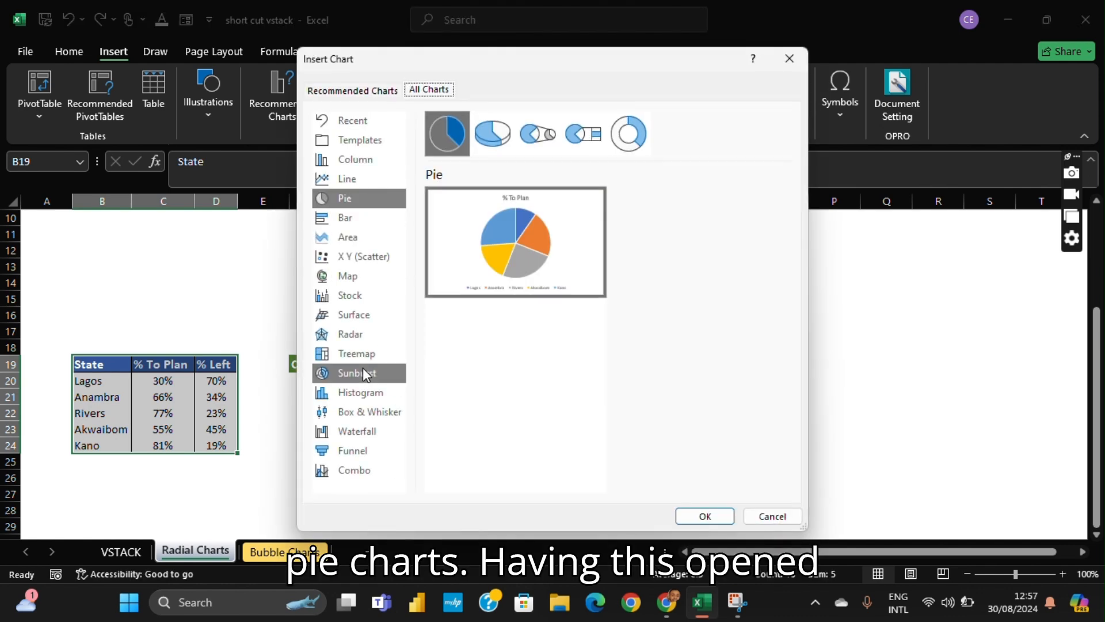
left_click(634, 134)
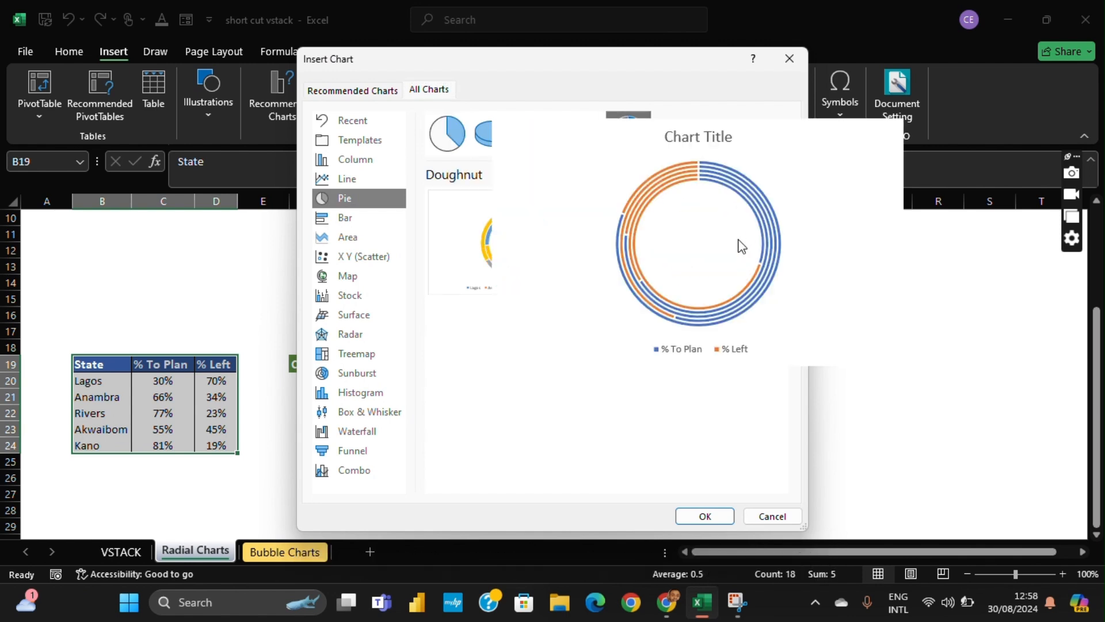
mouse_move(717, 240)
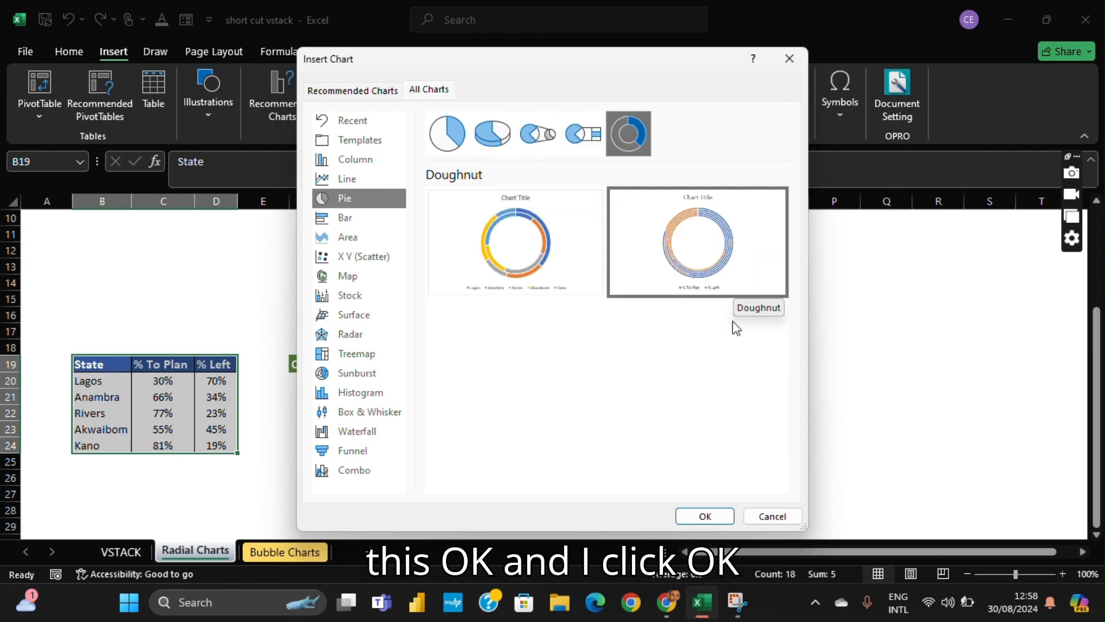
left_click(706, 516)
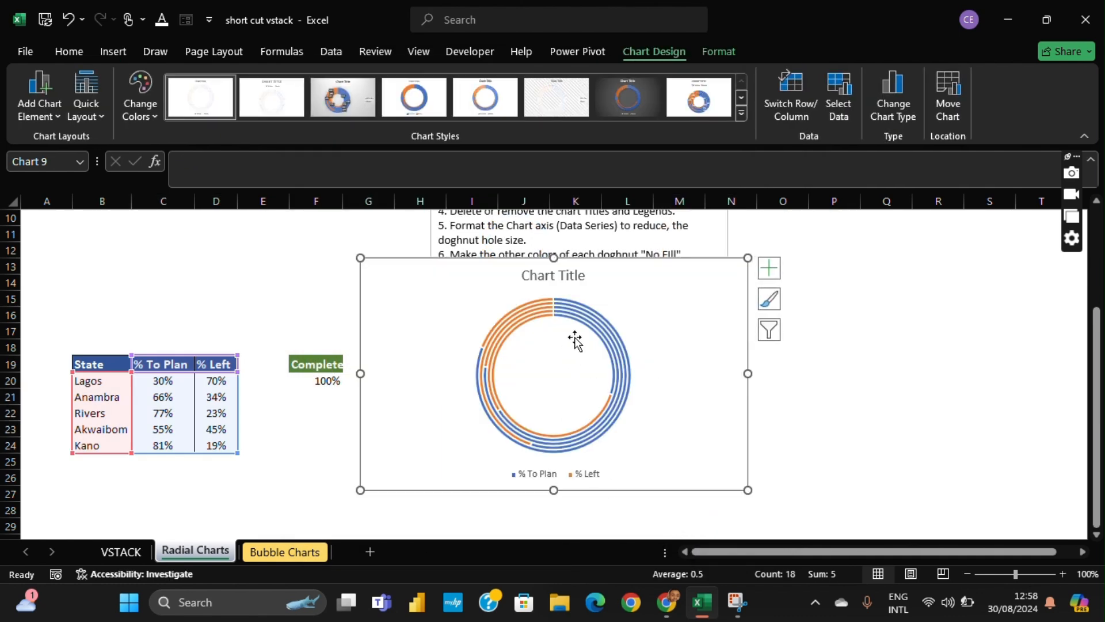
- Move the doughnut chart directly above the state table, beside the Steps text box
left_click_drag(430, 262, 174, 177)
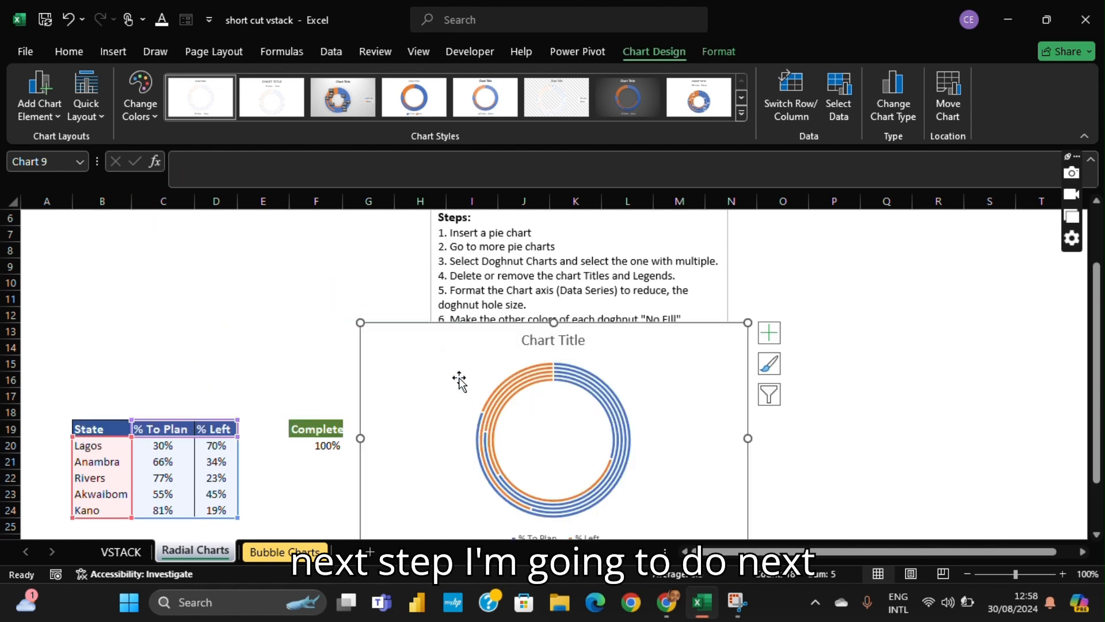
left_click_drag(462, 383, 263, 237)
left_click_drag(228, 195, 121, 247)
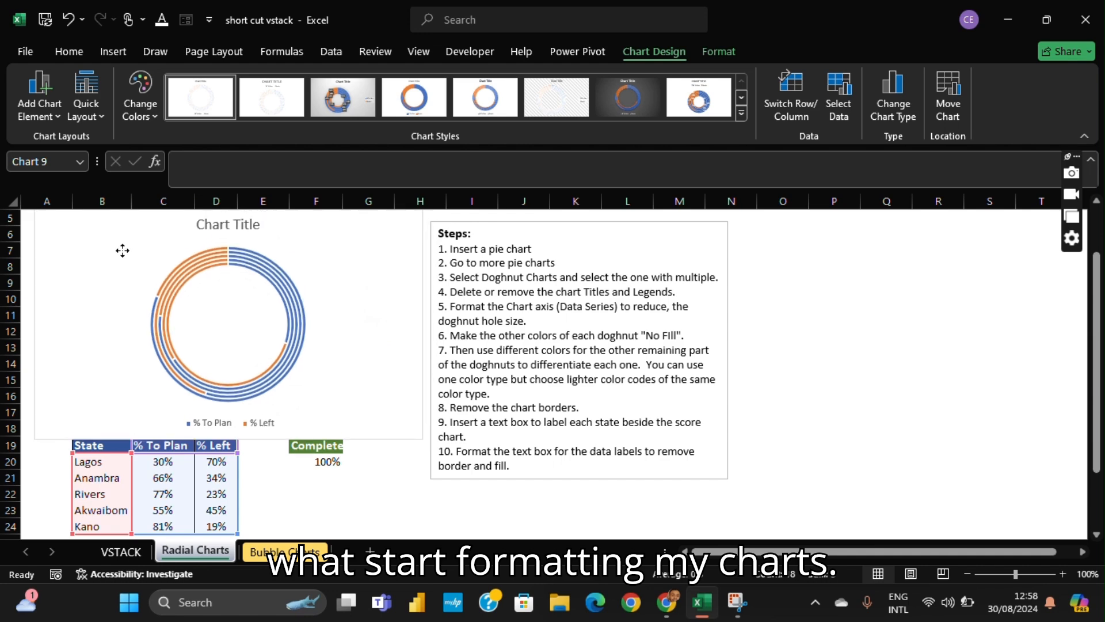
scroll(407, 328, "up", 1)
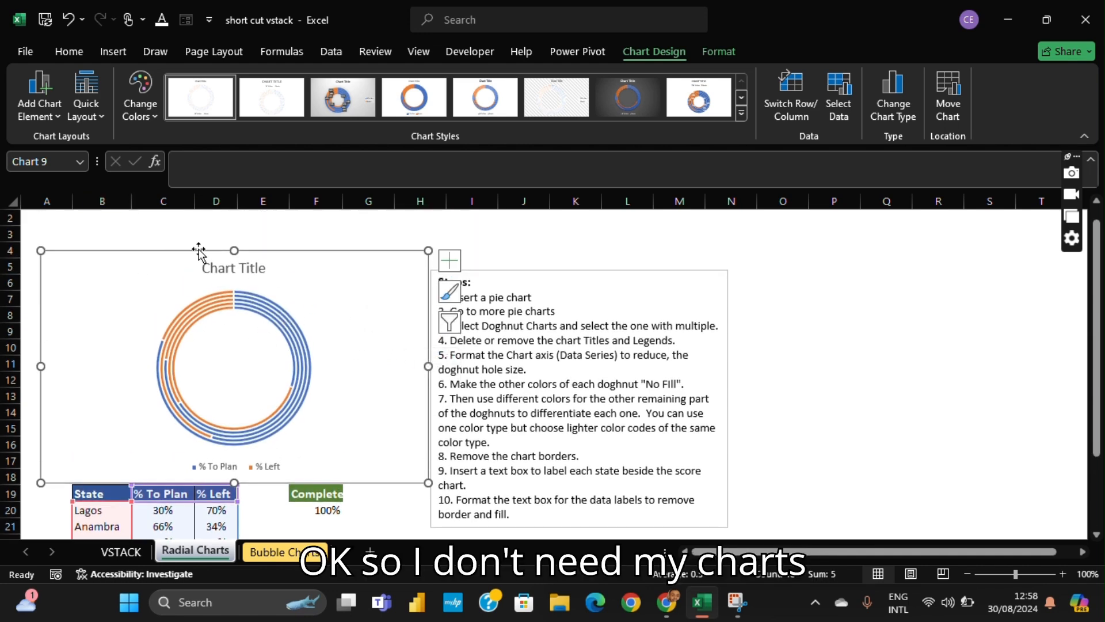
- Delete the title of the doughnut chart
left_click(221, 266)
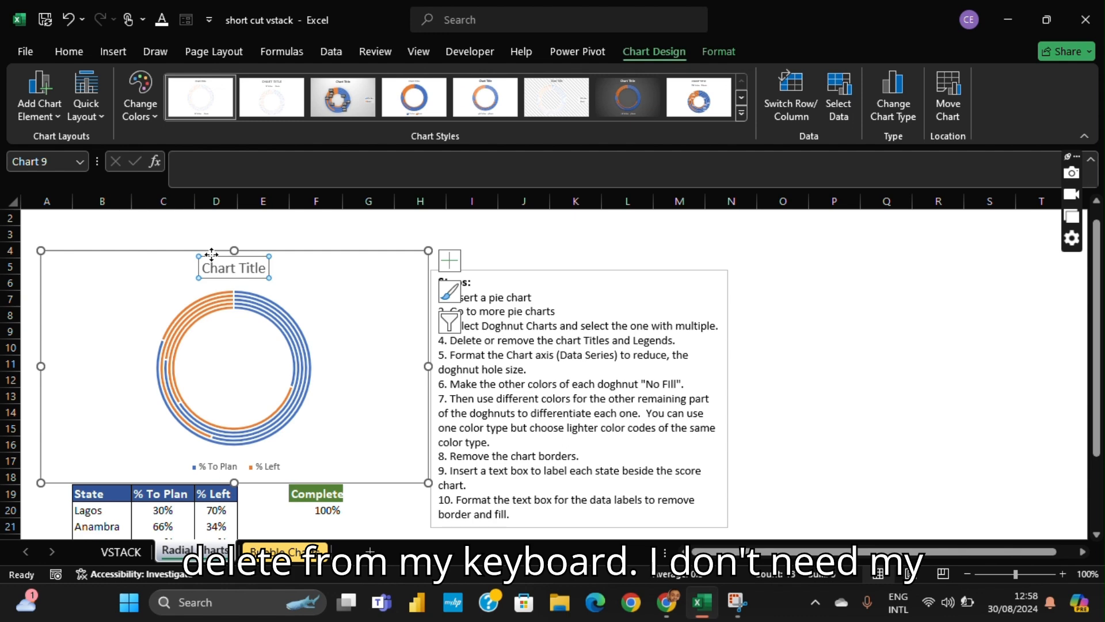
key("Delete")
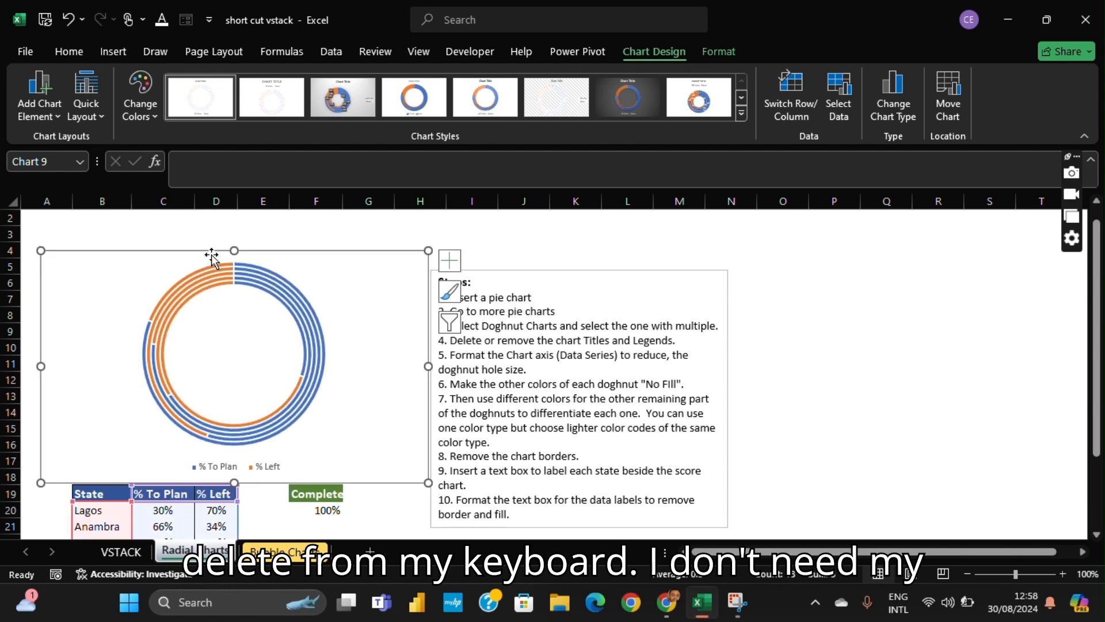
- Delete the legend of the doughnut chart
left_click(238, 464)
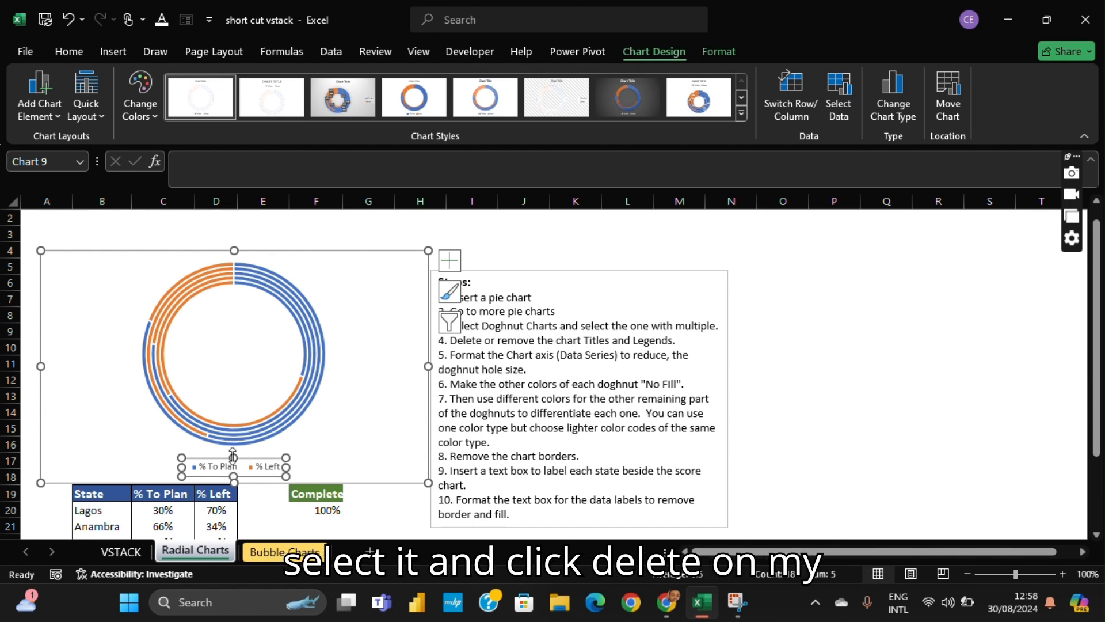
key("Delete")
- Set the doughnut hole size of the chart's data series to 25%
scroll(265, 426, "down", 1)
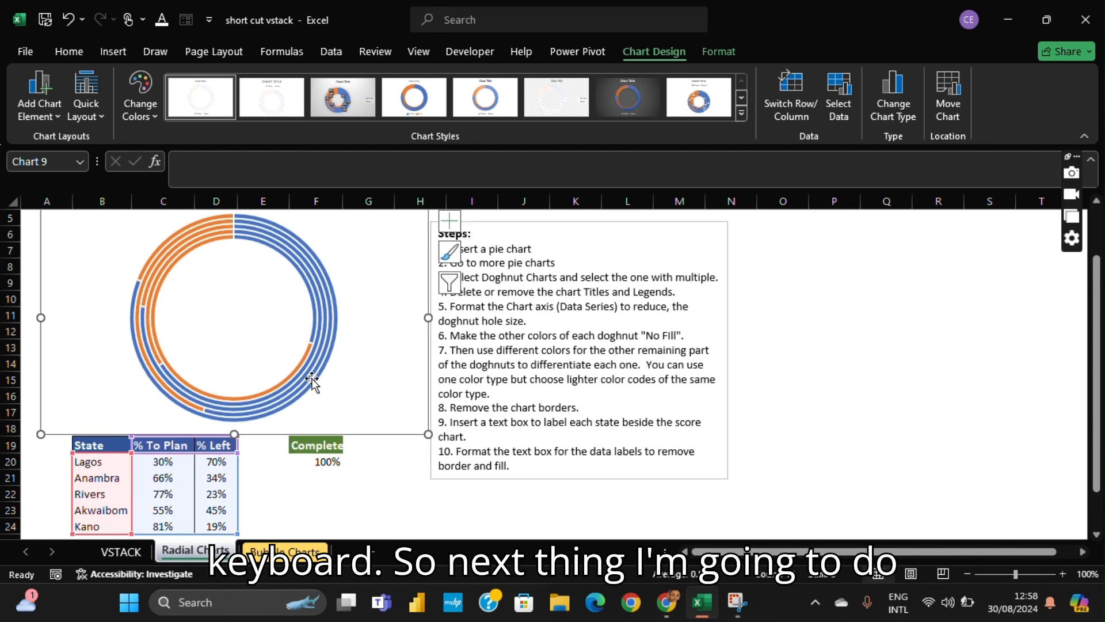
scroll(326, 365, "up", 2)
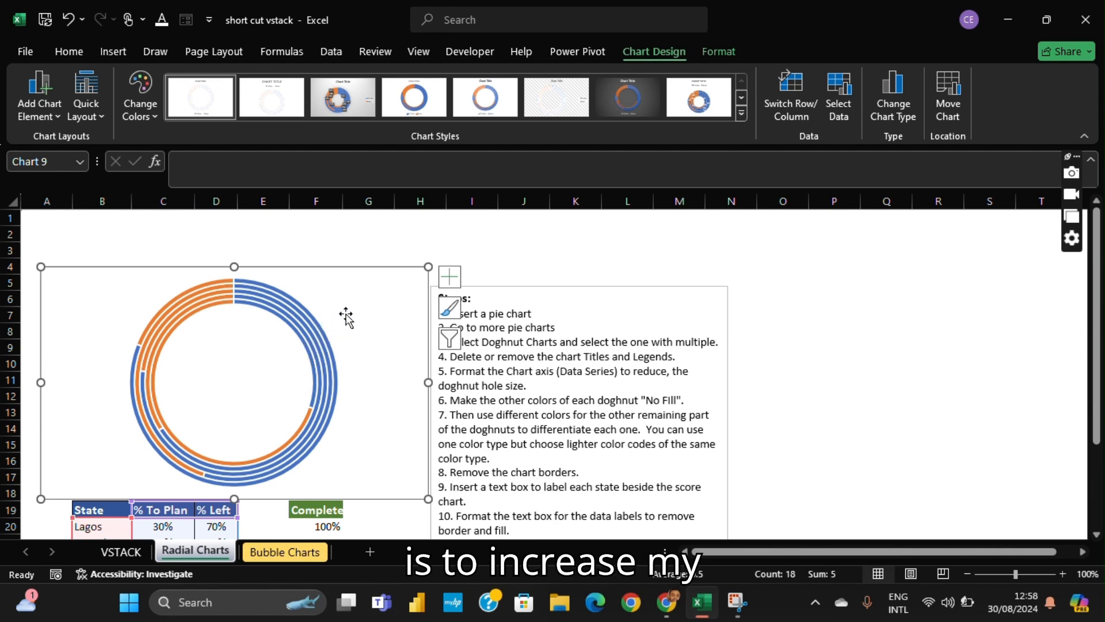
left_click(303, 346)
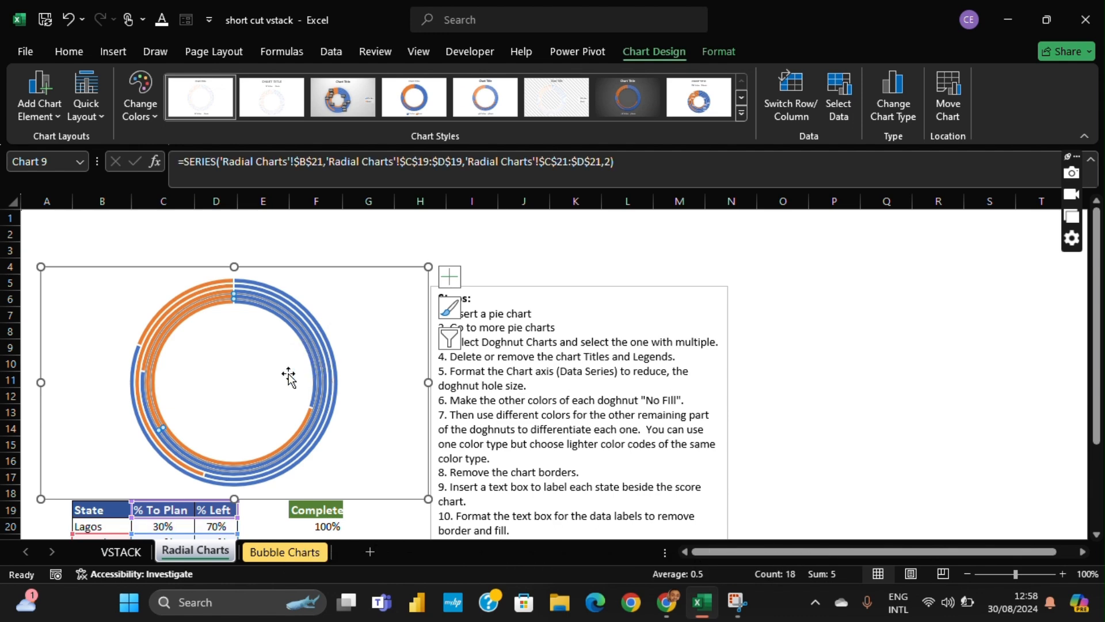
left_click(324, 380)
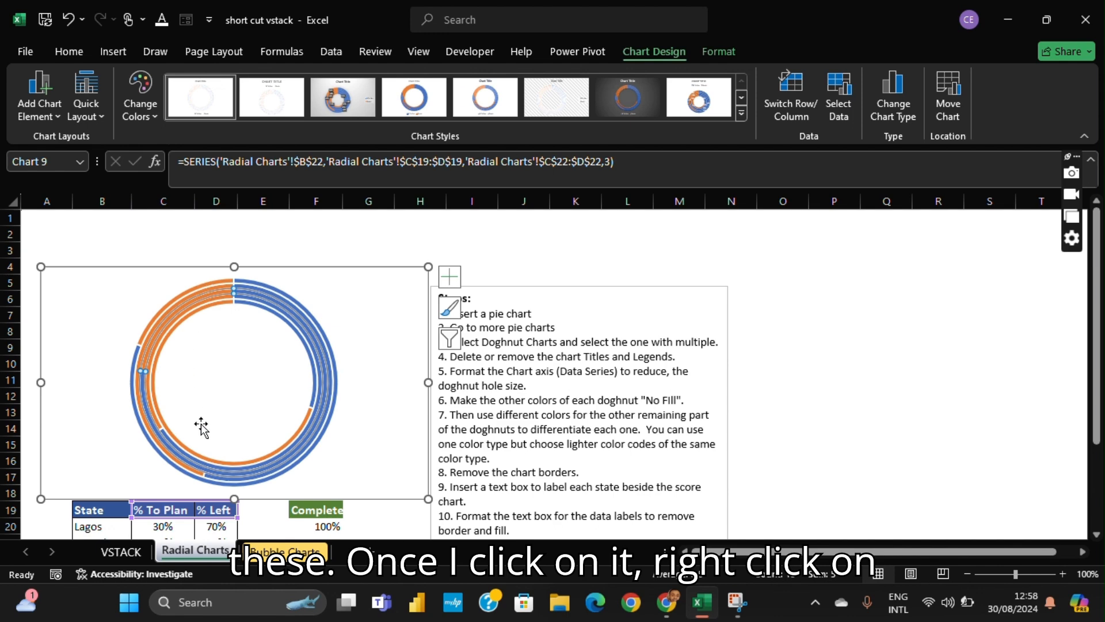
right_click(322, 402)
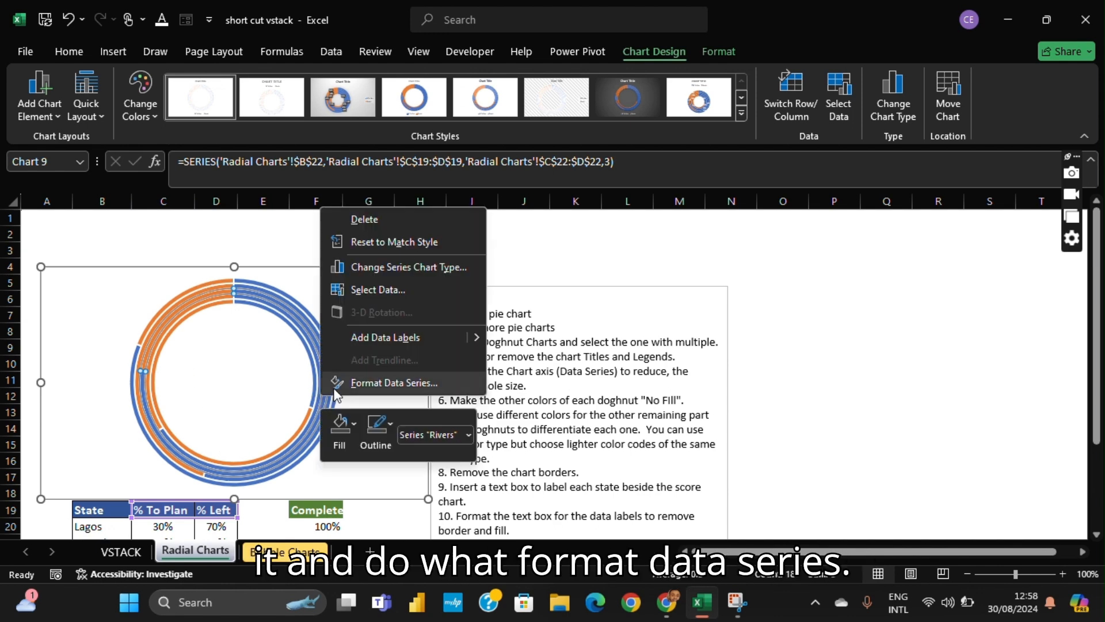
left_click(405, 388)
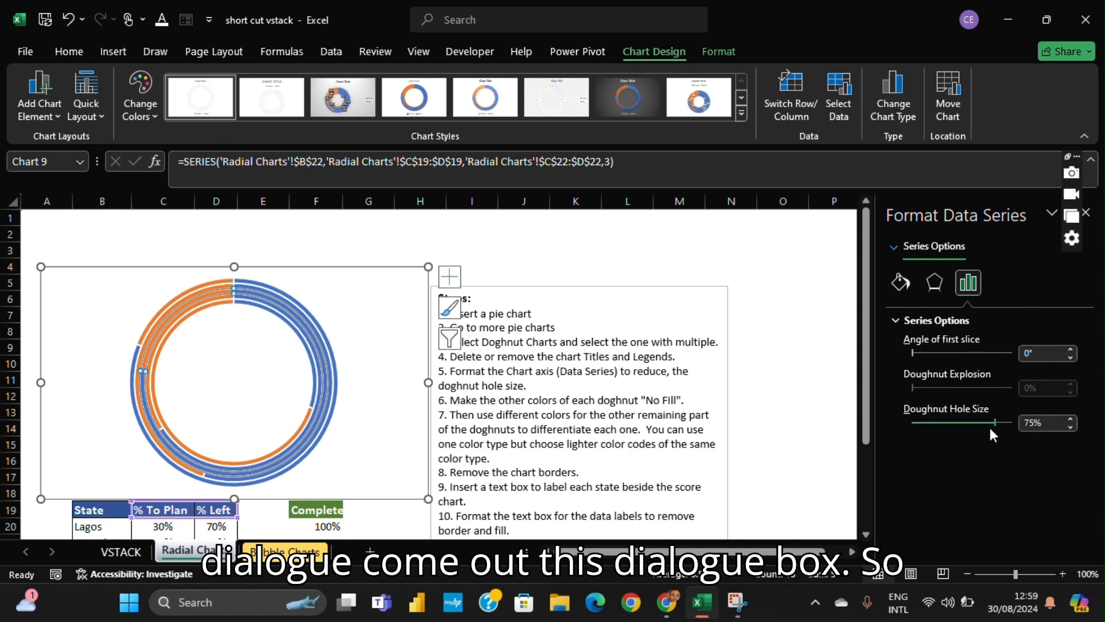
left_click(1037, 422)
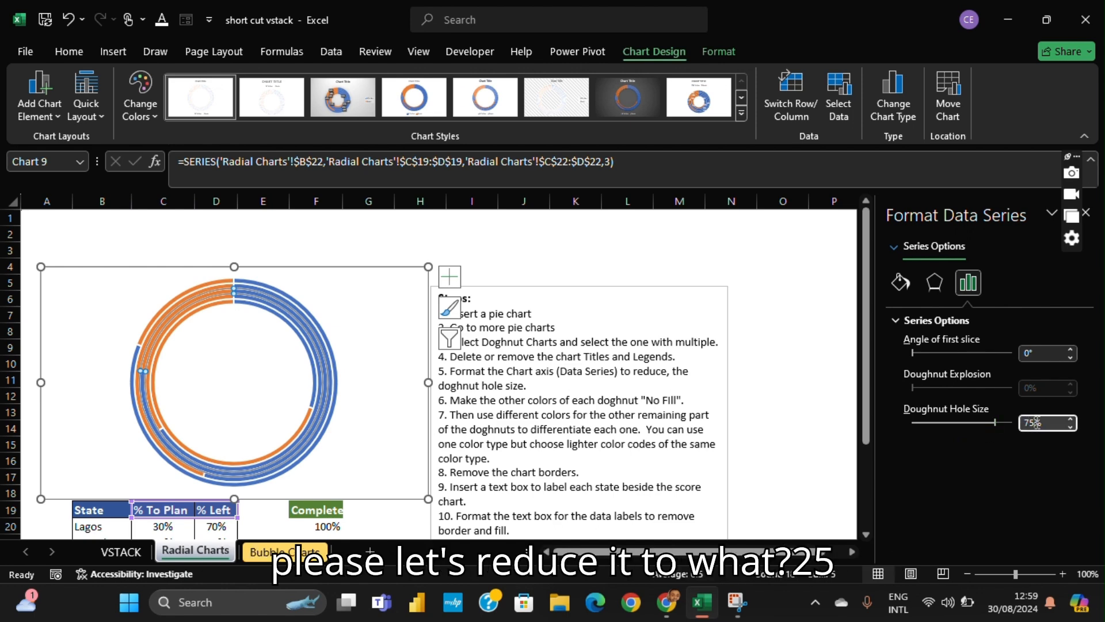
key("BackSpace")
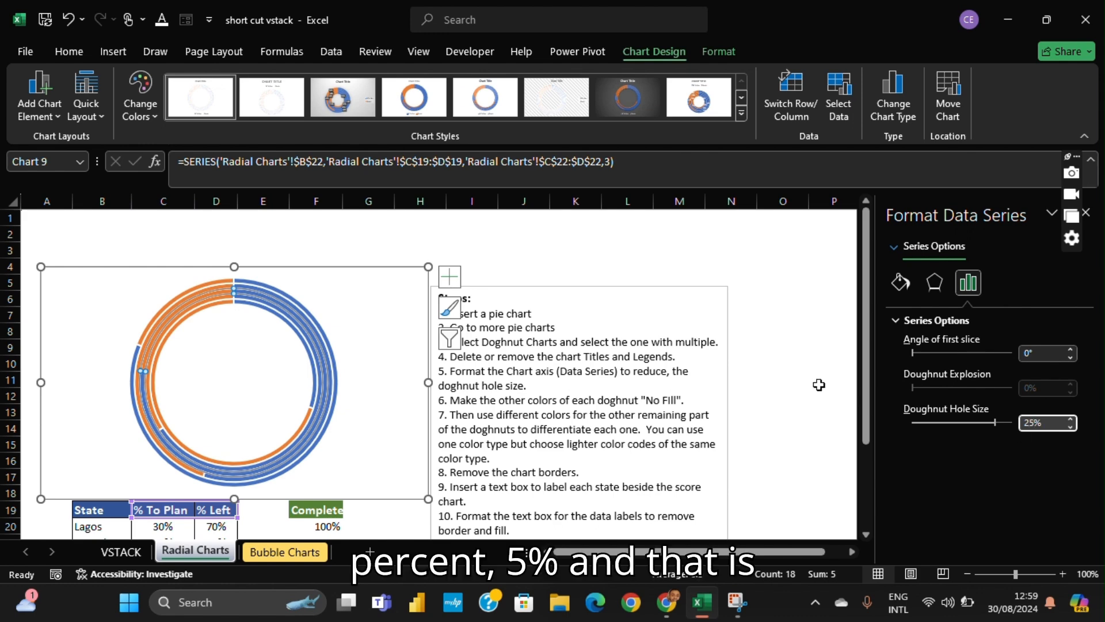
left_click(778, 363)
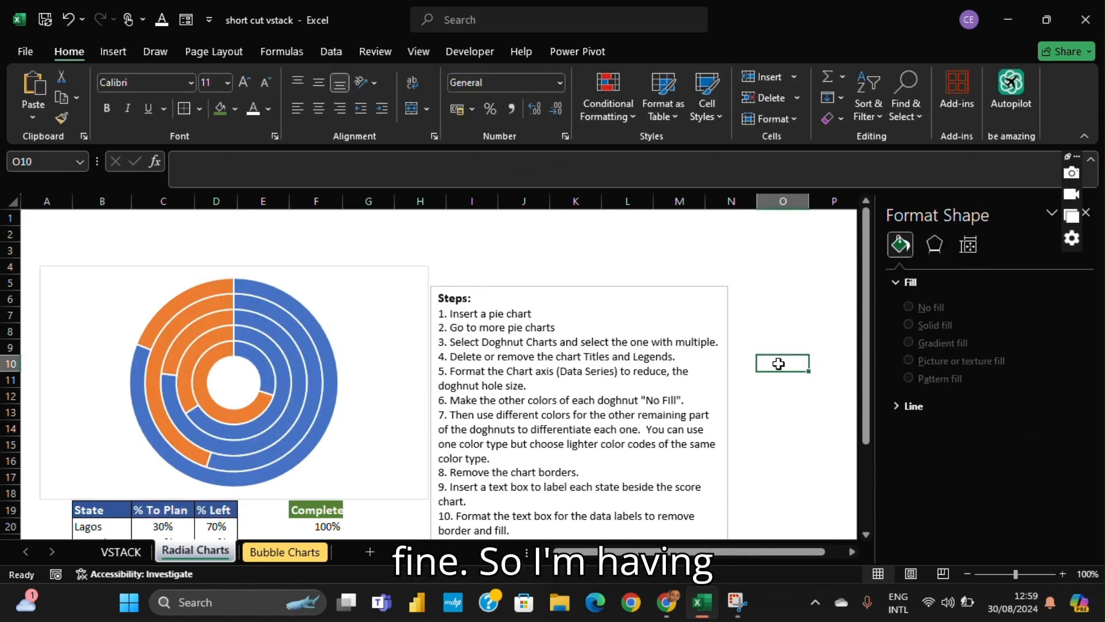
- Set the % Left slice of the outermost Kano ring to No fill
left_click(368, 277)
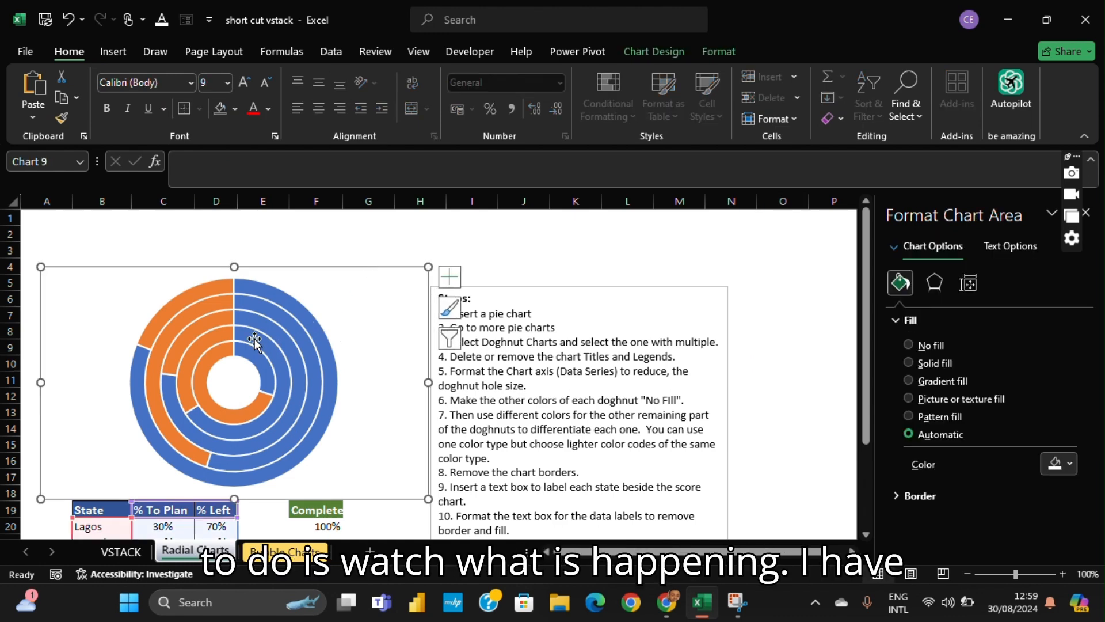
left_click(285, 296)
left_click(284, 295)
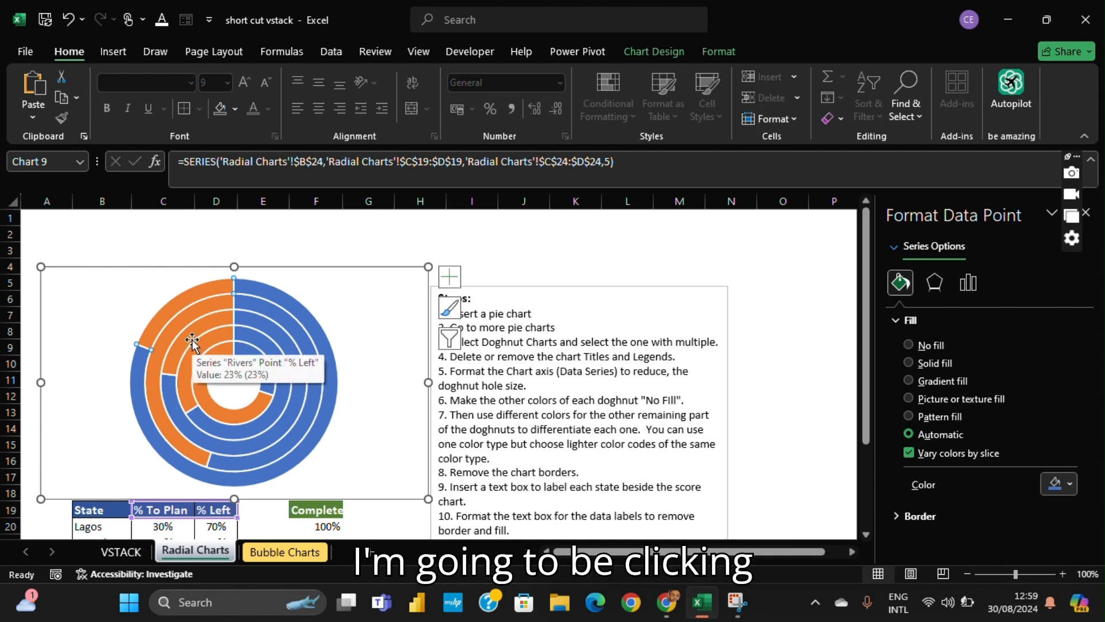
left_click(185, 306)
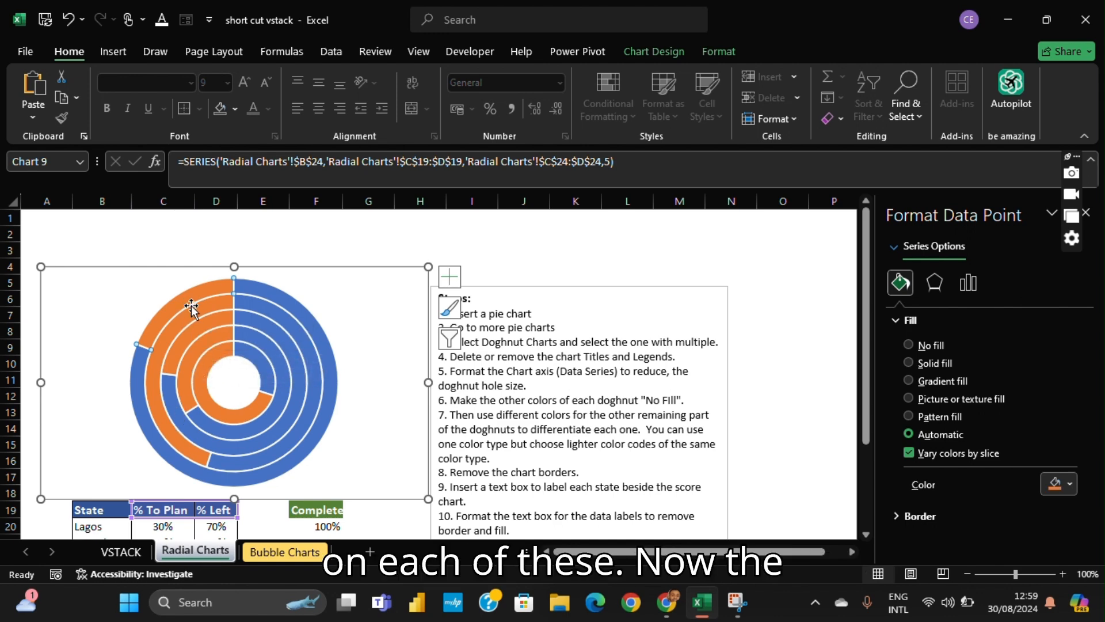
double_click(193, 299)
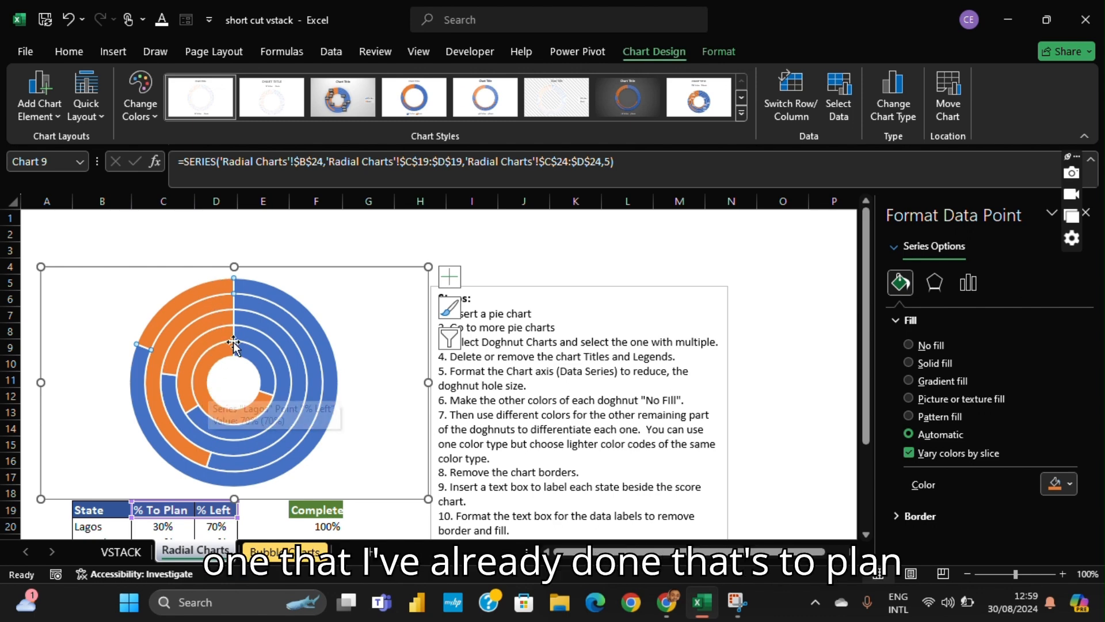
mouse_move(191, 337)
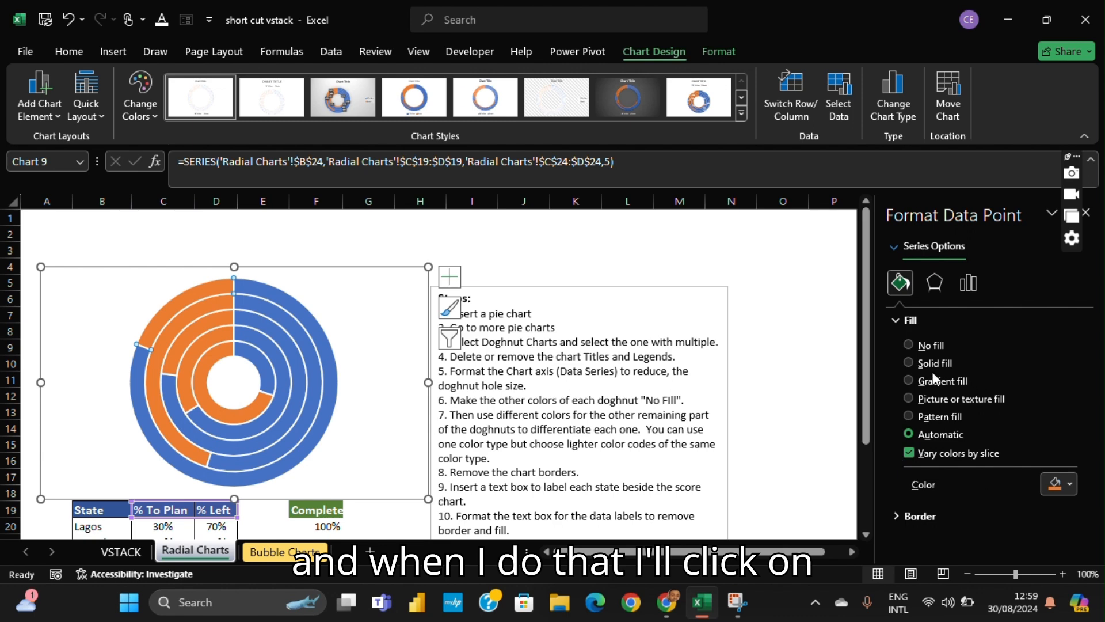
left_click(907, 344)
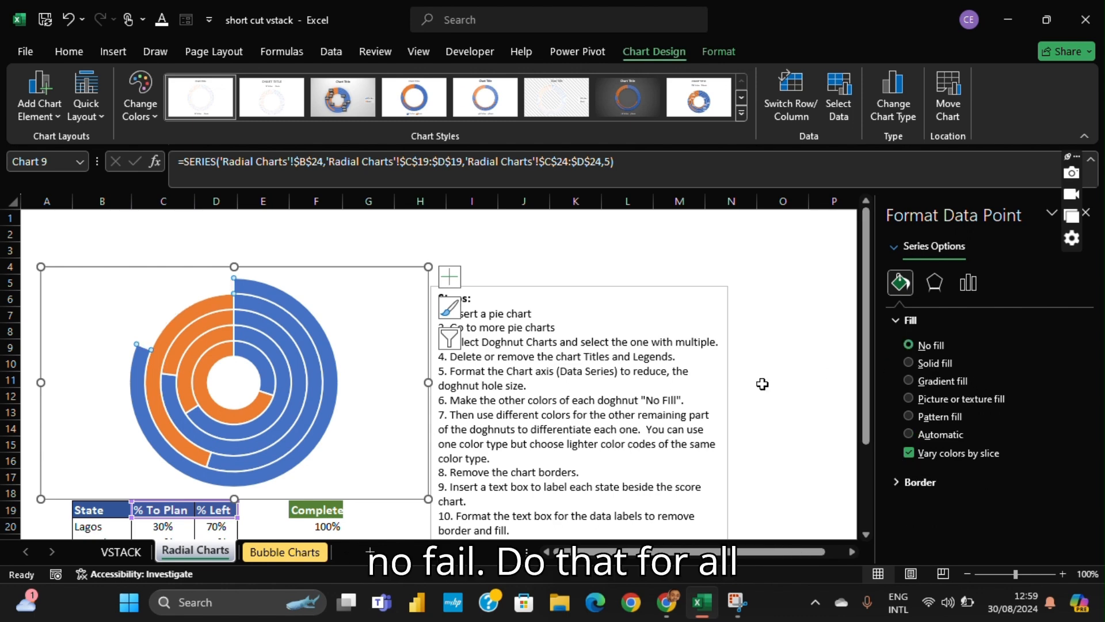
- Set the % Left slices of the Akwaibom and Rivers rings to No fill
left_click(215, 308)
left_click(214, 308)
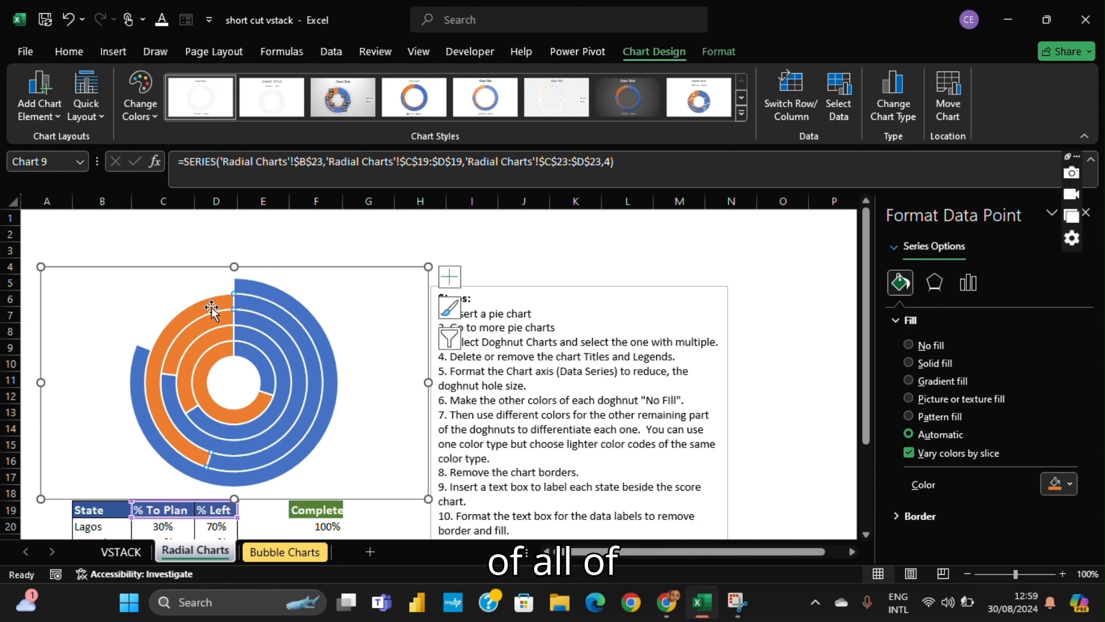
left_click(909, 345)
left_click(189, 340)
left_click(190, 327)
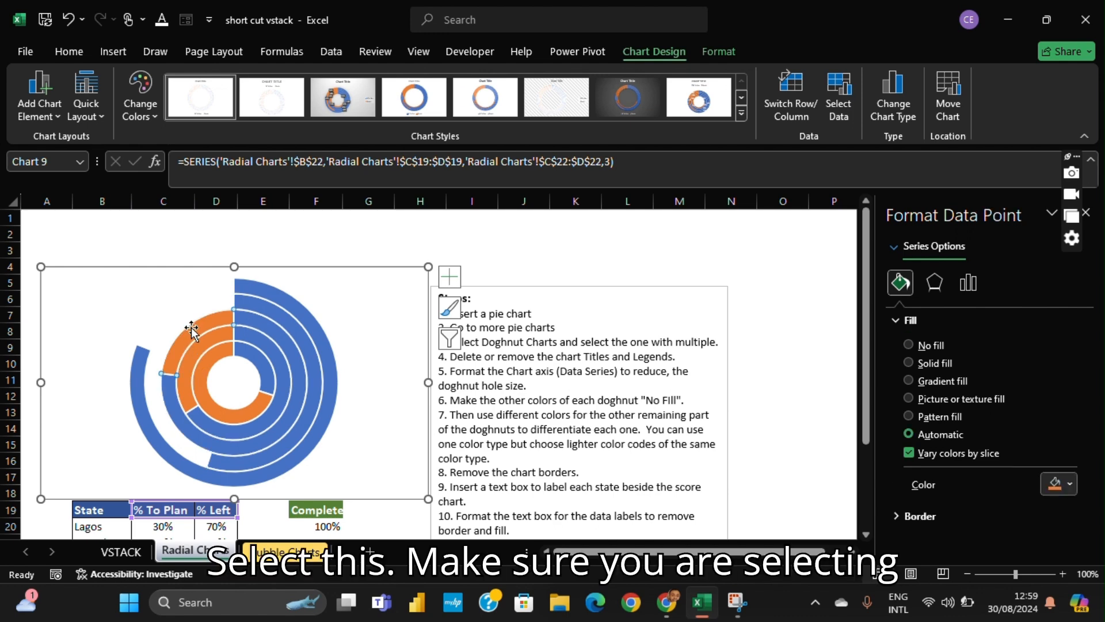
left_click(909, 345)
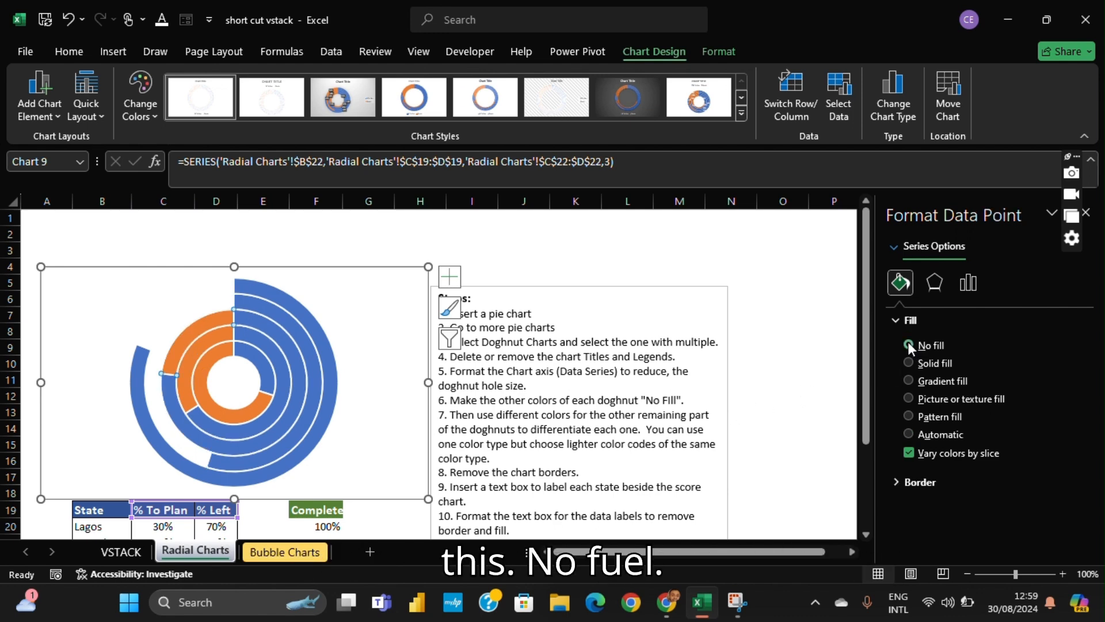
- Set the % Left slices of the two innermost rings, Anambra and Lagos, to No fill
left_click(201, 353)
left_click(198, 347)
left_click(199, 346)
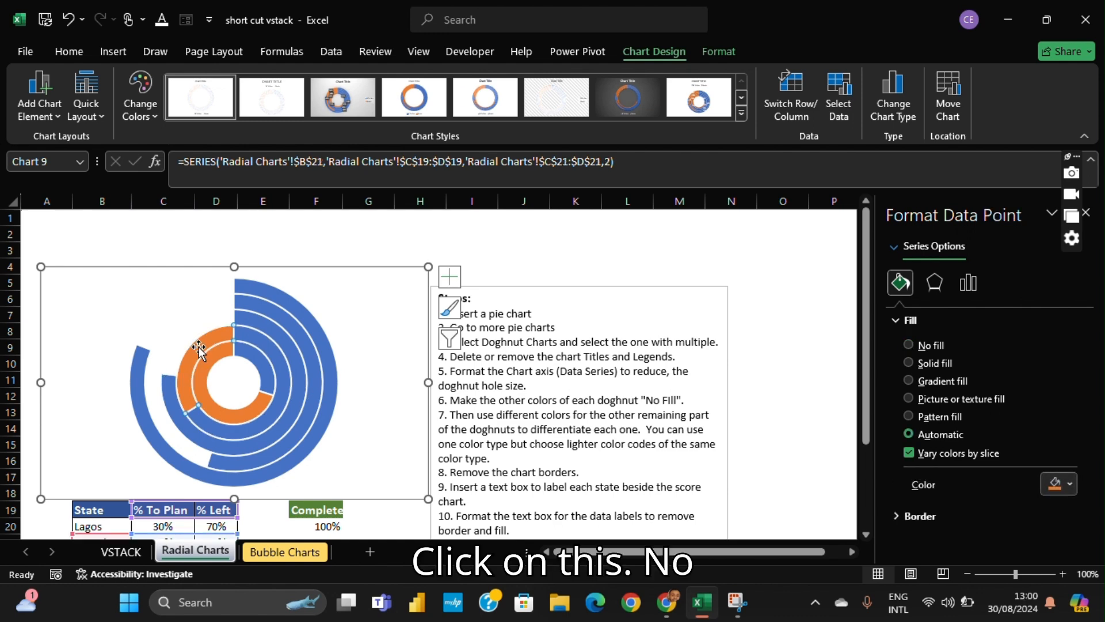
left_click(909, 344)
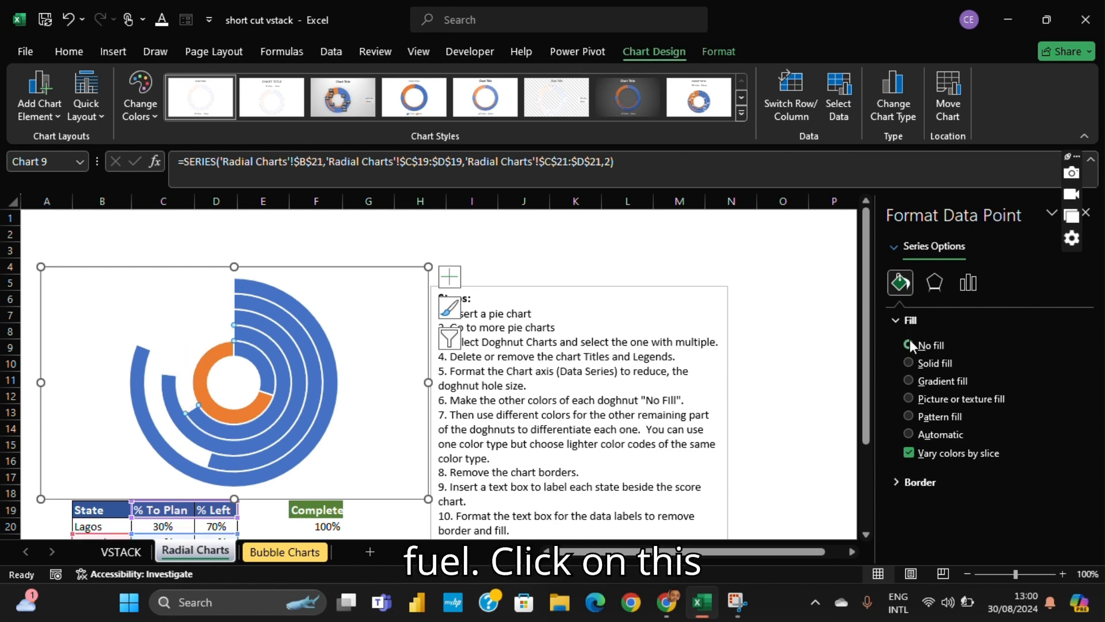
left_click(216, 354)
left_click(215, 355)
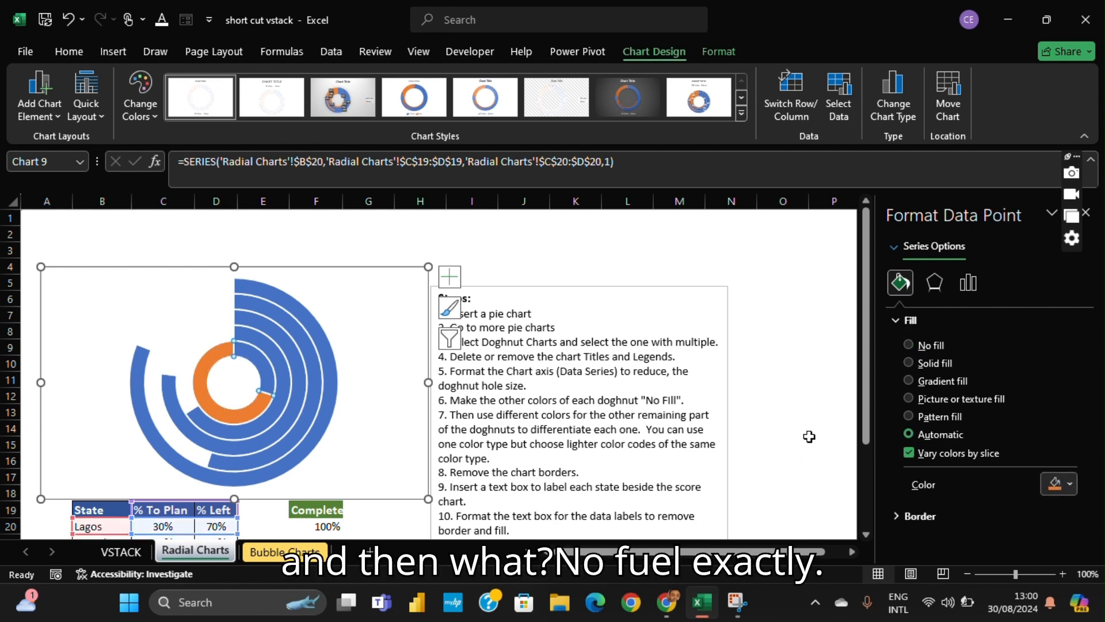
left_click(908, 344)
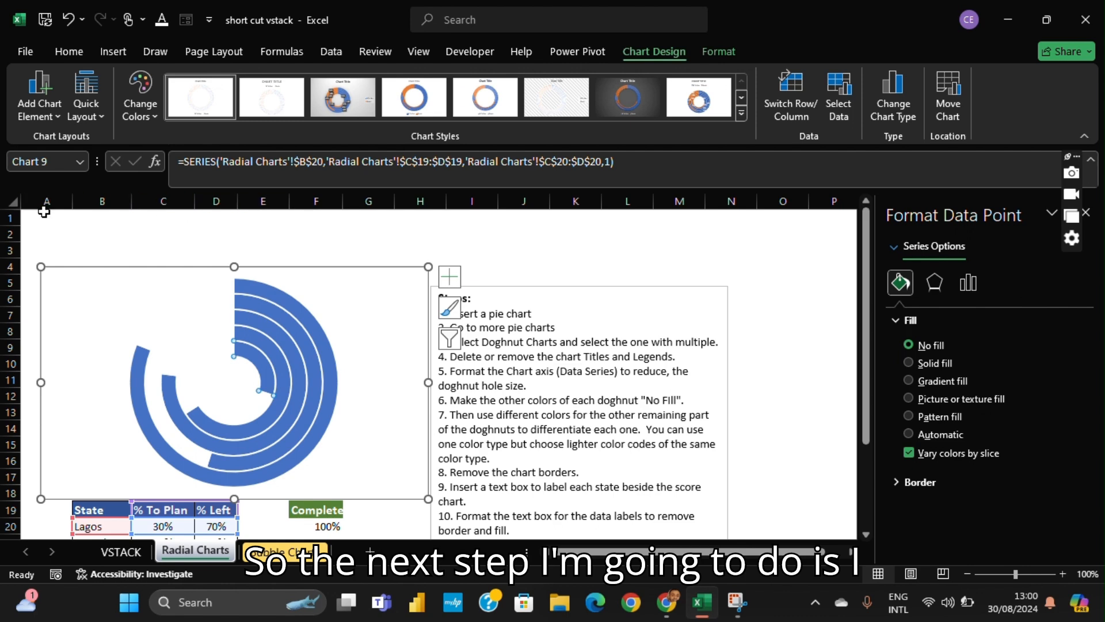
- Fill the % To Plan slice of the outermost Kano ring with the lightest Blue, Accent 1 theme shade
scroll(159, 311, "down", 1)
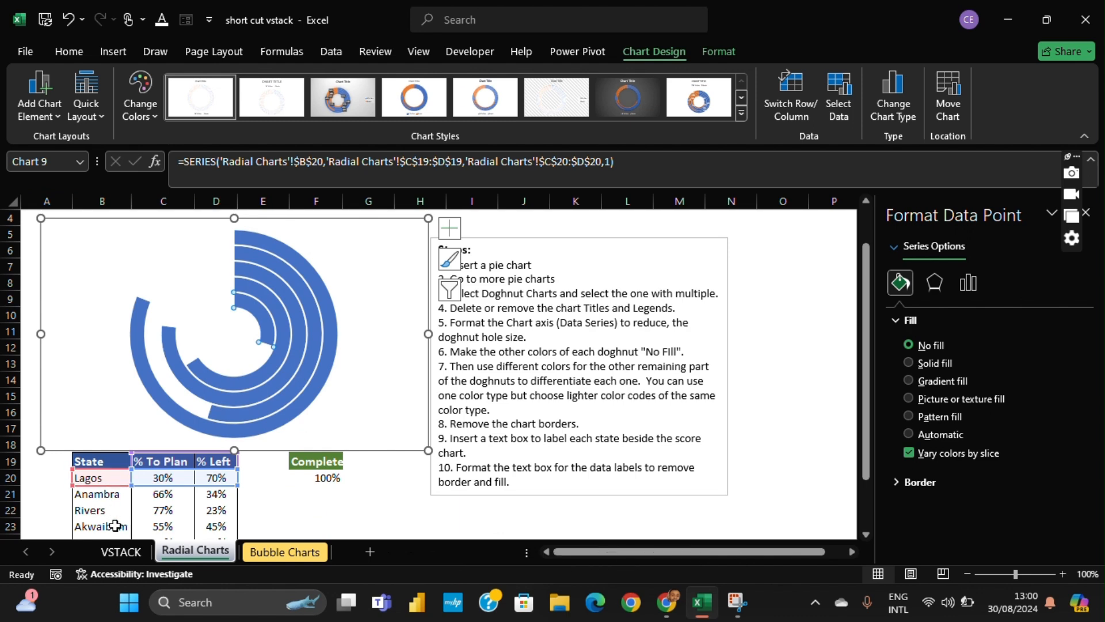
scroll(112, 519, "down", 1)
scroll(120, 490, "up", 2)
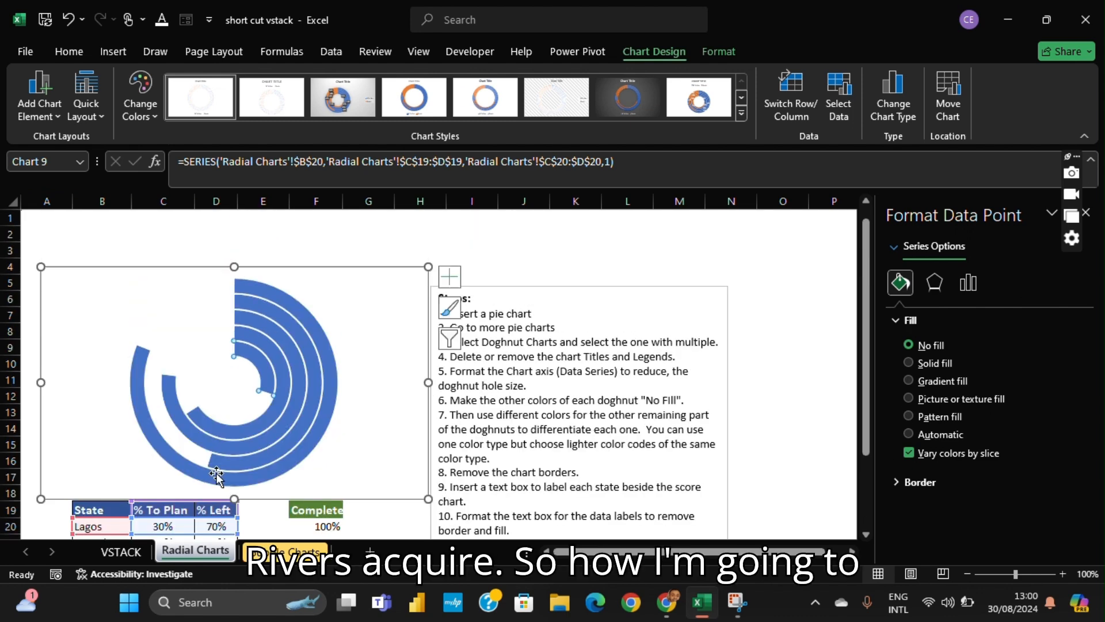
left_click(296, 305)
left_click(294, 304)
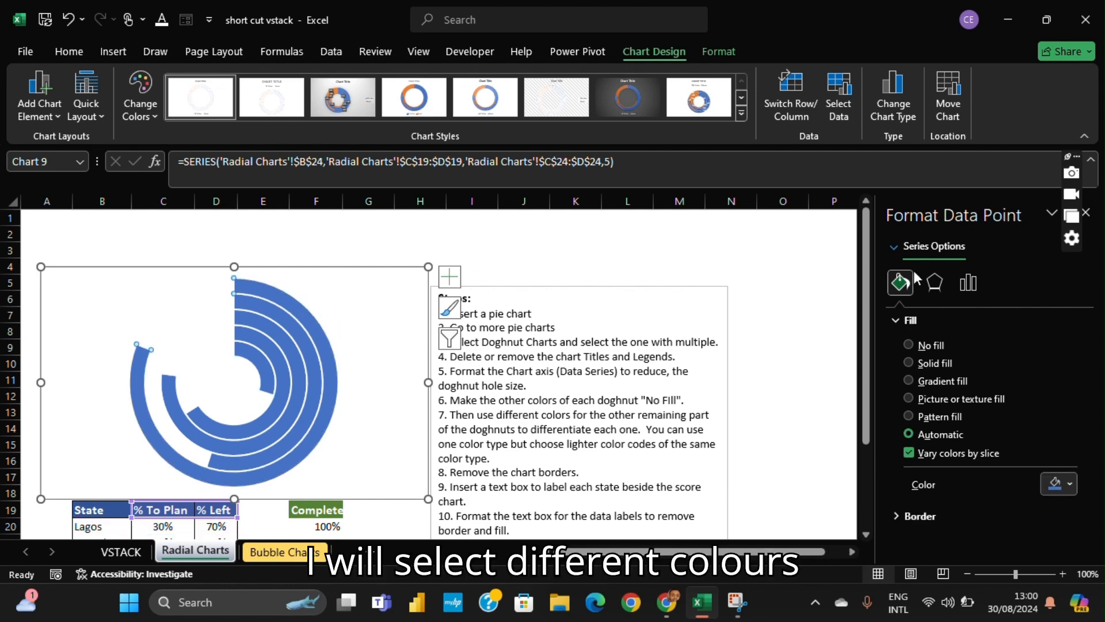
left_click(1069, 483)
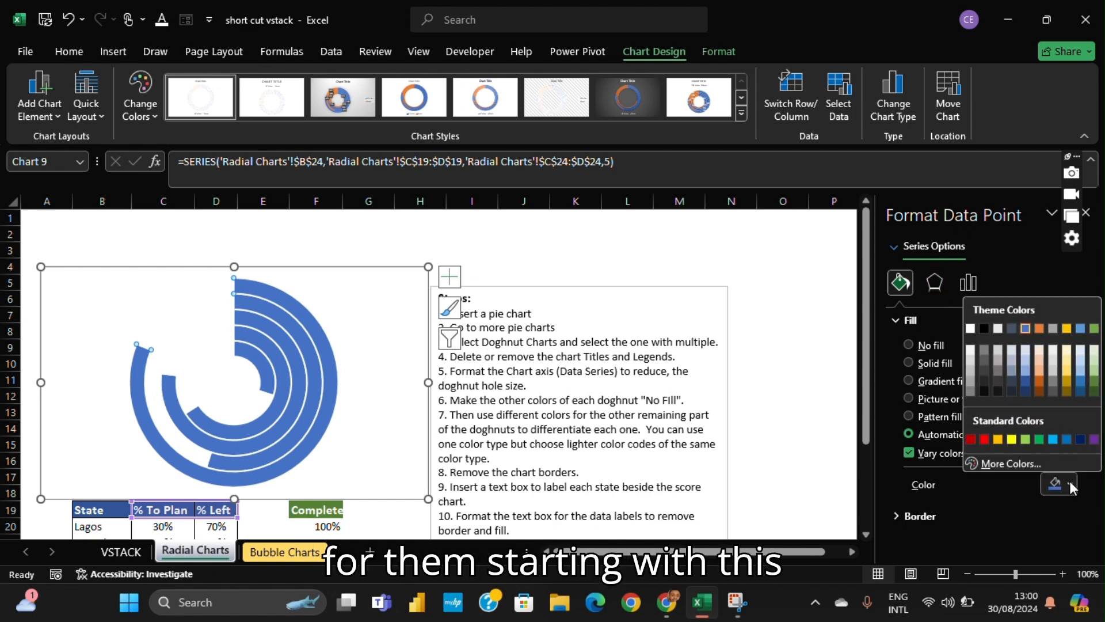
left_click(1026, 349)
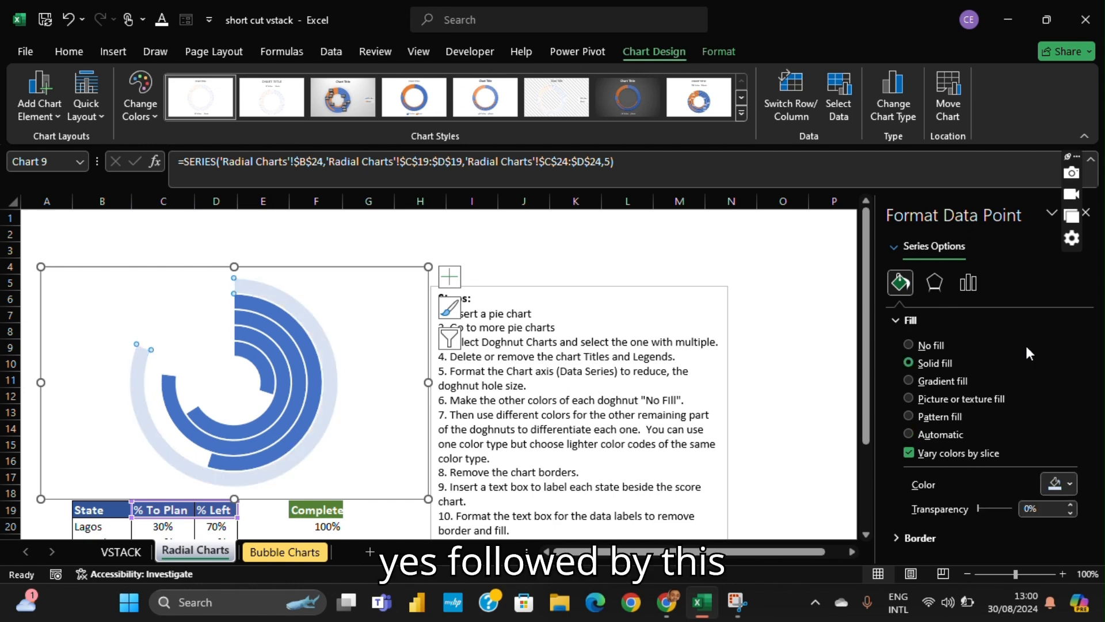
- Fill the % To Plan slice of the Akwaibom ring with Blue, Accent 1, Lighter 60%
left_click(285, 319)
left_click(285, 320)
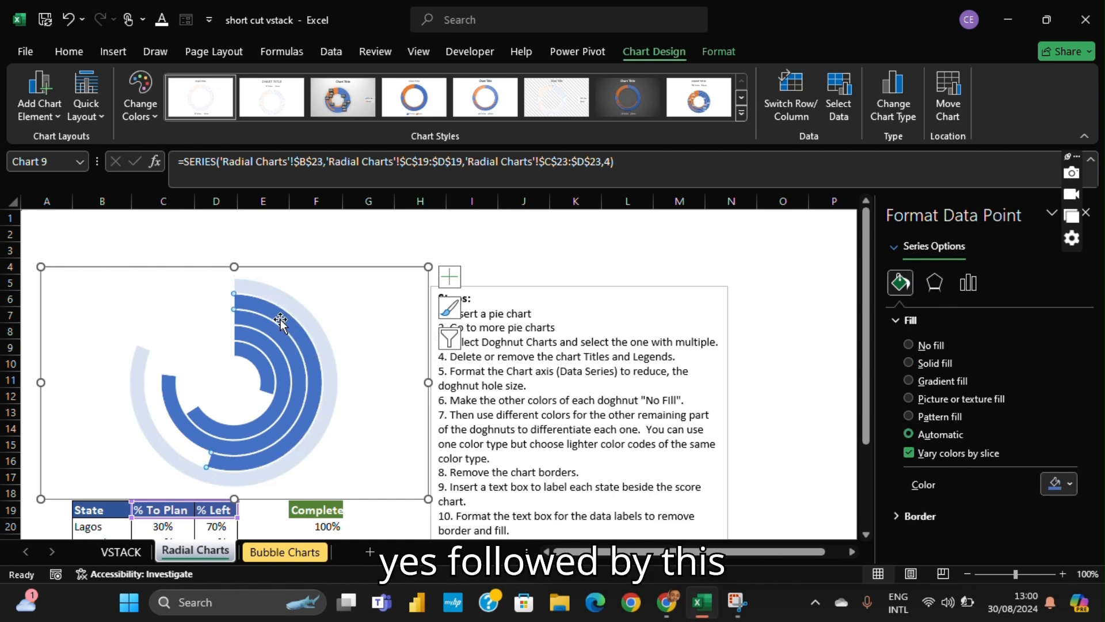
left_click(1071, 485)
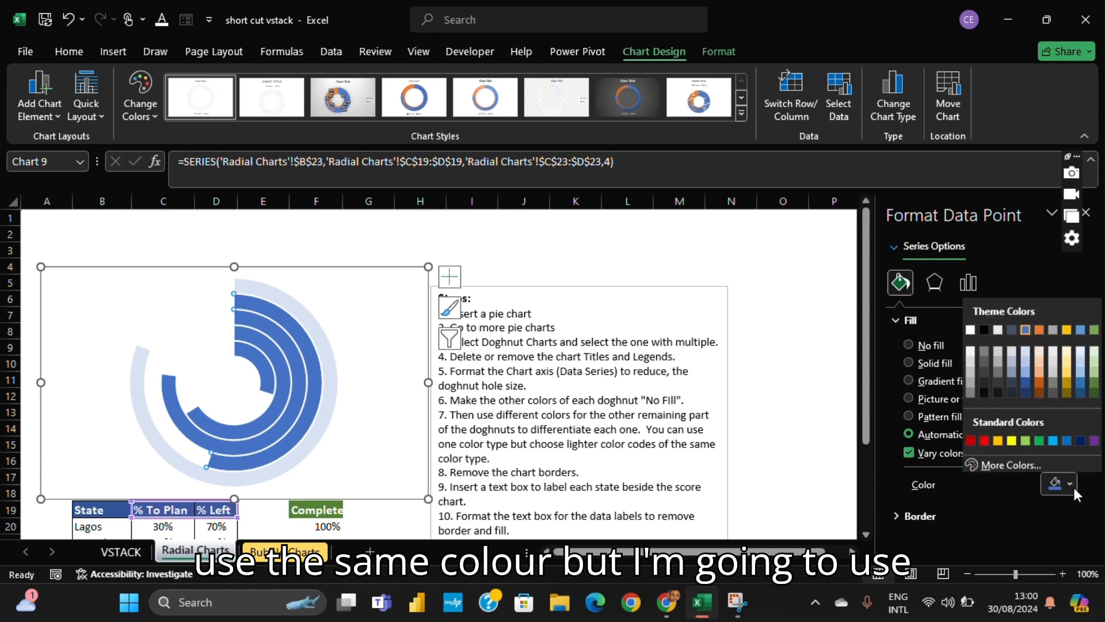
left_click(1027, 361)
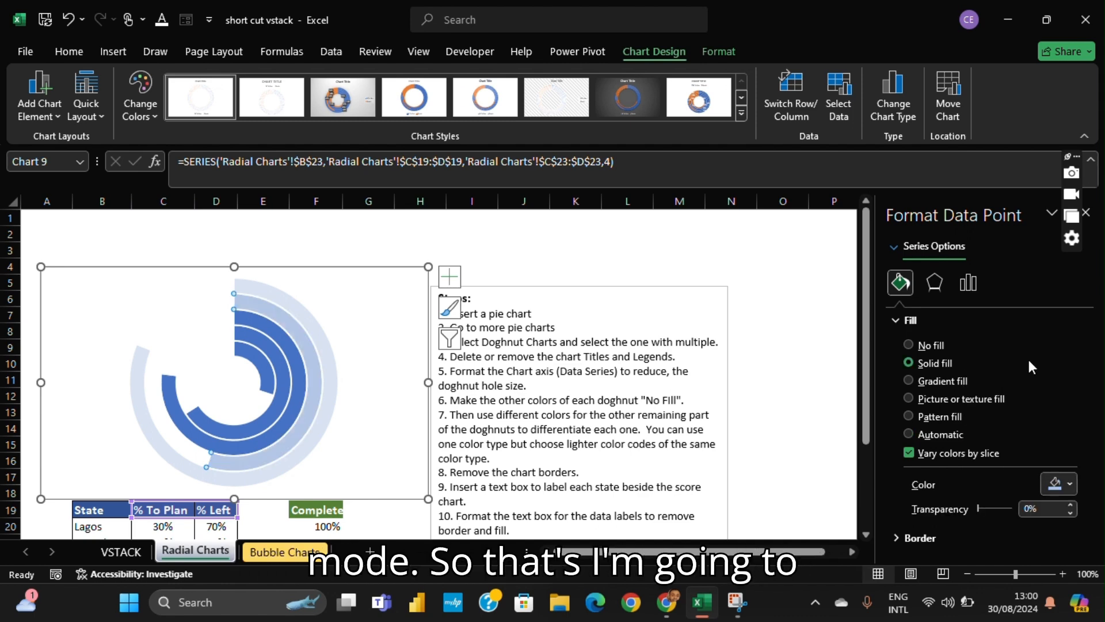
- Fill the % To Plan slice of the Rivers ring with the third-lightest Blue, Accent 1 theme shade
left_click(274, 337)
left_click(274, 337)
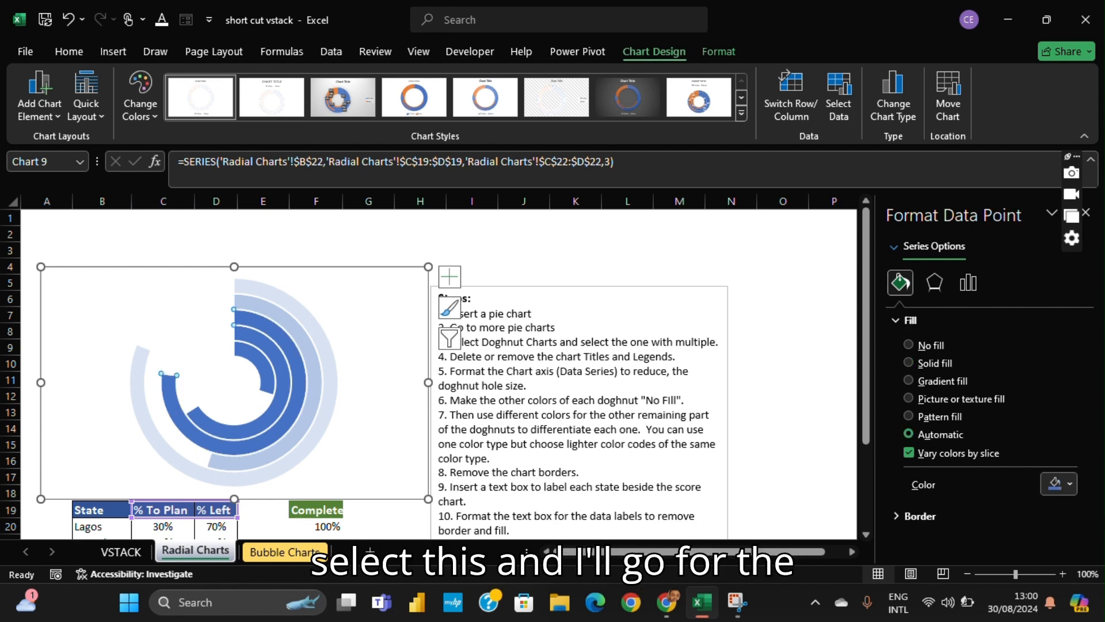
left_click(1069, 484)
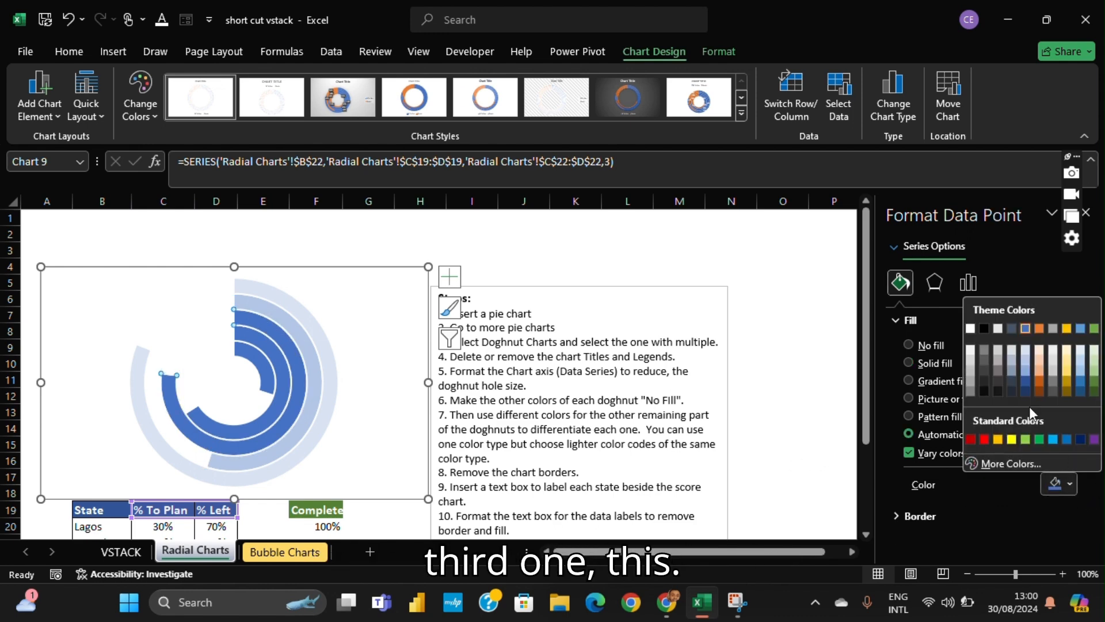
left_click(1028, 372)
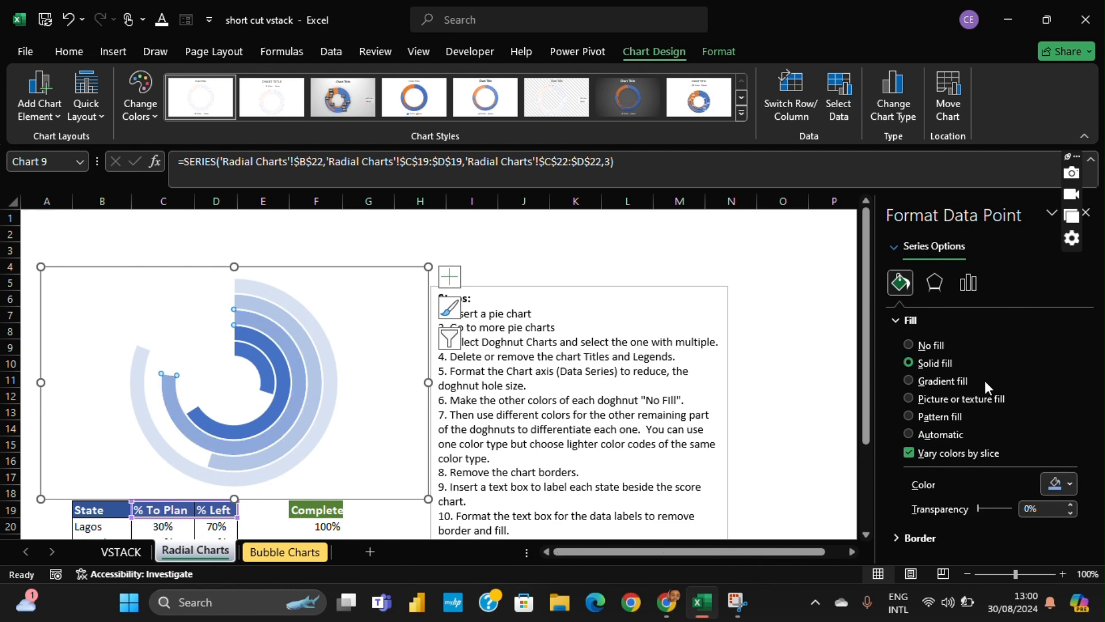
- Fill the % To Plan slice of the Anambra ring with the second-darkest Blue, Accent 1 theme shade
left_click(272, 358)
left_click(272, 358)
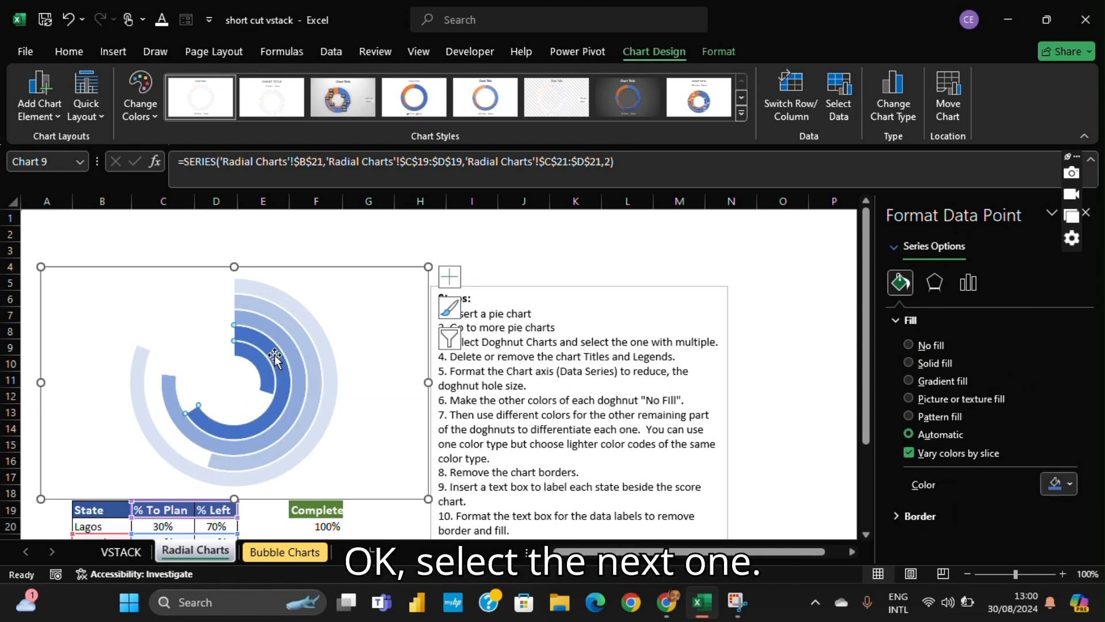
left_click(1071, 484)
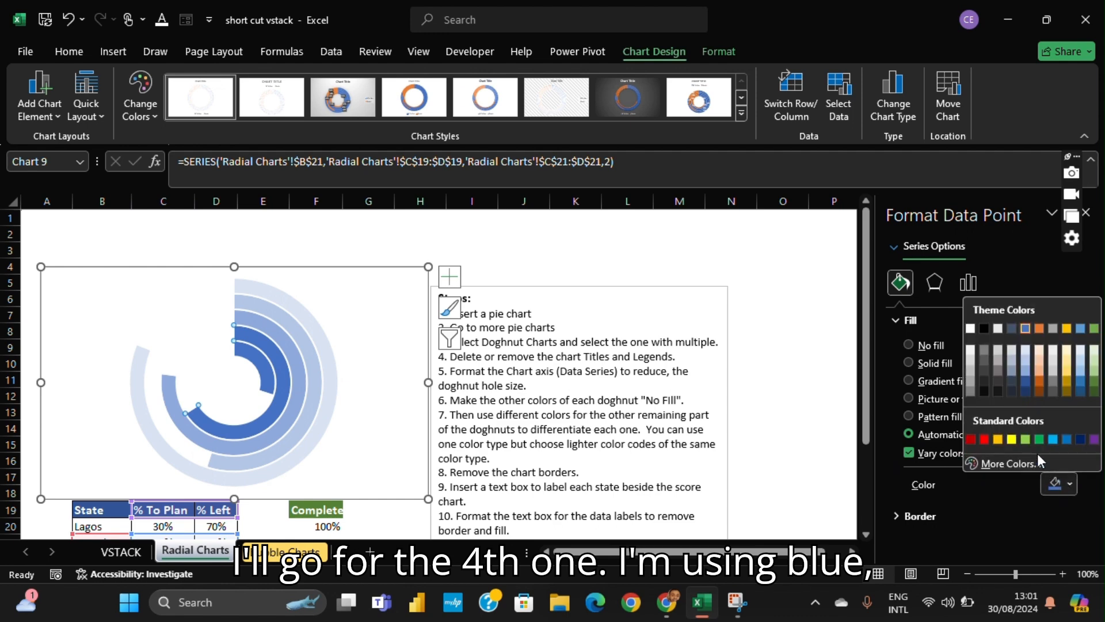
left_click(1031, 386)
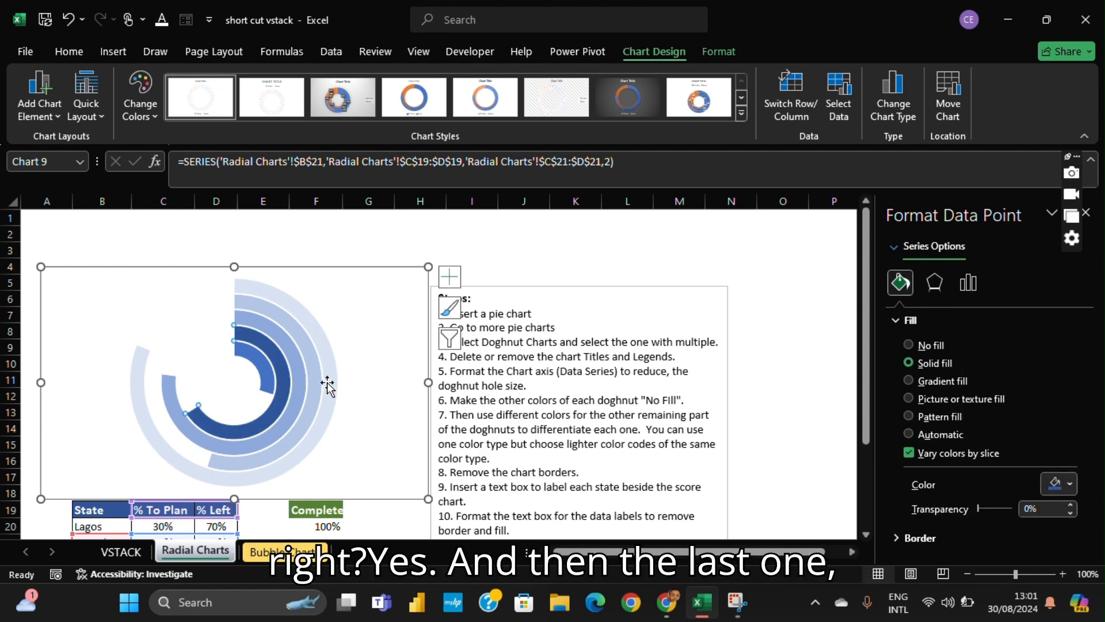
- Fill the % To Plan slice of the innermost Lagos ring with the darkest Blue, Accent 1 theme shade
left_click(264, 373)
left_click(266, 375)
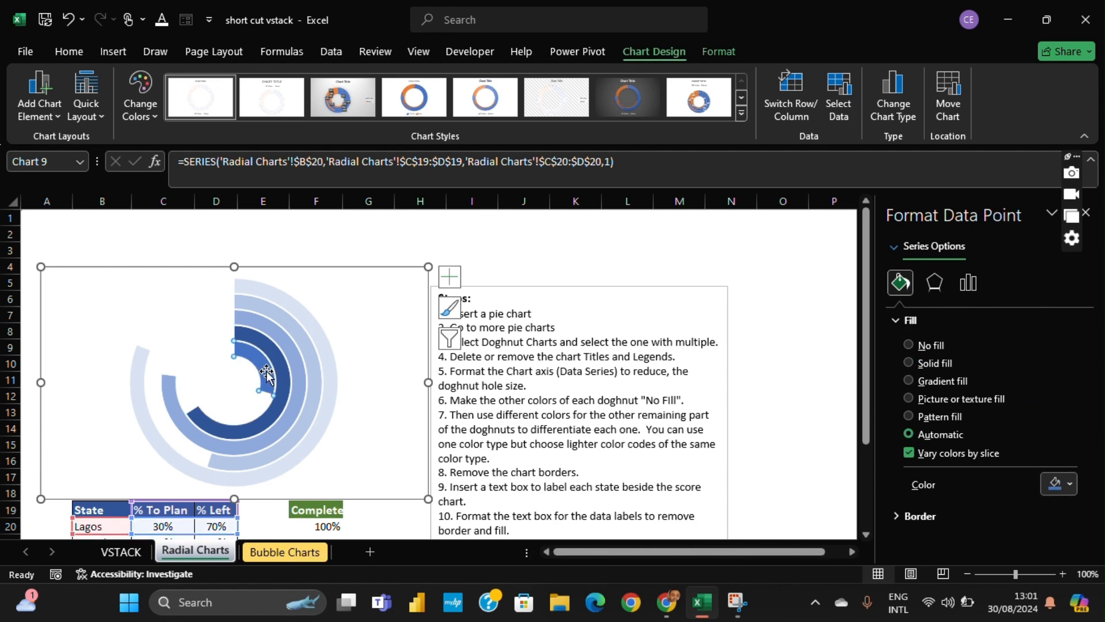
left_click(1071, 483)
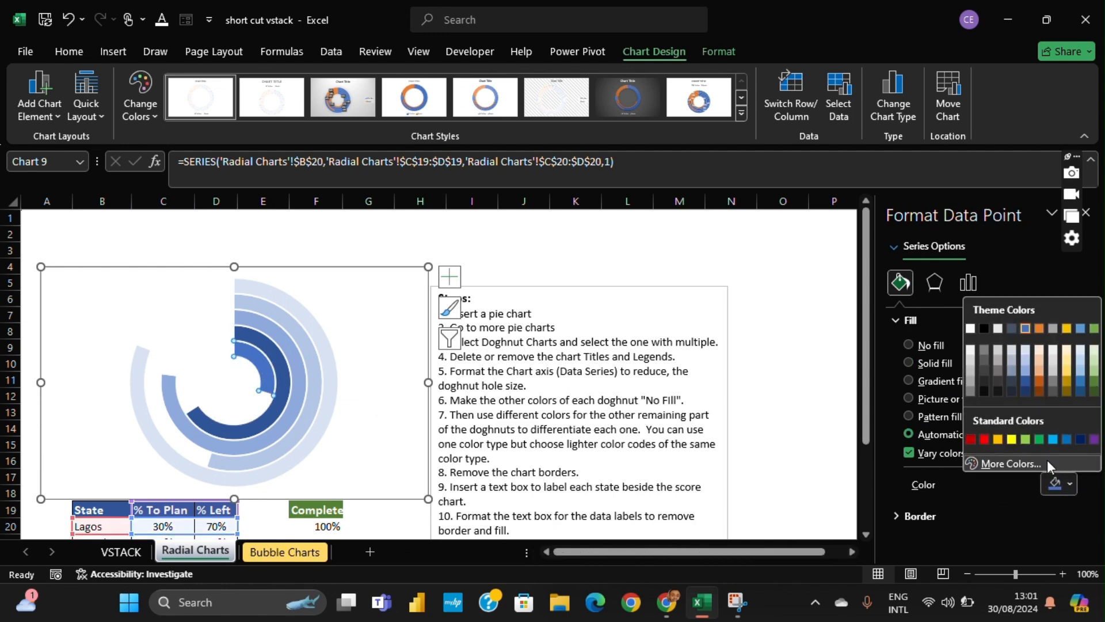
left_click(1023, 395)
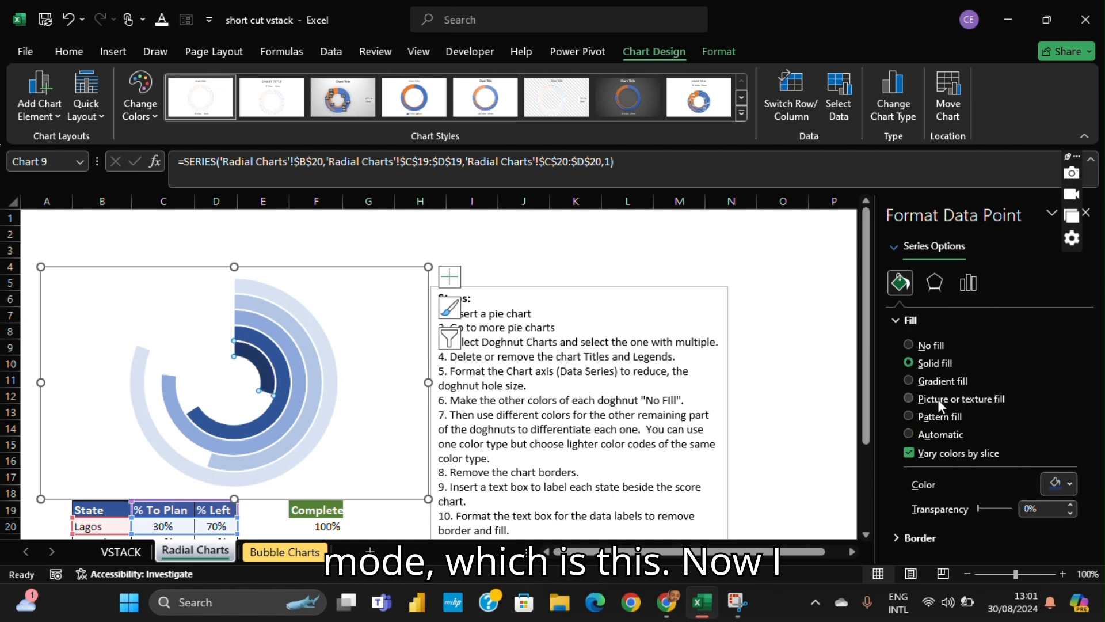
left_click(357, 312)
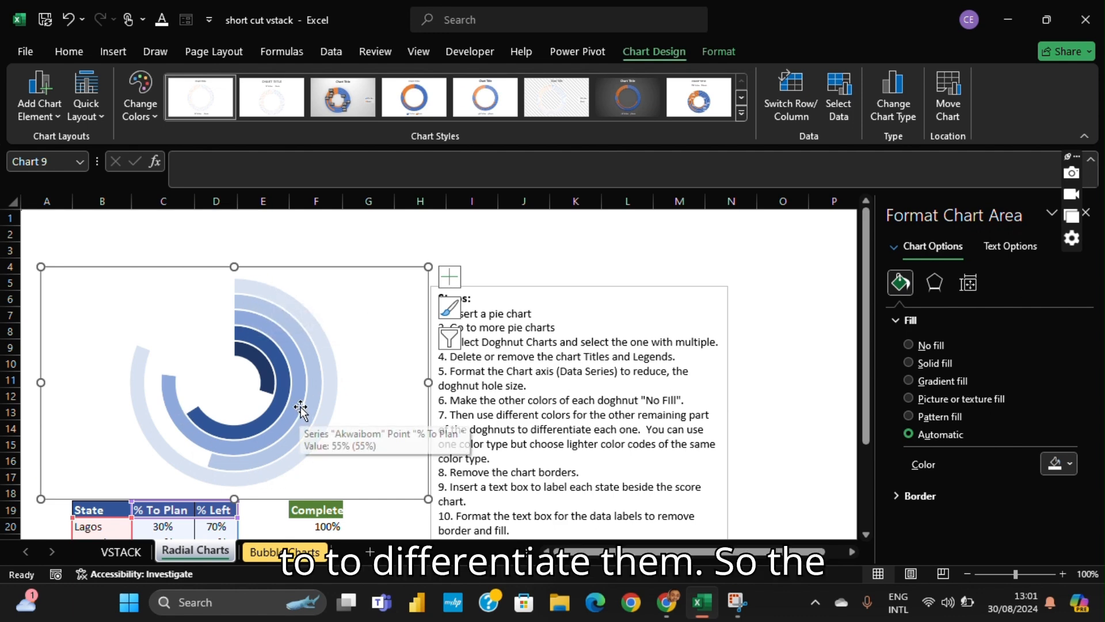
- Draw a small text box inside the chart beside the start of the outermost ring
scroll(353, 299, "down", 2)
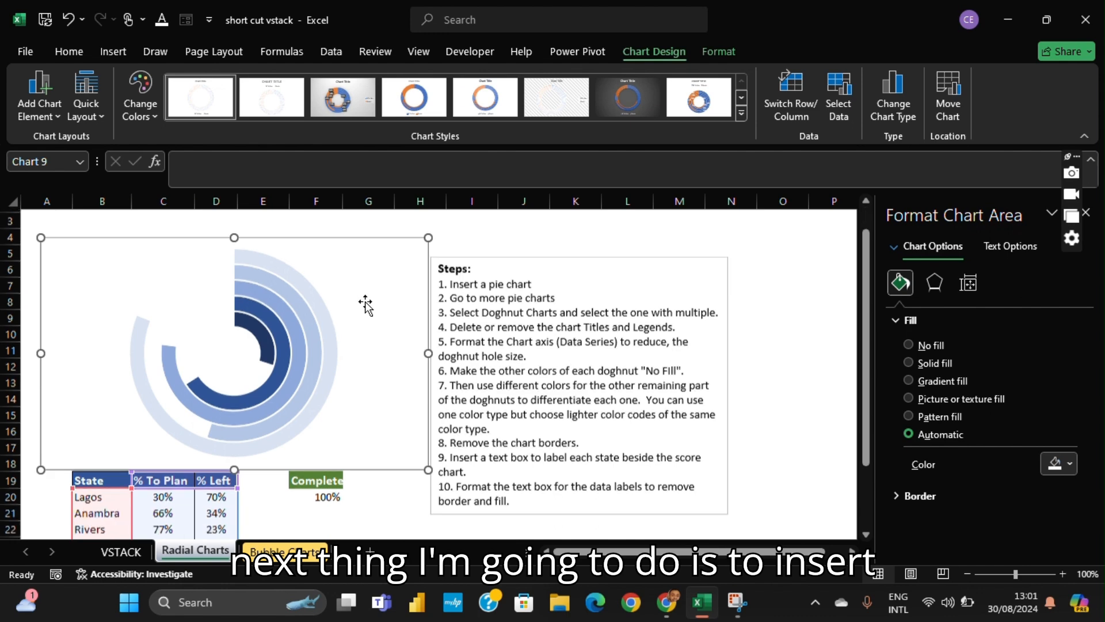
scroll(363, 304, "up", 2)
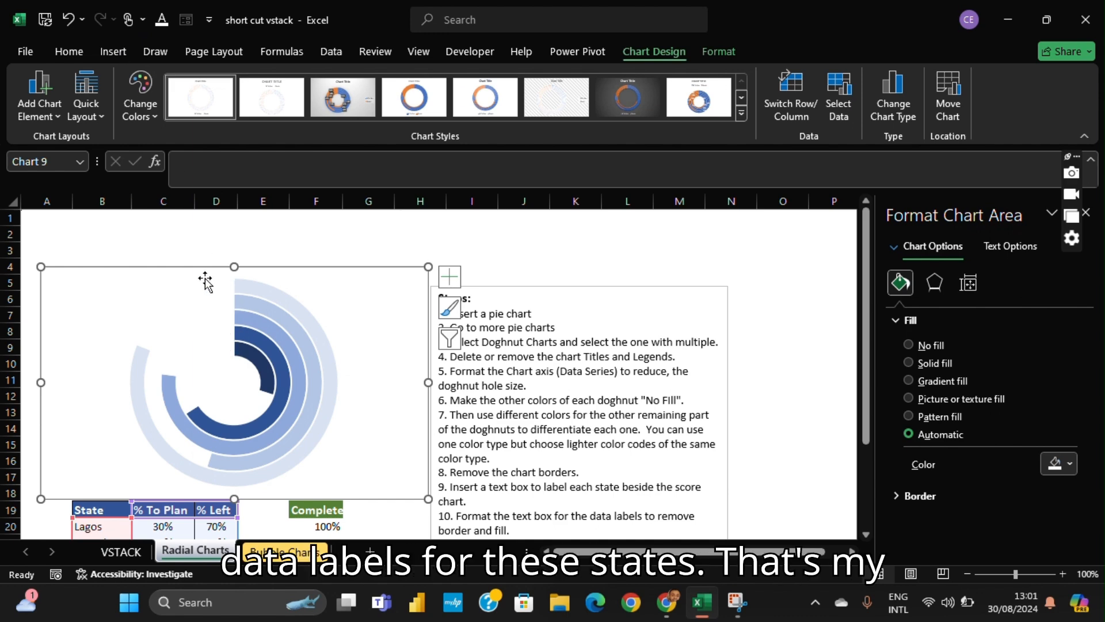
scroll(237, 333, "down", 1)
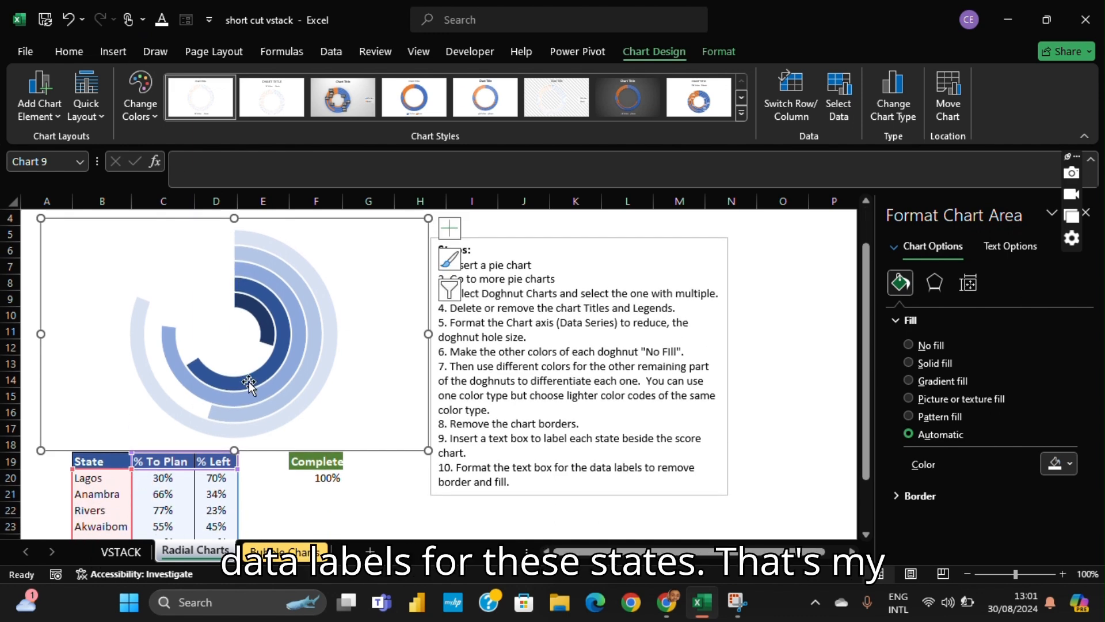
scroll(244, 370, "up", 1)
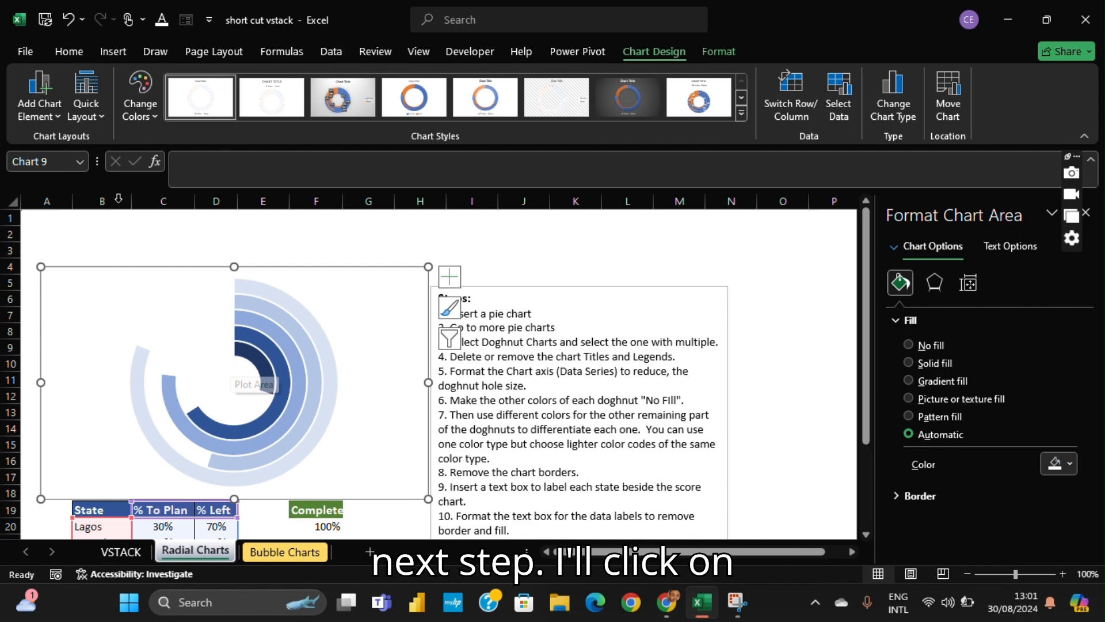
left_click(109, 56)
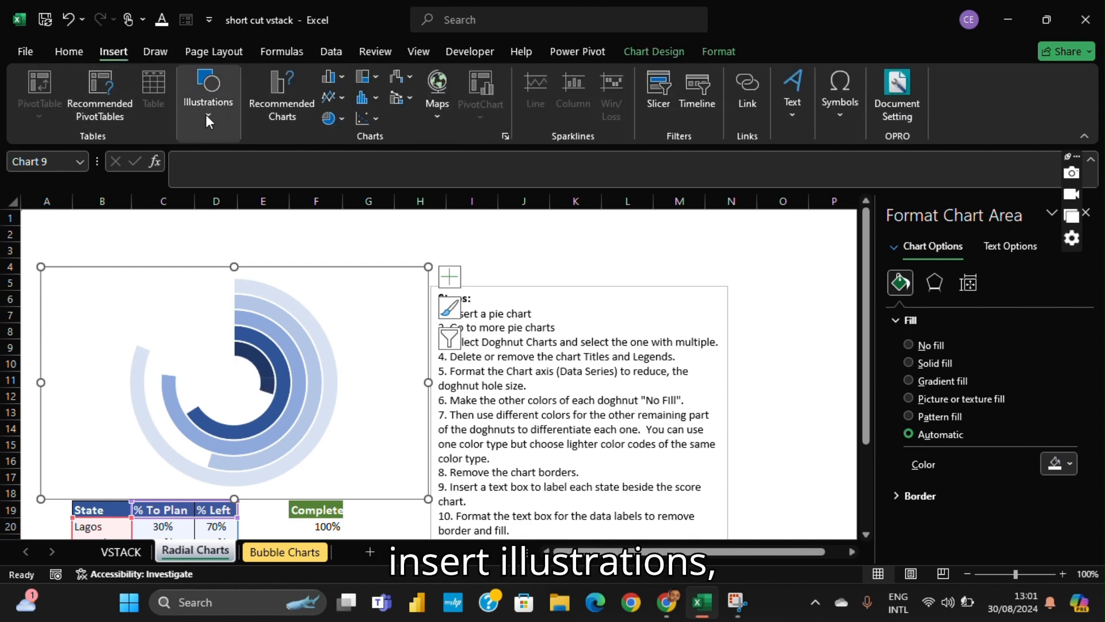
left_click(216, 114)
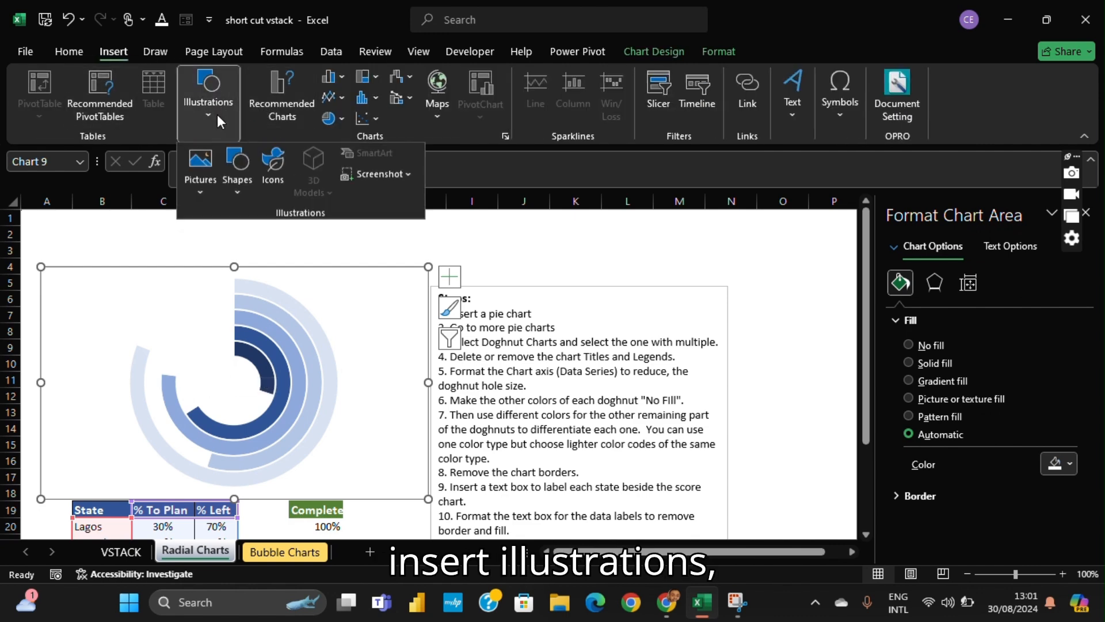
left_click(245, 190)
left_click(231, 236)
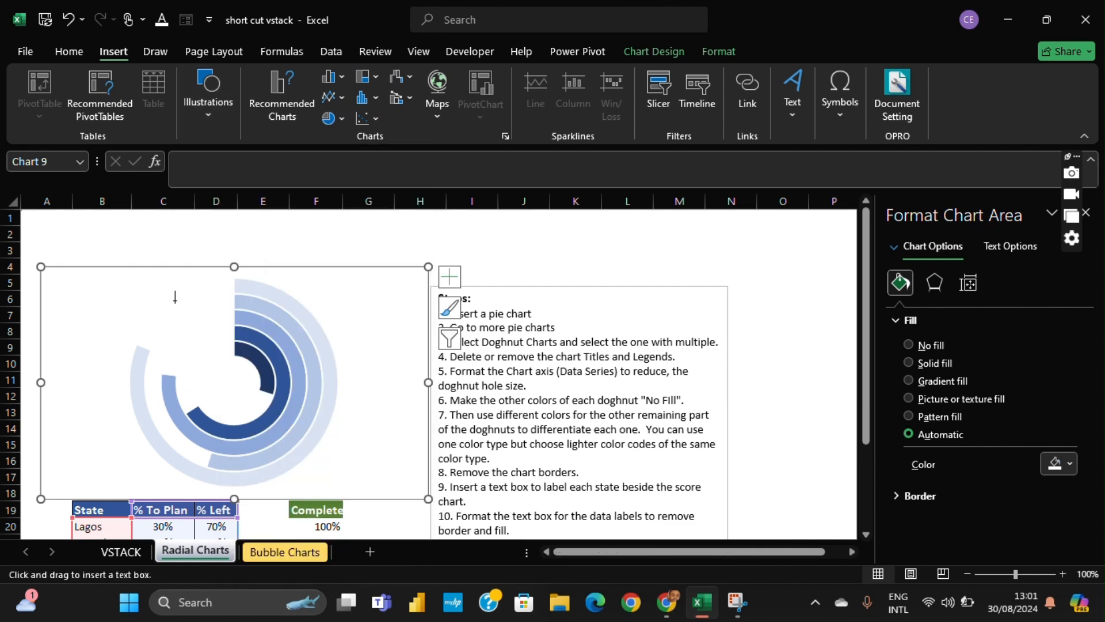
left_click_drag(190, 274, 234, 291)
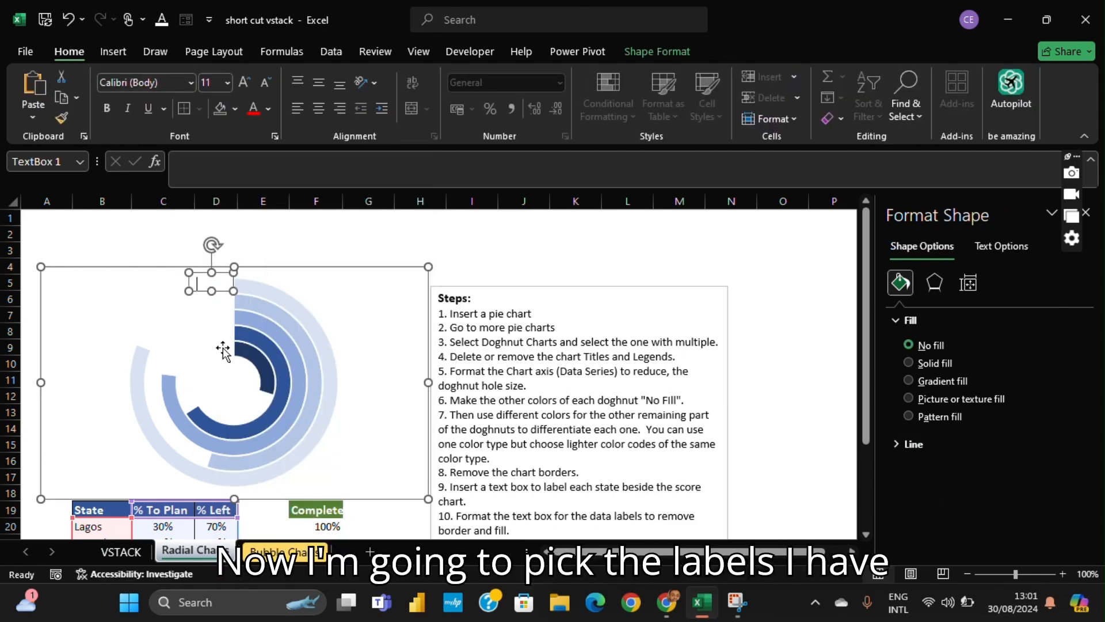
scroll(295, 320, "down", 1)
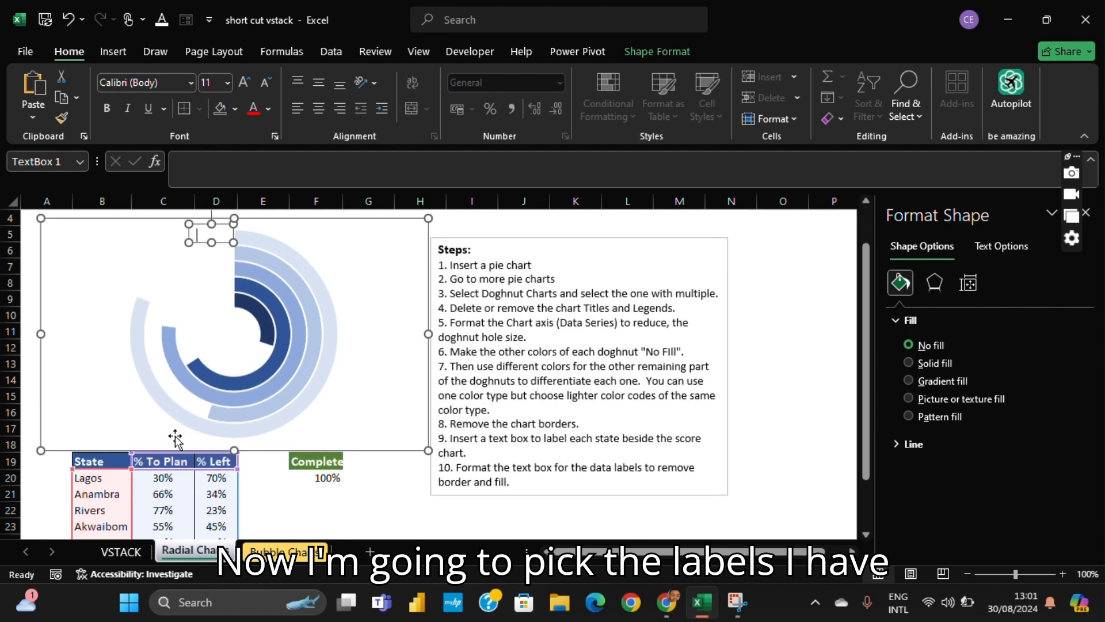
scroll(189, 458, "up", 1)
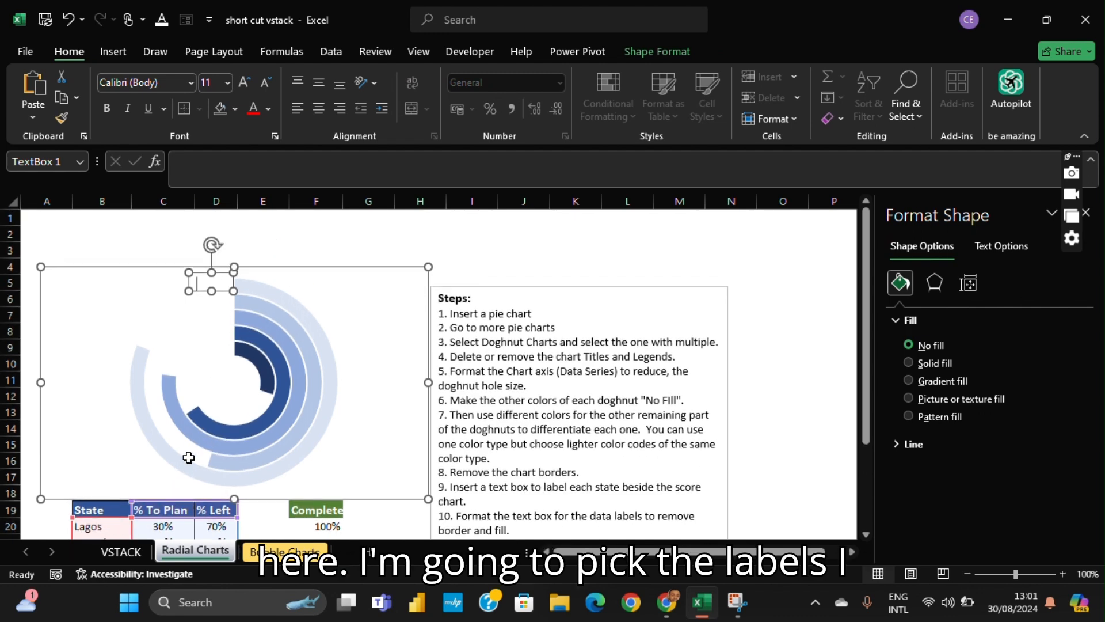
scroll(239, 420, "down", 2)
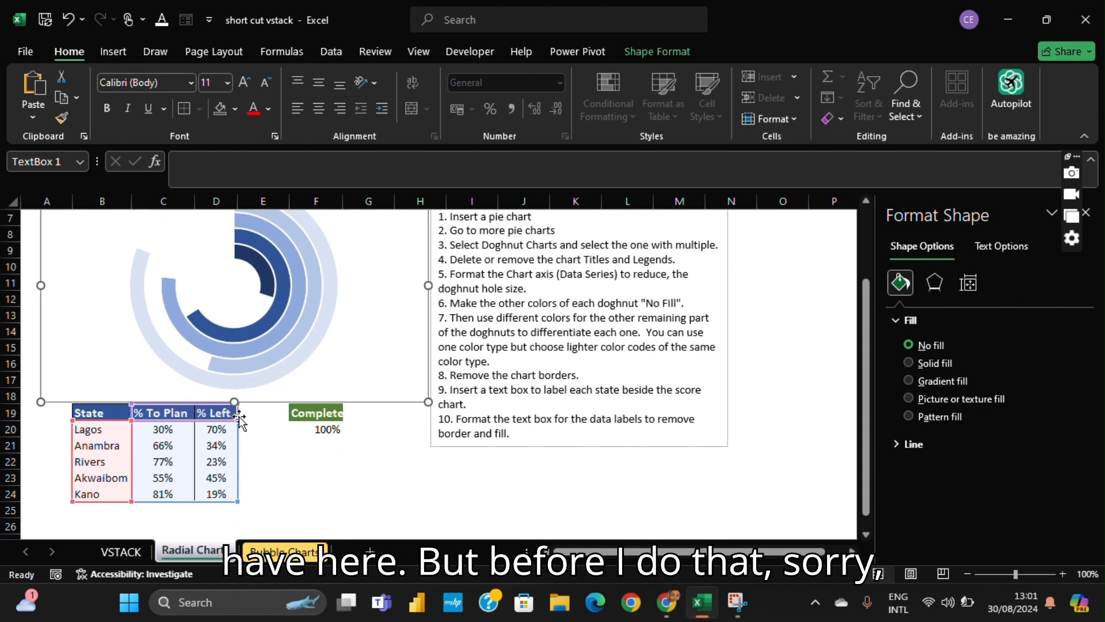
scroll(240, 421, "up", 1)
left_click(387, 313)
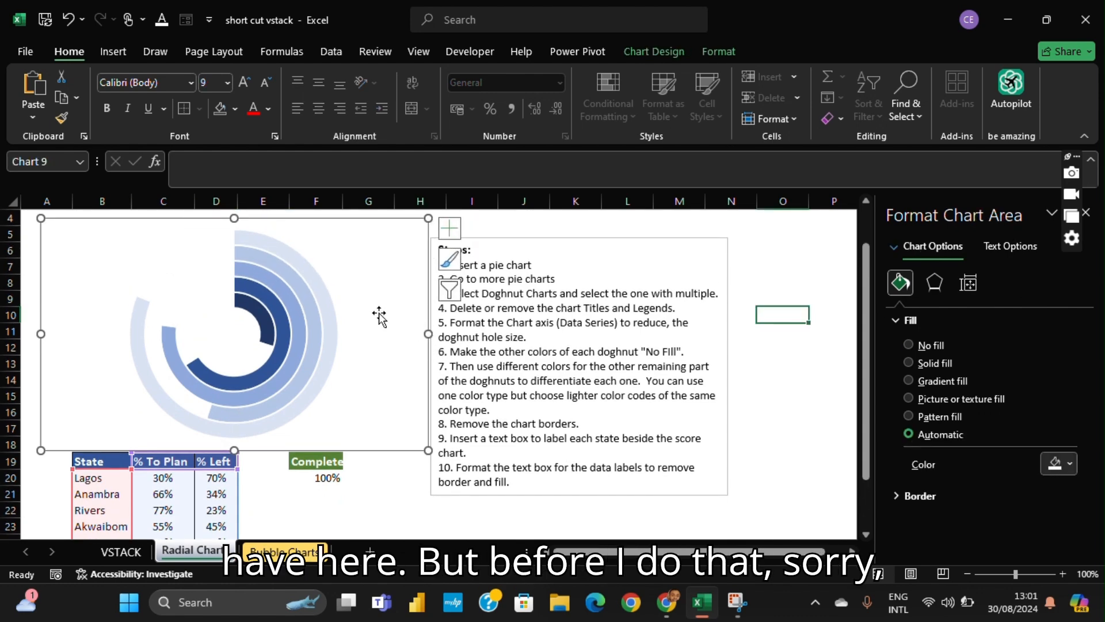
- Check which state's row feeds the outermost ring by selecting the ring and its % To Plan slice
scroll(318, 252, "down", 1)
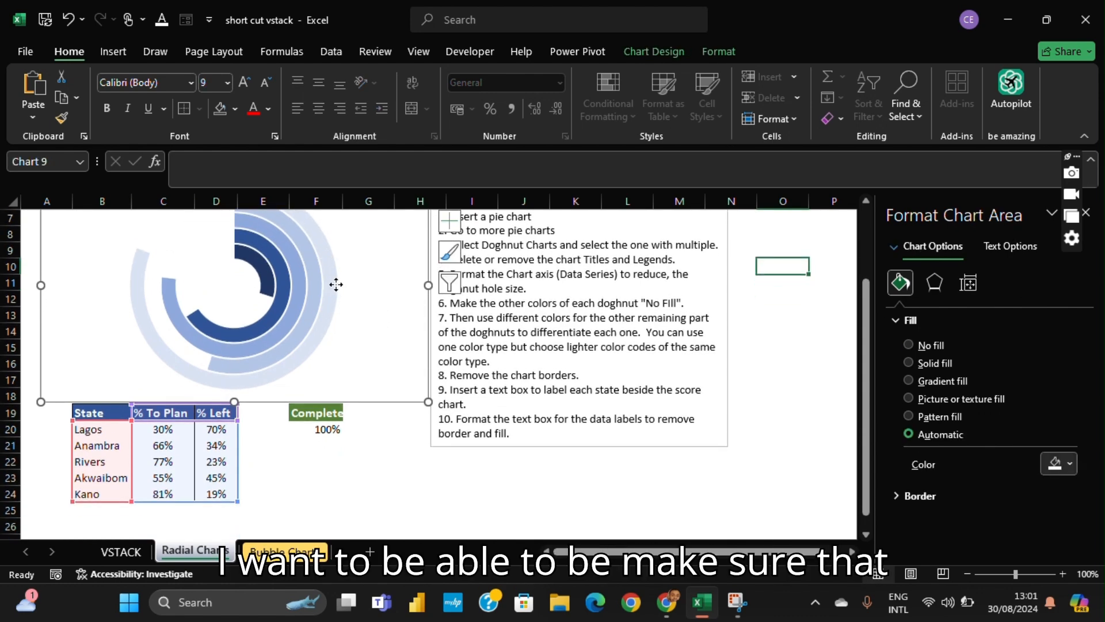
left_click(337, 288)
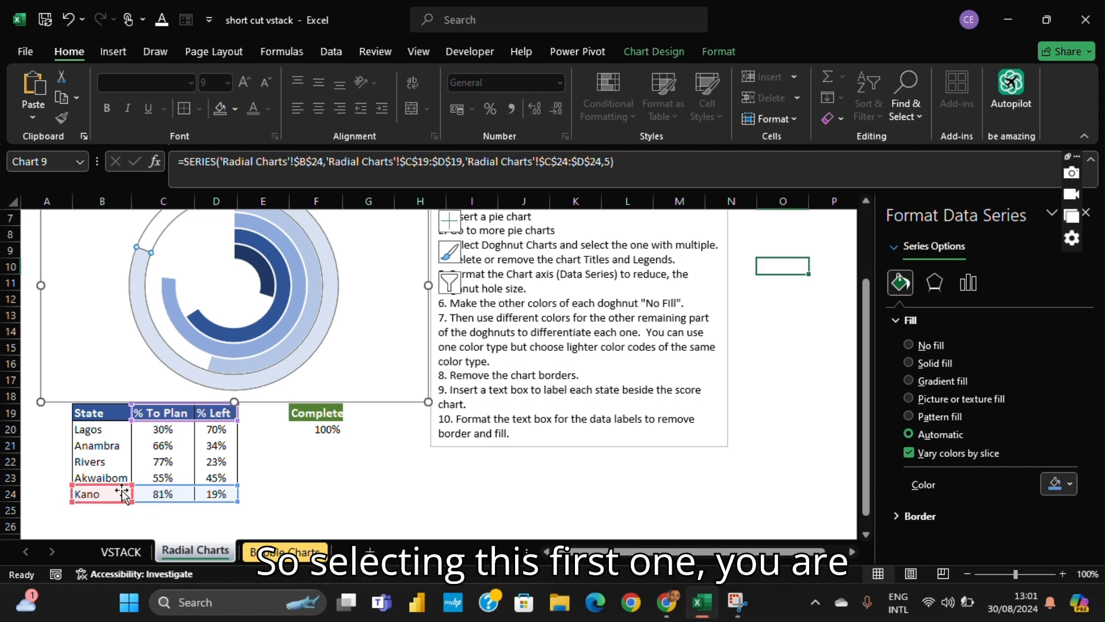
left_click(325, 303)
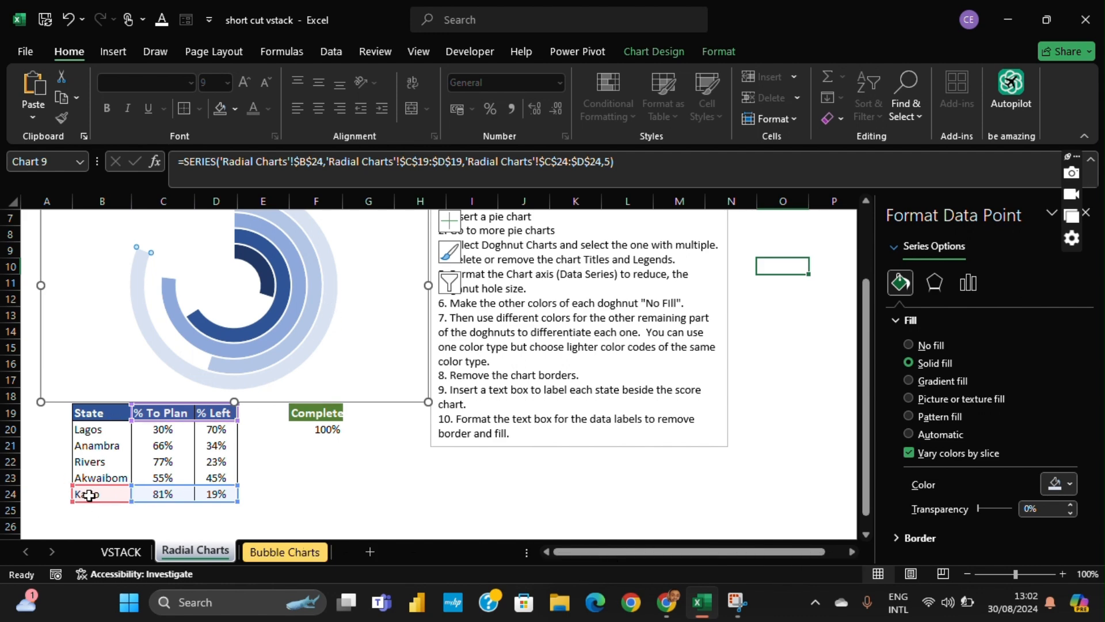
scroll(313, 403, "up", 2)
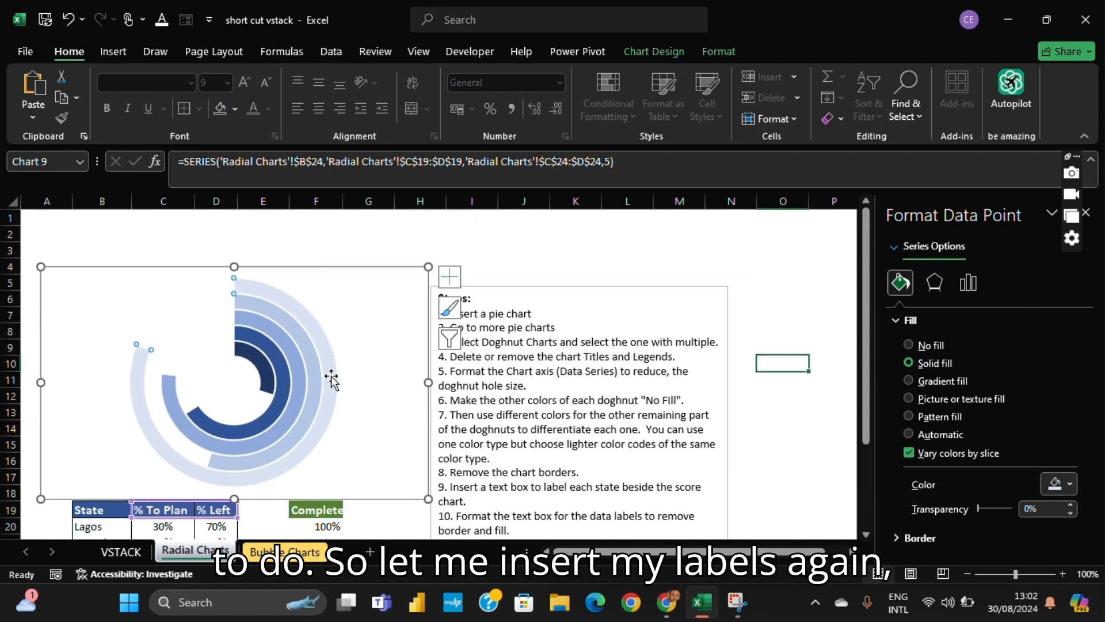
left_click(356, 362)
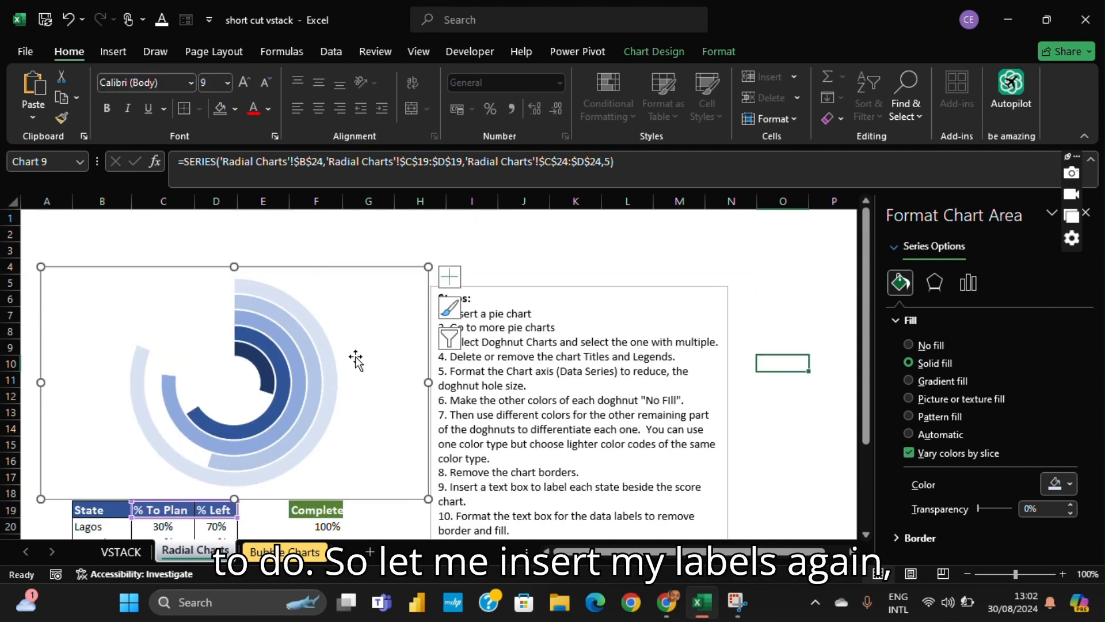
left_click(113, 51)
left_click(216, 102)
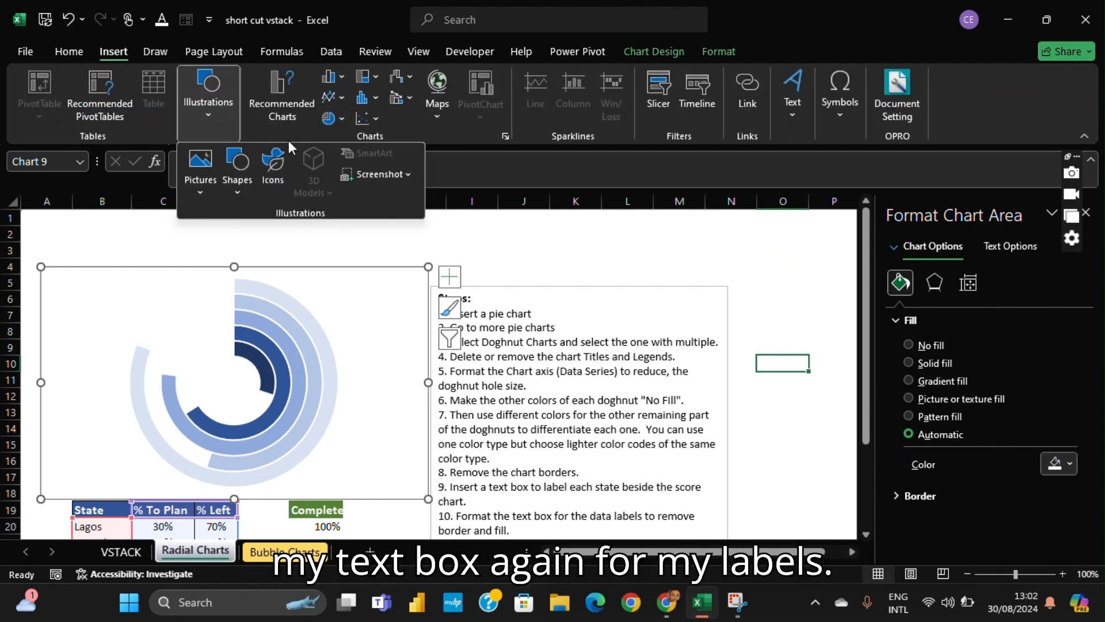
left_click(241, 187)
left_click(230, 240)
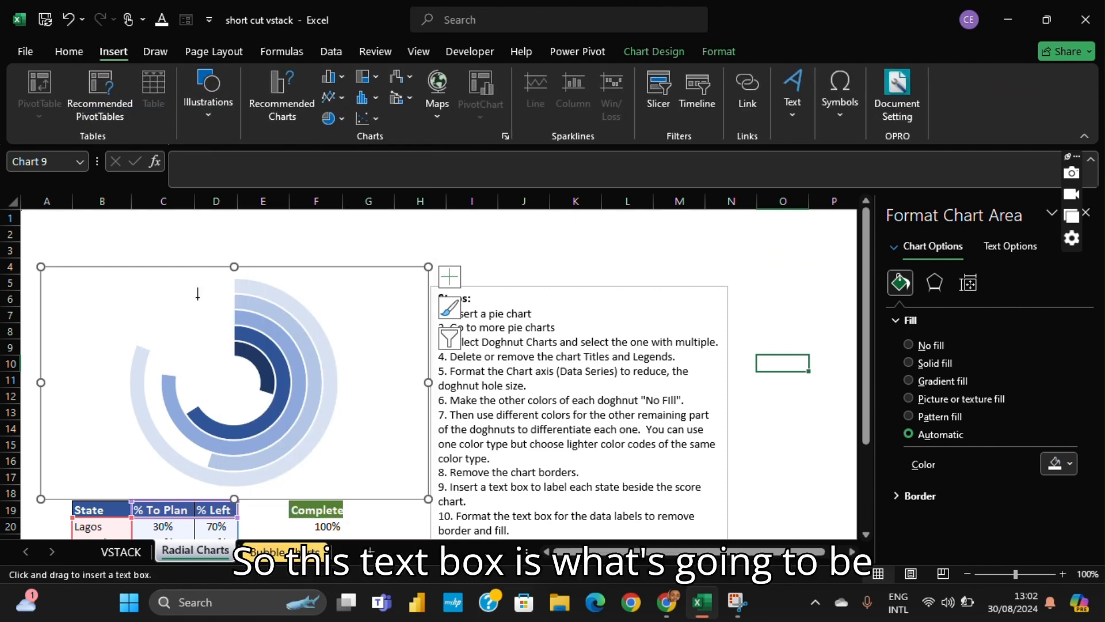
mouse_move(200, 280)
left_mouse_down()
mouse_move(236, 295)
mouse_move(201, 272)
left_mouse_up()
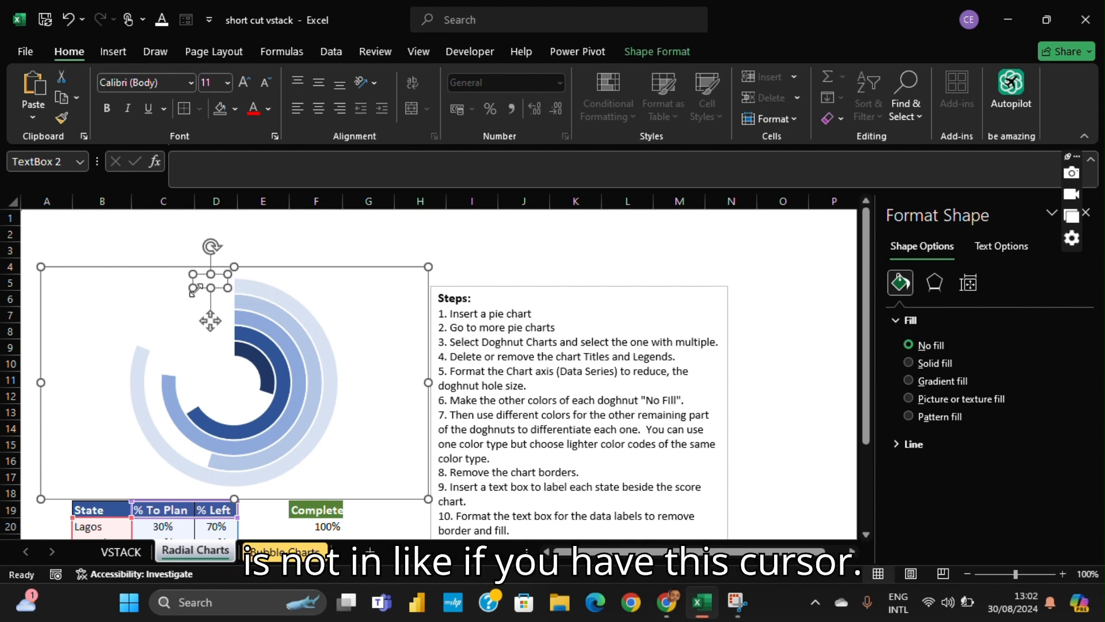
key("Delete")
left_click(204, 284)
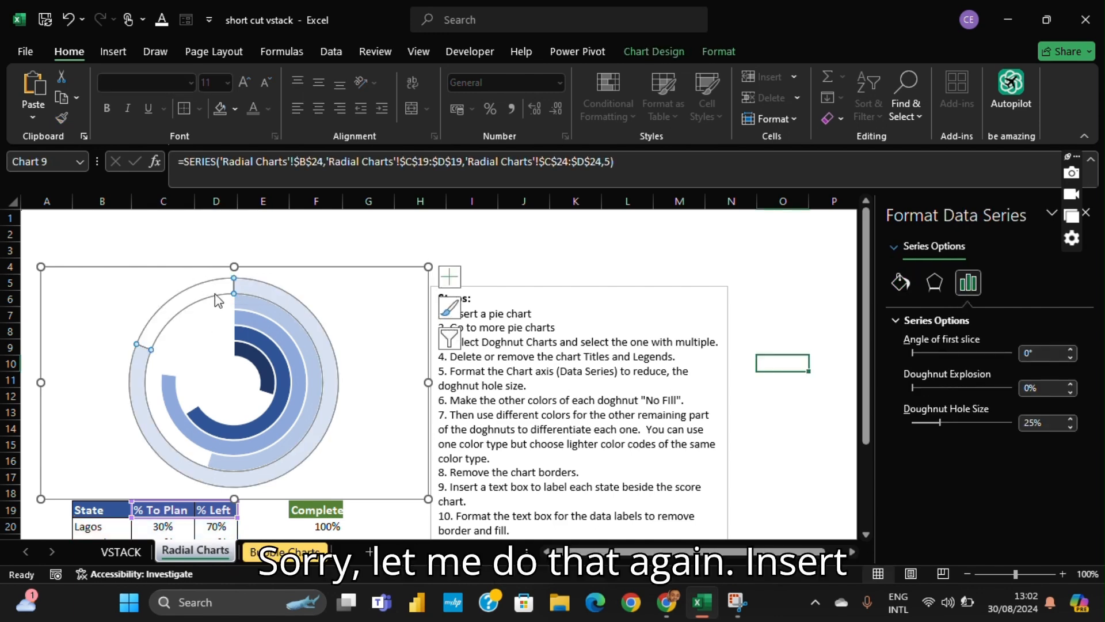
left_click(207, 281)
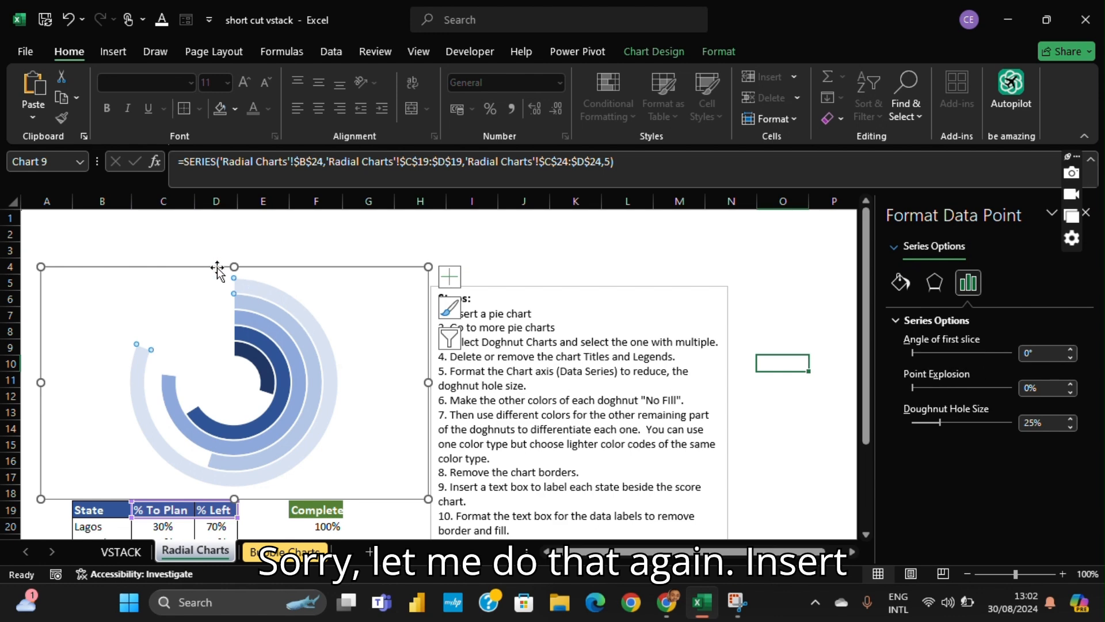
- Insert a small text box in the chart just beside the start of the outermost Kano ring
left_click(113, 53)
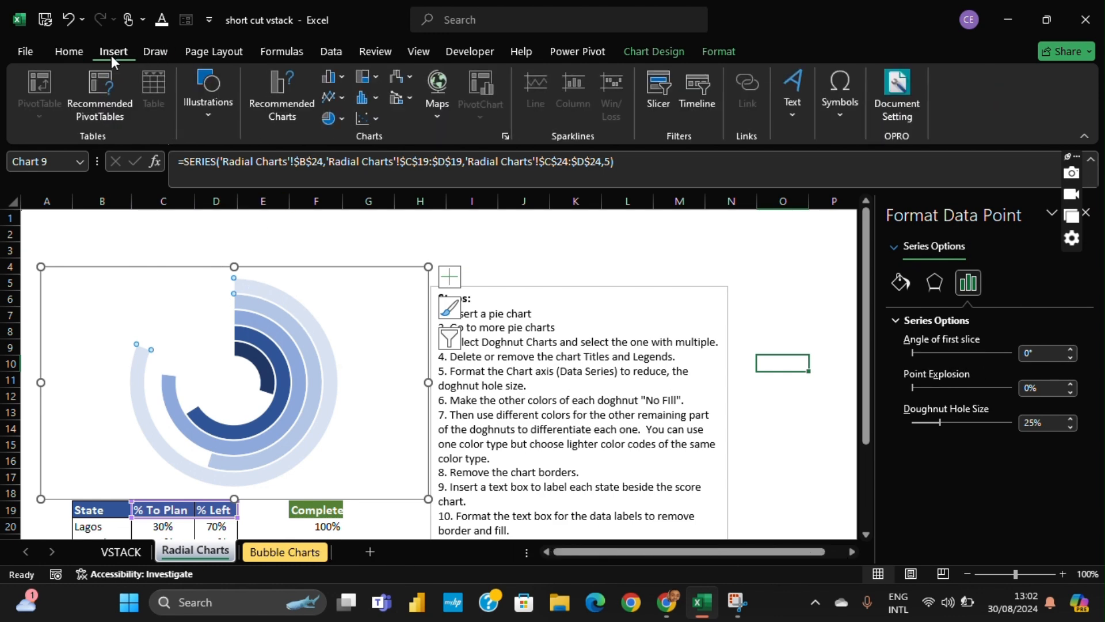
left_click(205, 100)
left_click(238, 181)
left_click(231, 237)
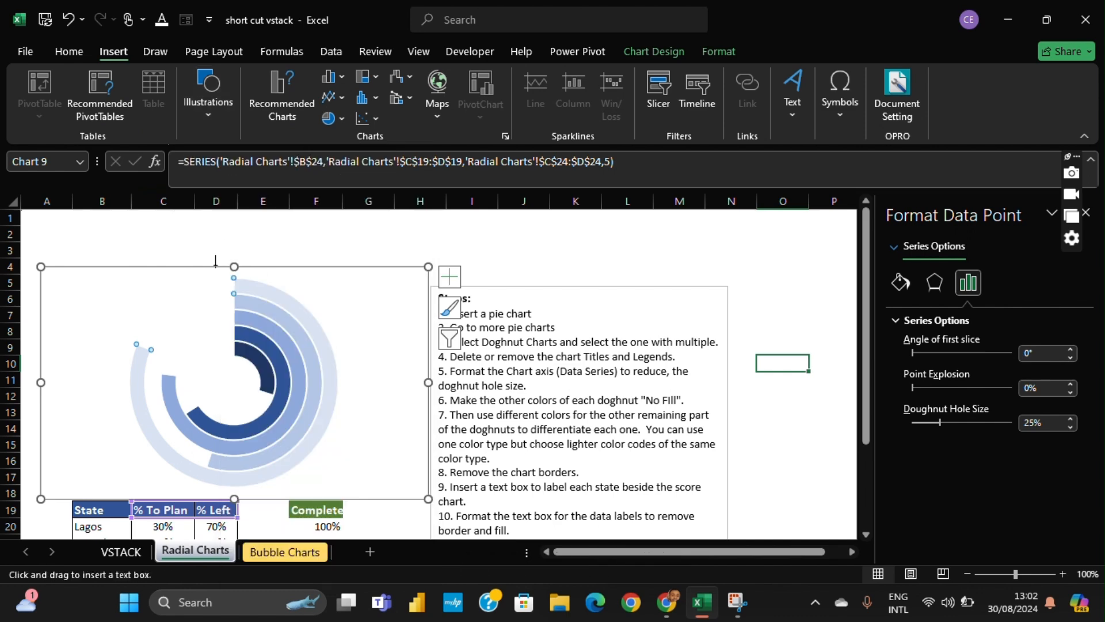
left_click_drag(203, 272, 231, 297)
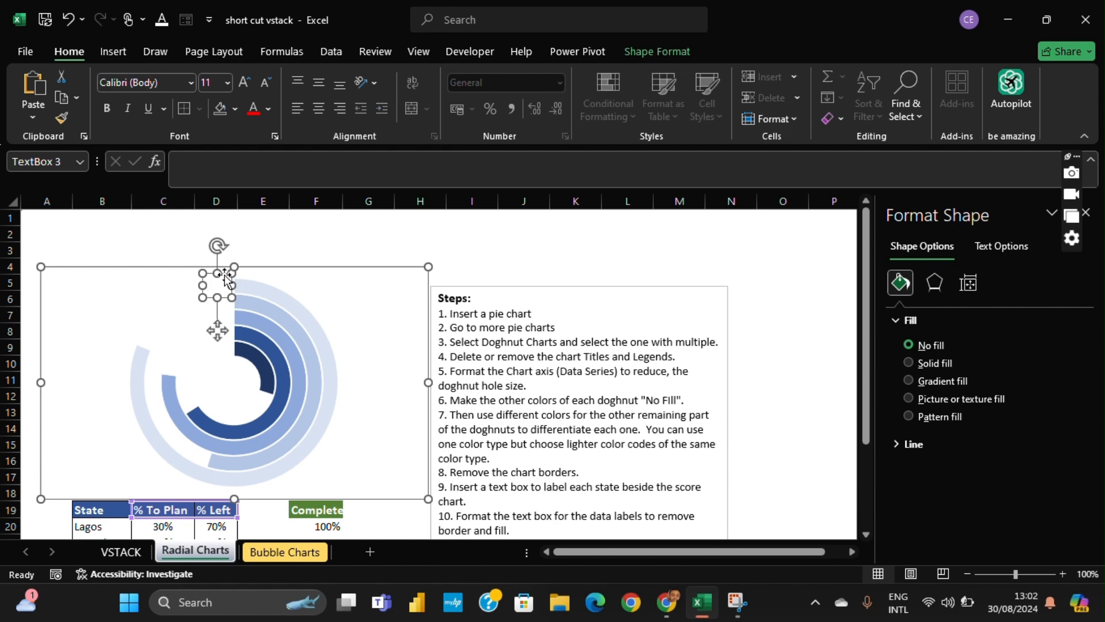
- Link the text box beside the outermost ring to the Kano state name in cell B24
scroll(357, 309, "down", 1)
scroll(357, 309, "down", 3)
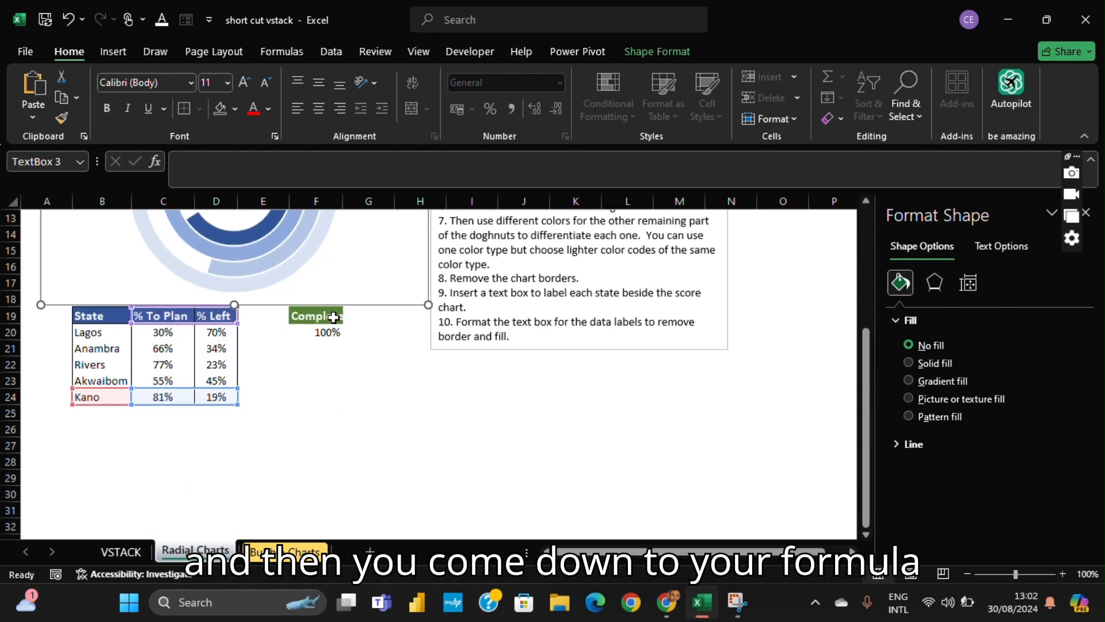
left_click(257, 163)
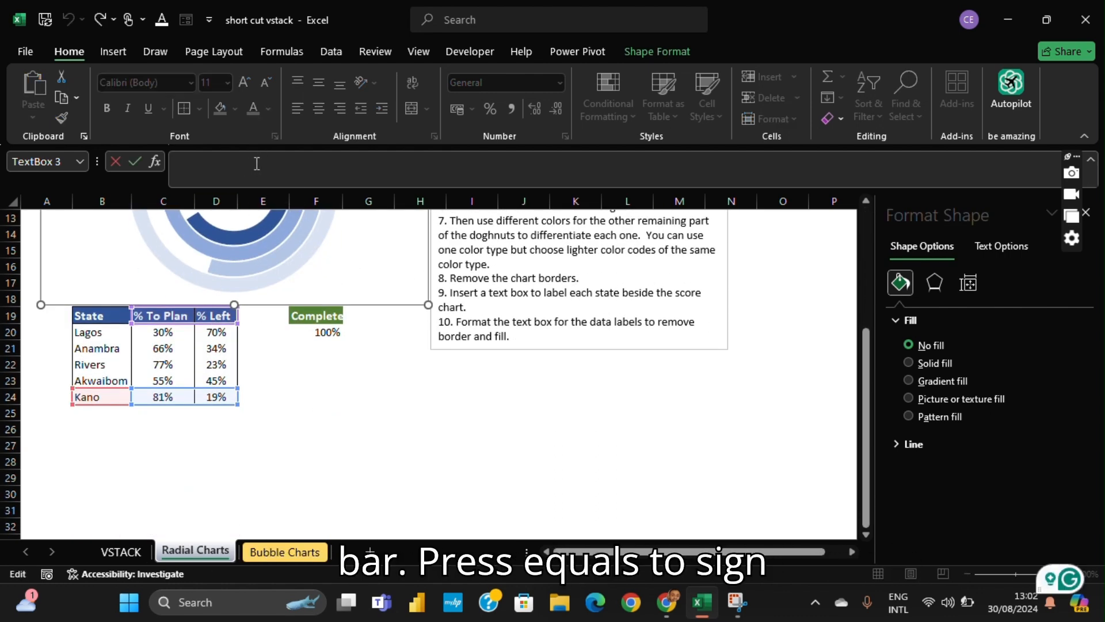
type("=")
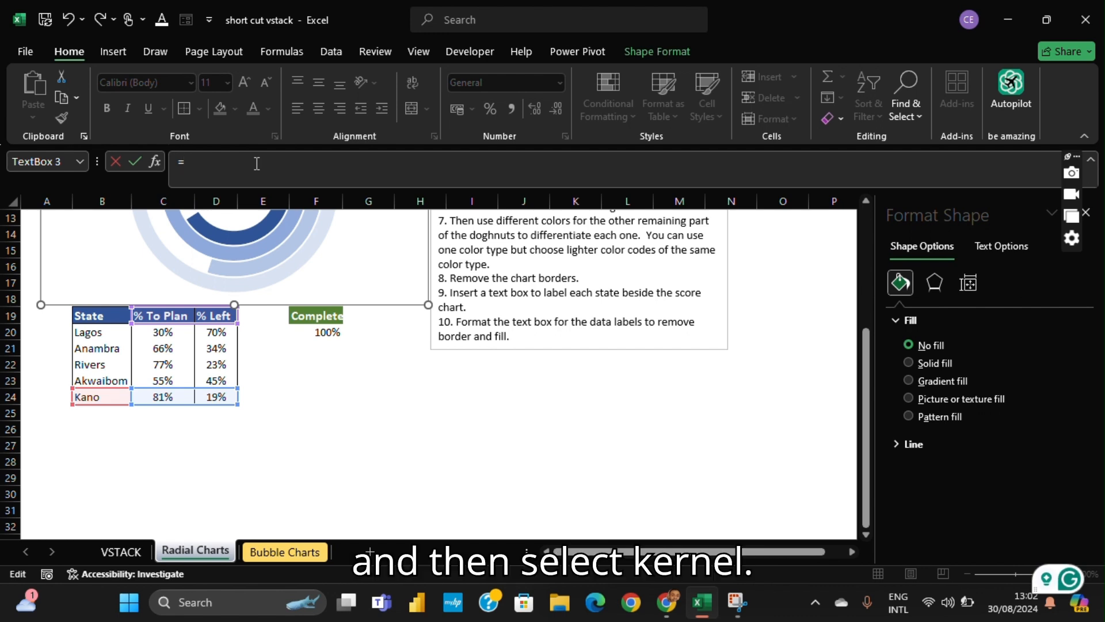
left_click(107, 397)
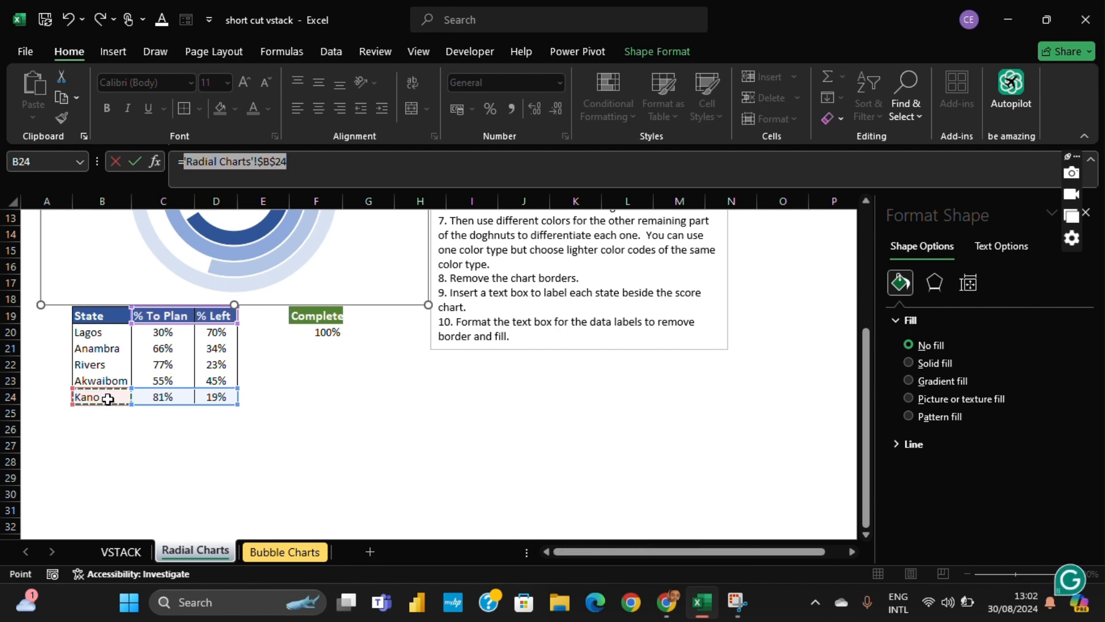
key("Return")
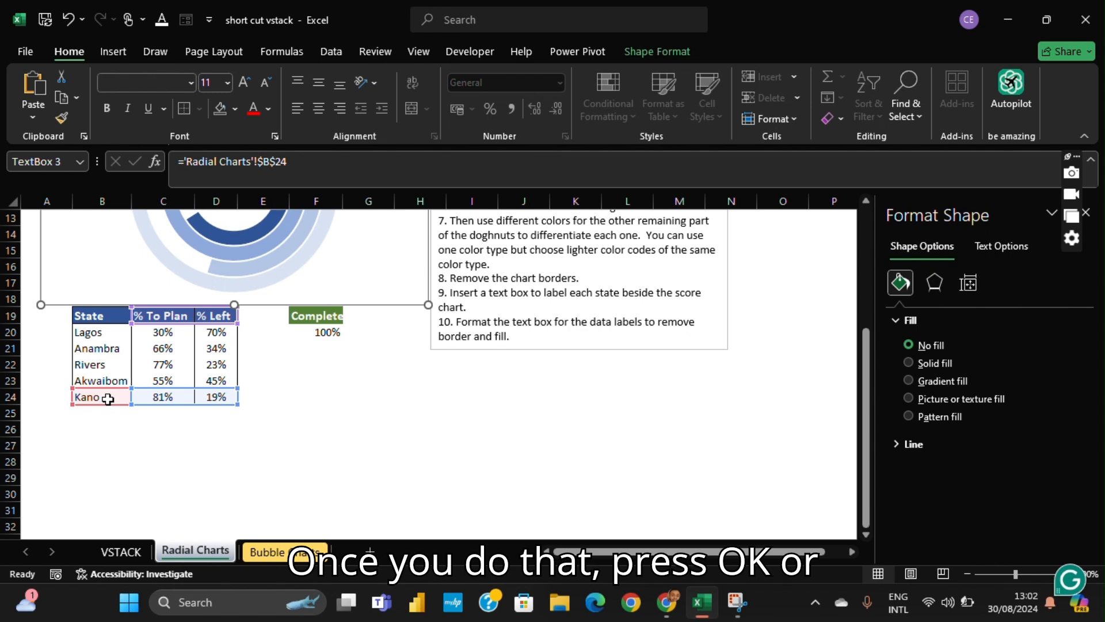
- Widen the Kano text box until the full name fits and make its text bold
scroll(238, 381, "up", 3)
scroll(239, 381, "up", 1)
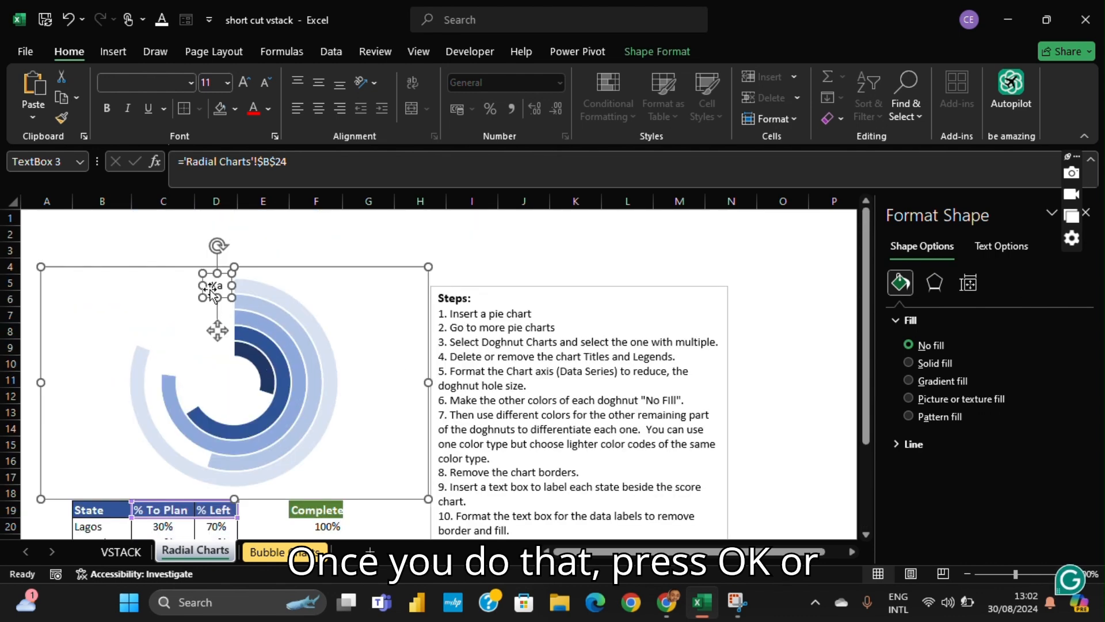
mouse_move(202, 285)
left_mouse_down()
mouse_move(173, 282)
mouse_move(189, 286)
left_mouse_up()
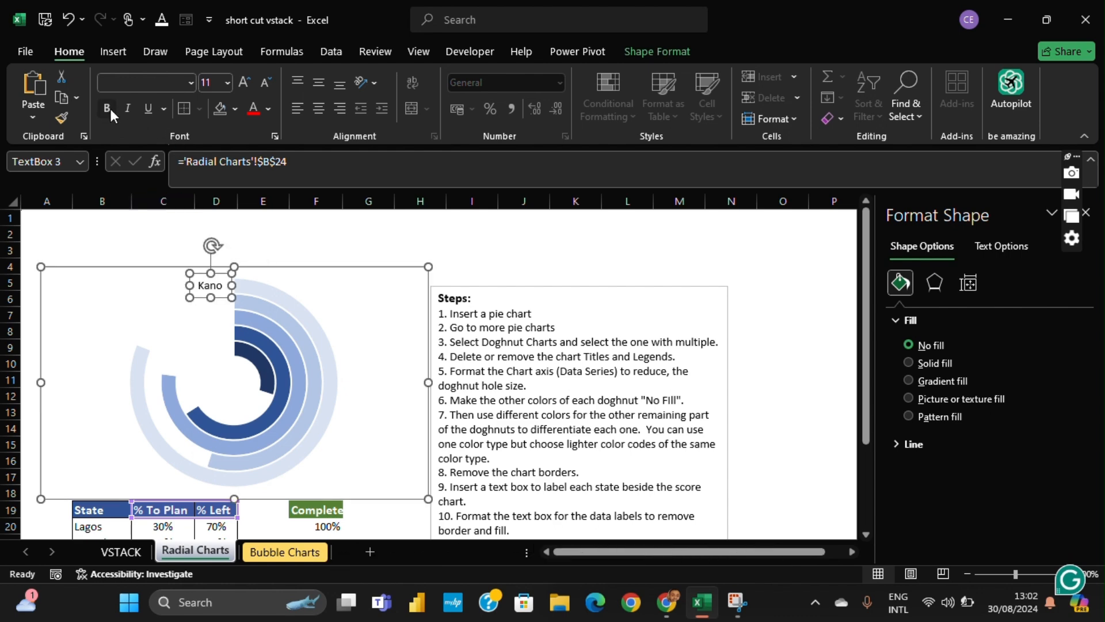
left_click(220, 280)
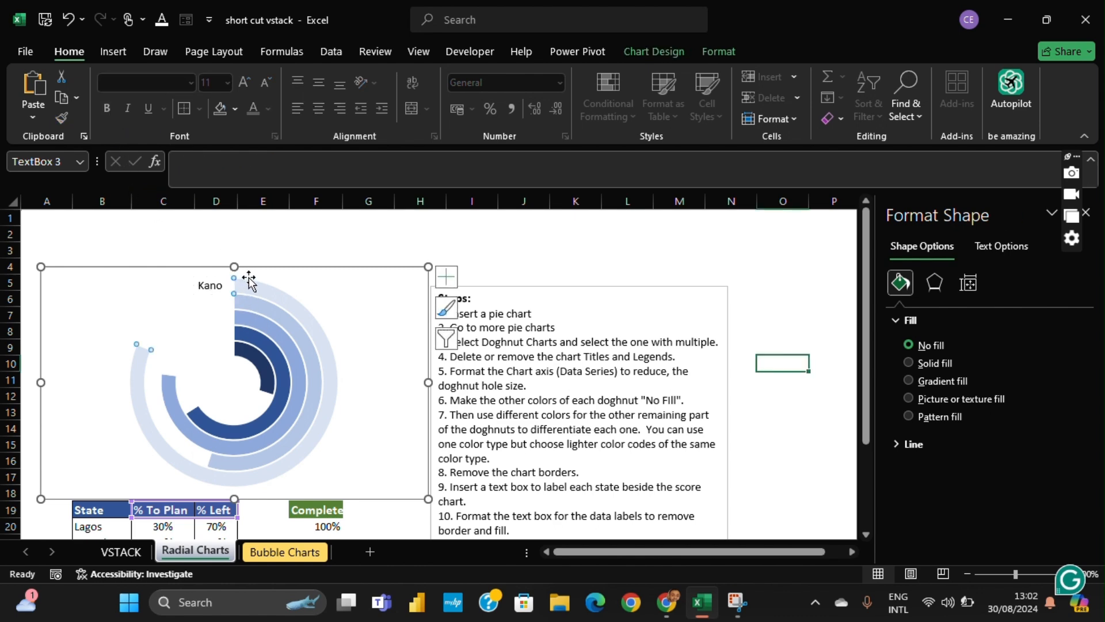
left_click(220, 282)
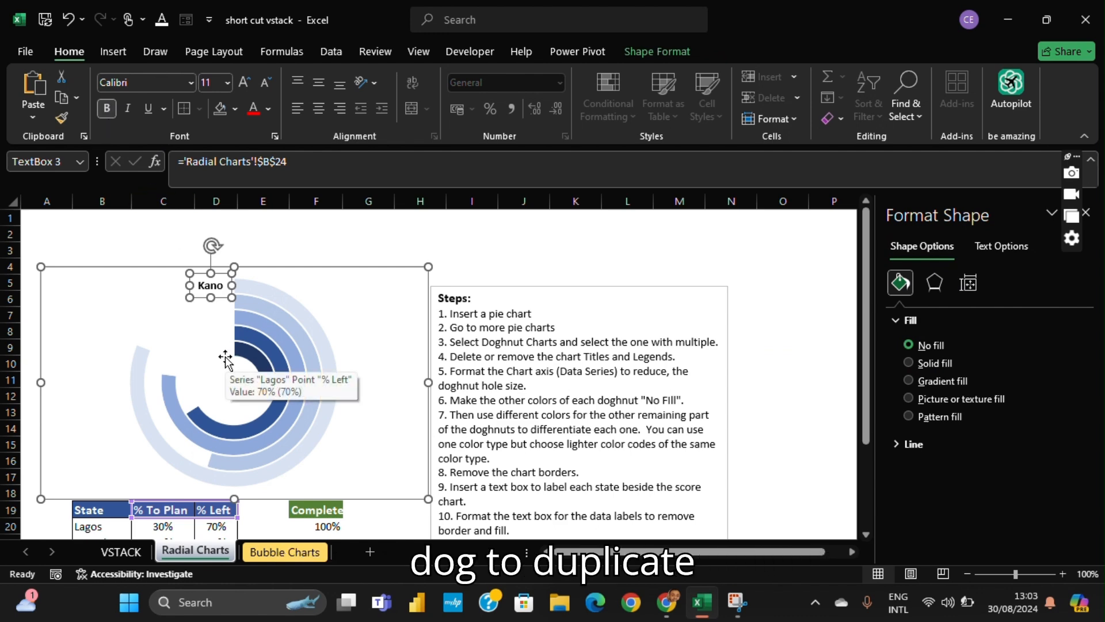
- Duplicate the bold Kano label and place the copy beside the start of the second ring from the outside
key("ctrl+d")
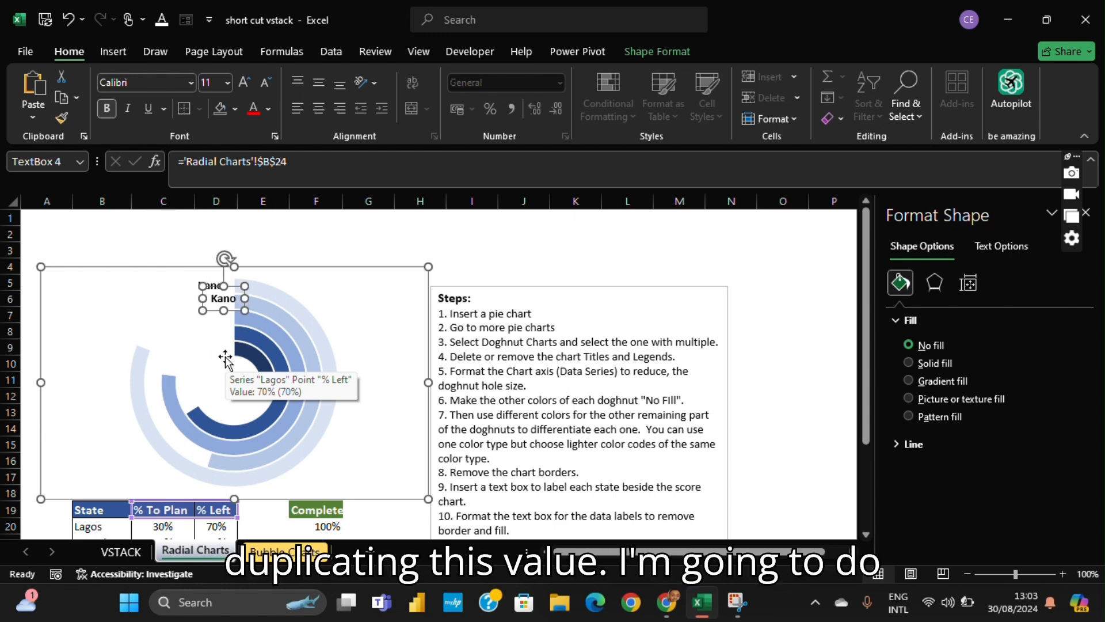
left_click(234, 291)
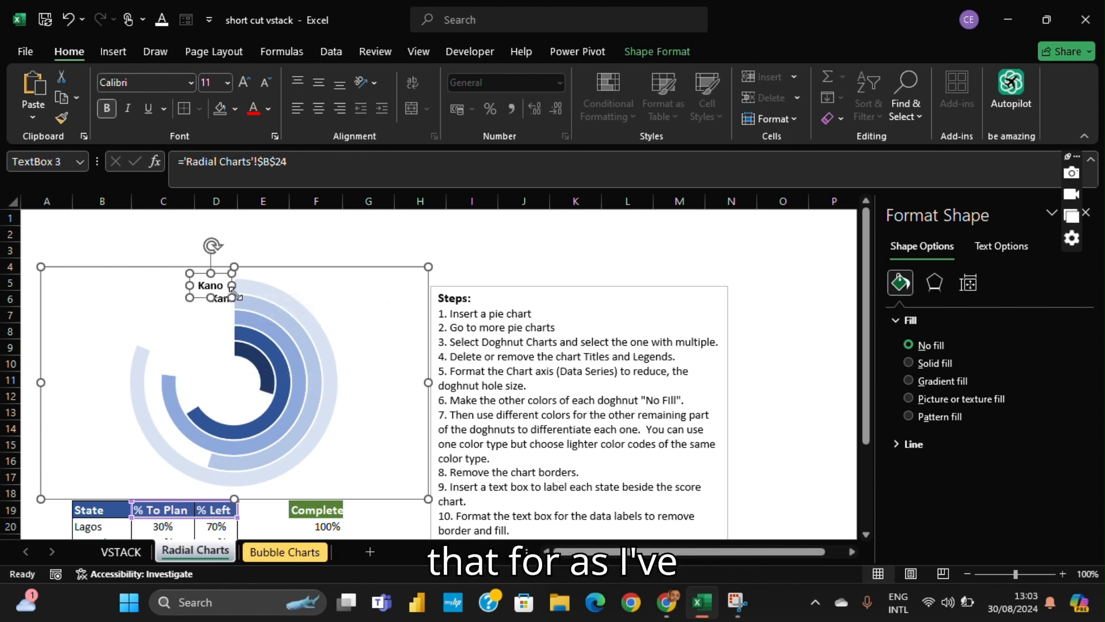
key("Tab")
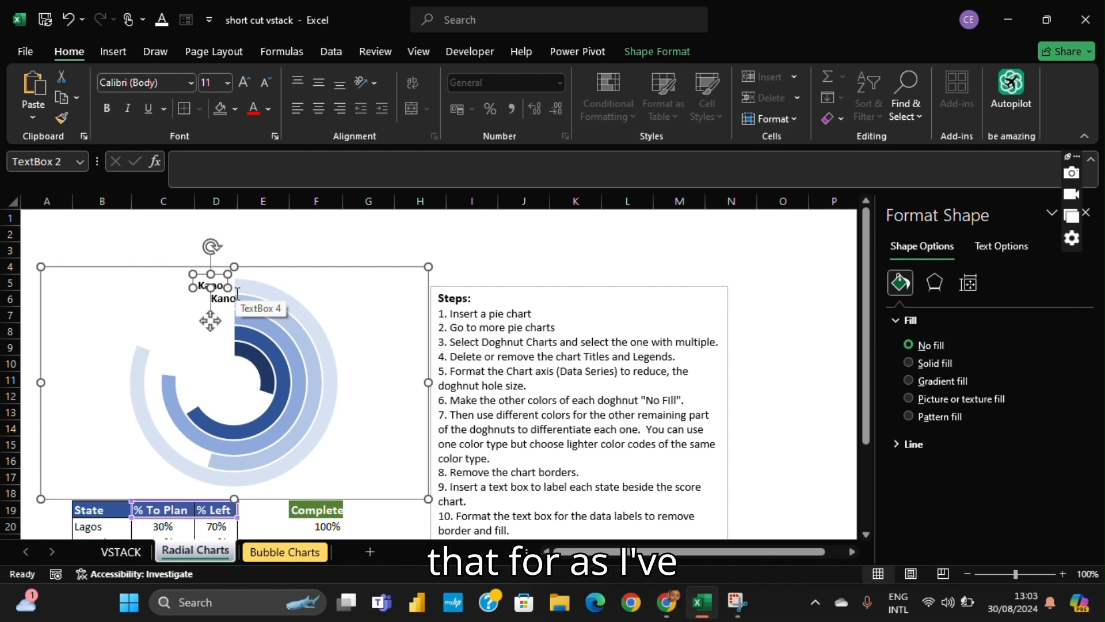
left_click(217, 301)
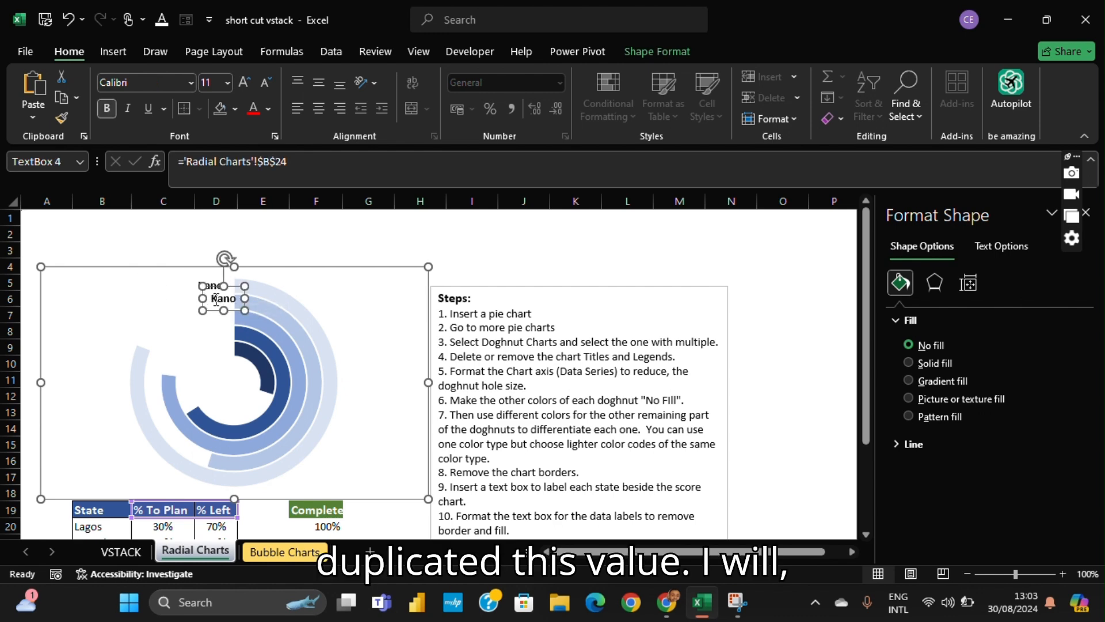
left_click(213, 298)
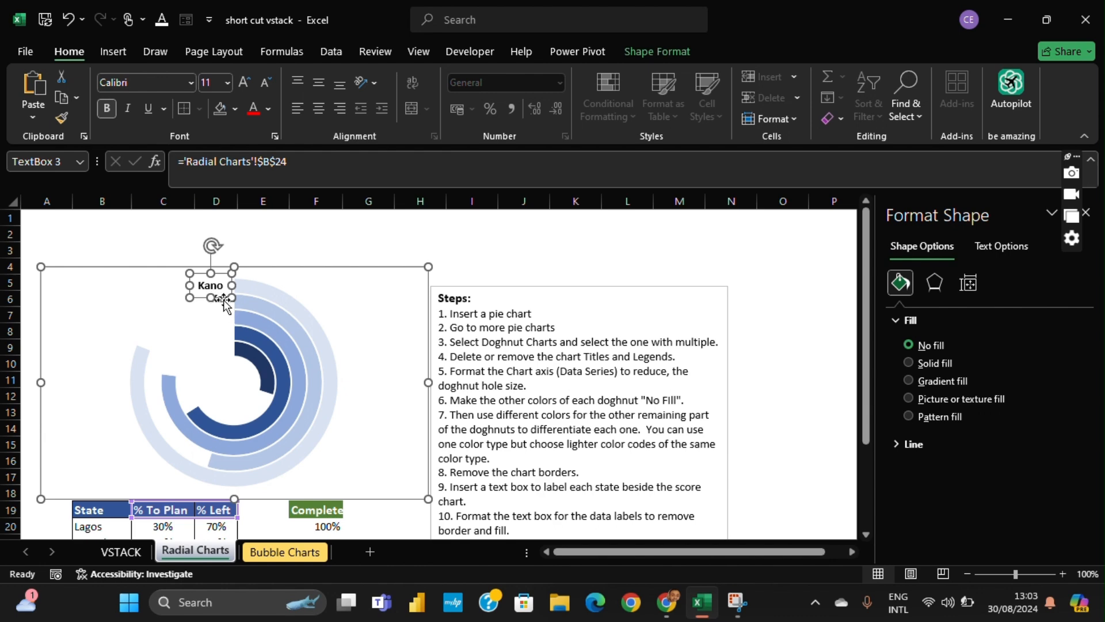
left_click(222, 305)
left_click(221, 299)
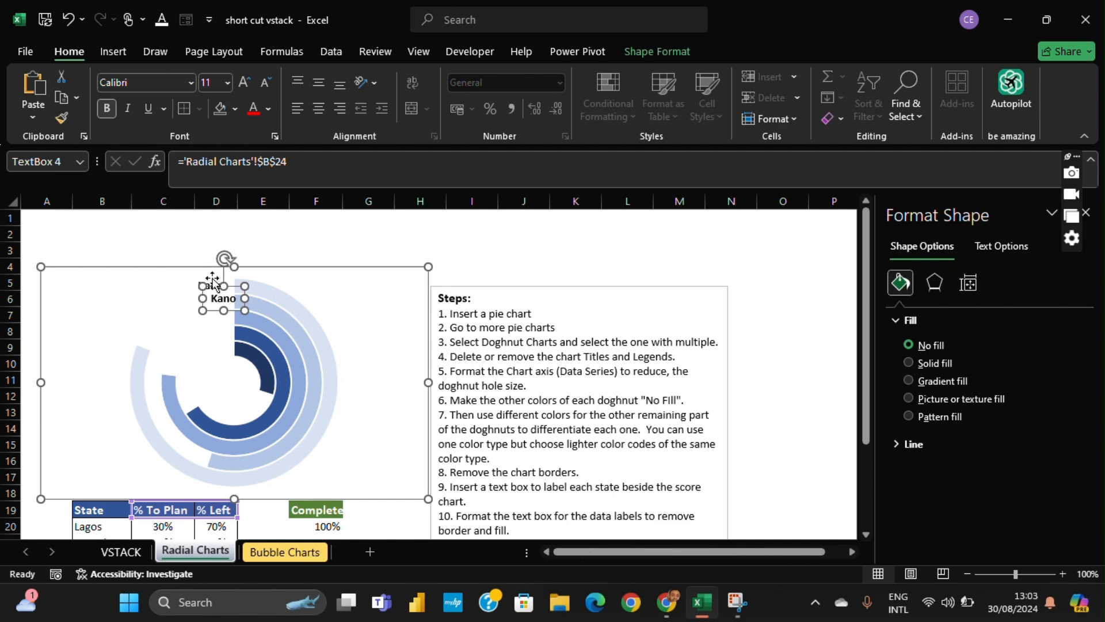
left_click(219, 294)
left_click(219, 295)
left_click(224, 299)
left_click_drag(208, 313, 197, 314)
- Duplicate the second label and line the copy up beside the start of the third ring from the outside
key("ctrl+d")
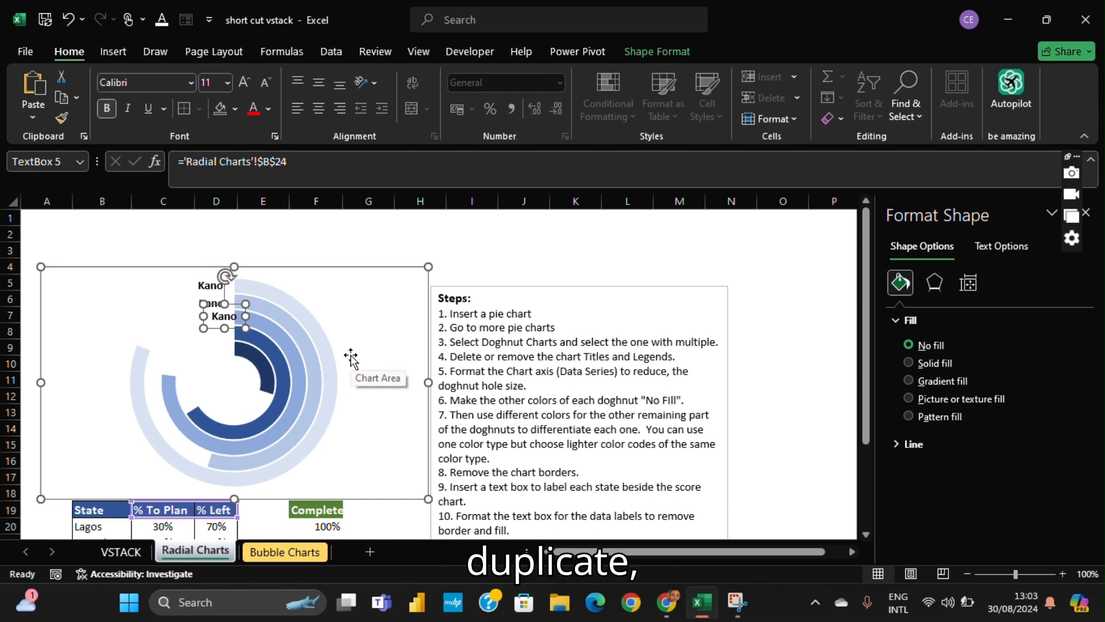
key("Escape")
left_click(193, 344)
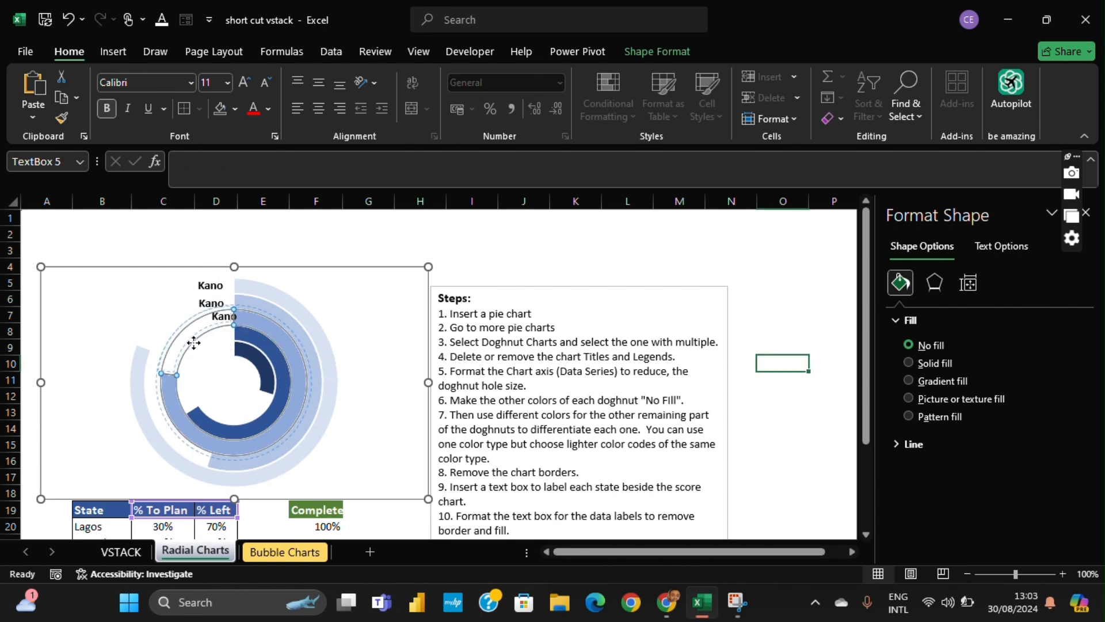
left_click(216, 326)
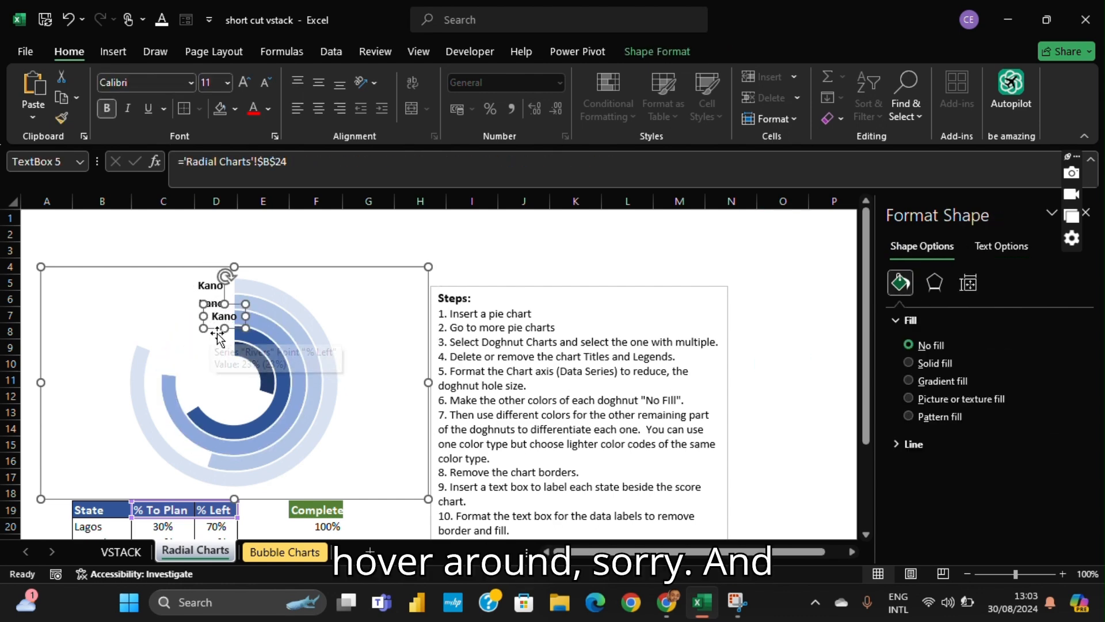
key("Escape")
left_click(198, 344)
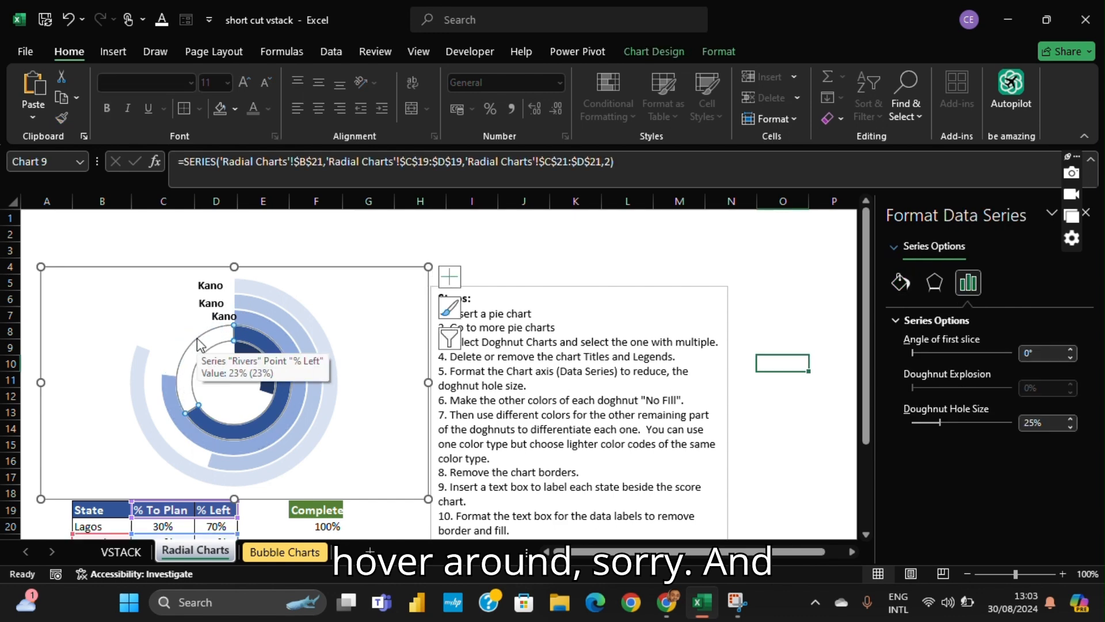
left_click(219, 323)
left_click_drag(212, 334, 201, 331)
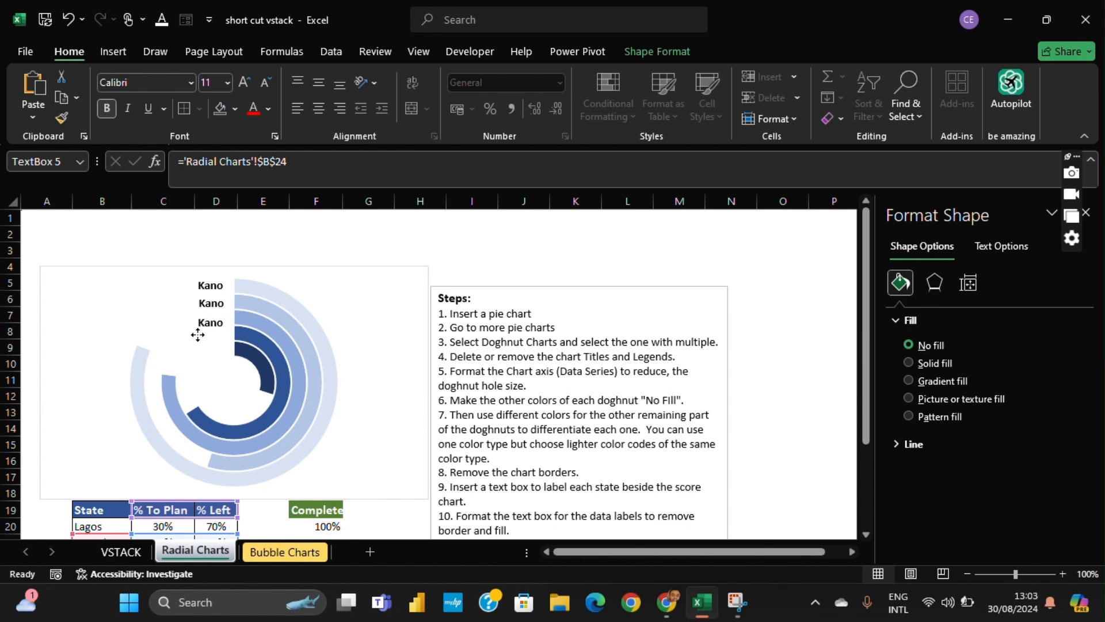
- Duplicate the third label and move the copy beside the start of the fourth ring from the outside
left_click_drag(197, 334, 199, 334)
key("ctrl+d")
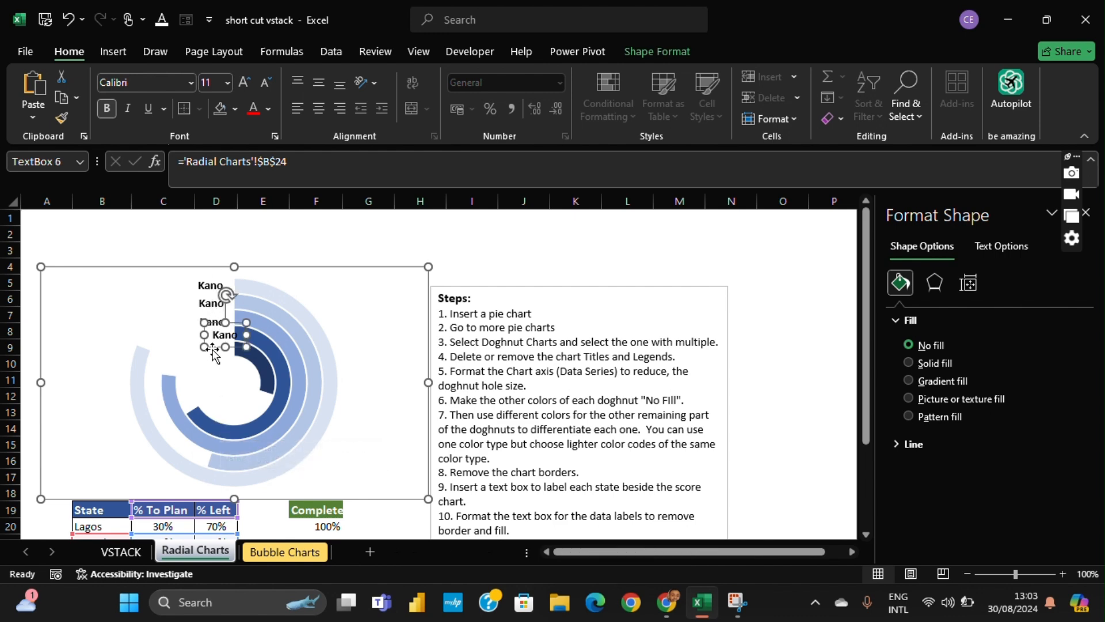
left_click_drag(218, 329, 199, 328)
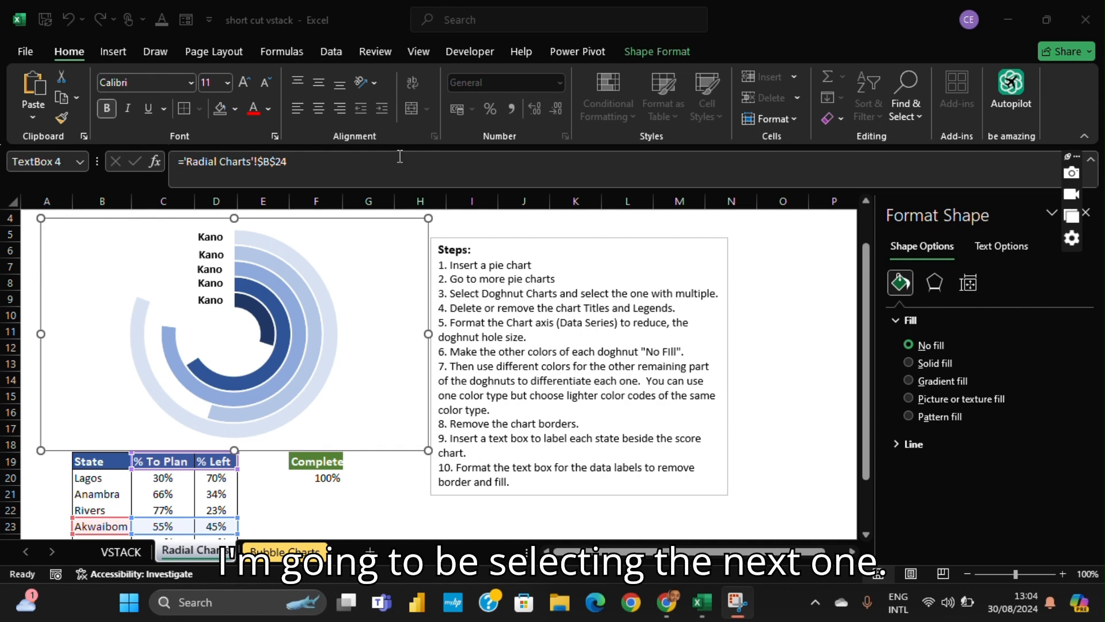
- Relink the second ring's label to the Akwaibom name in cell B23 and widen its text box to fit
left_click(210, 254)
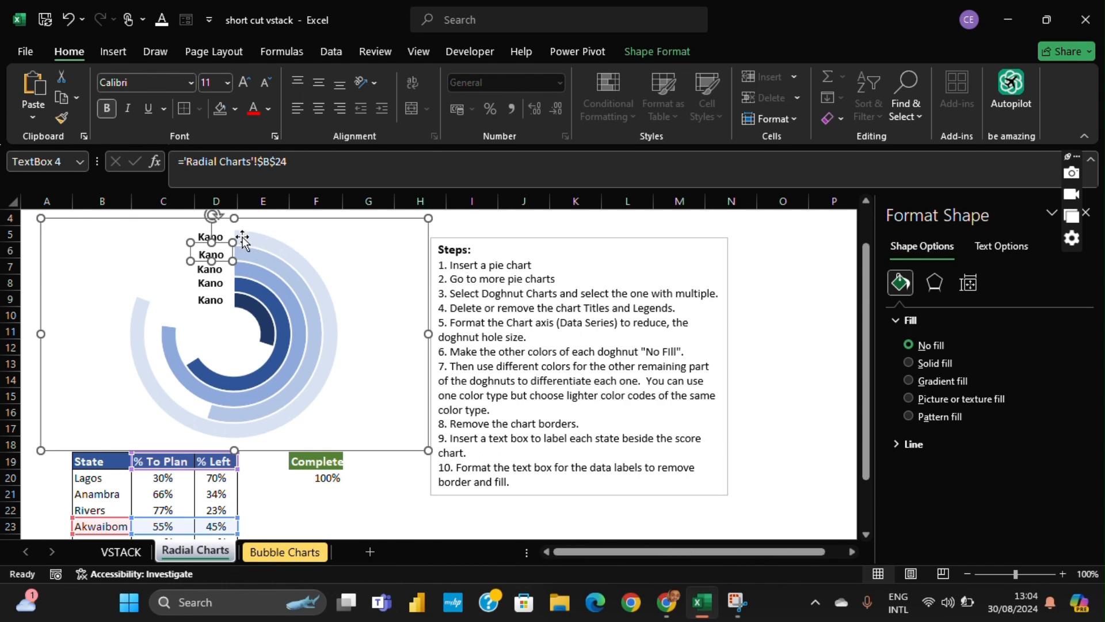
scroll(212, 464, "down", 1)
scroll(212, 464, "down", 1)
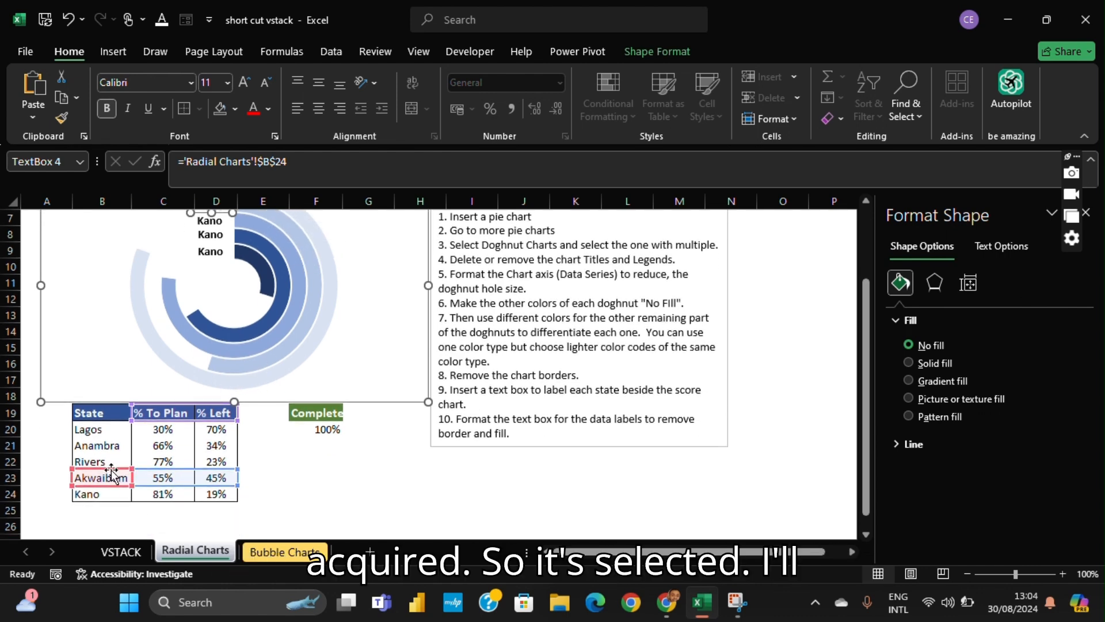
scroll(239, 348, "up", 2)
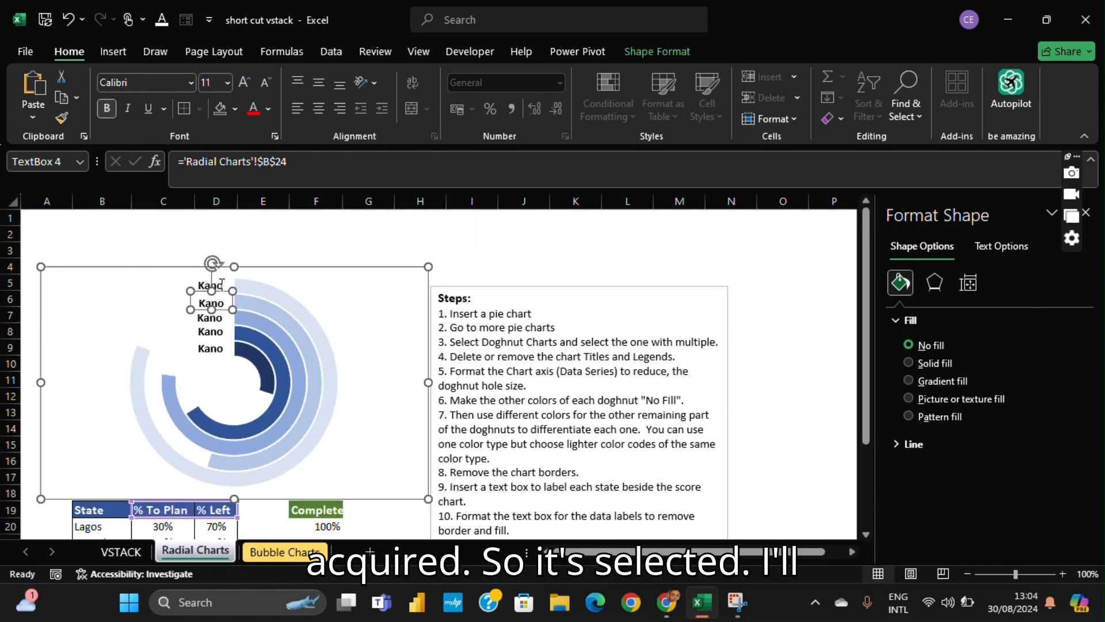
left_click_drag(311, 162, 188, 155)
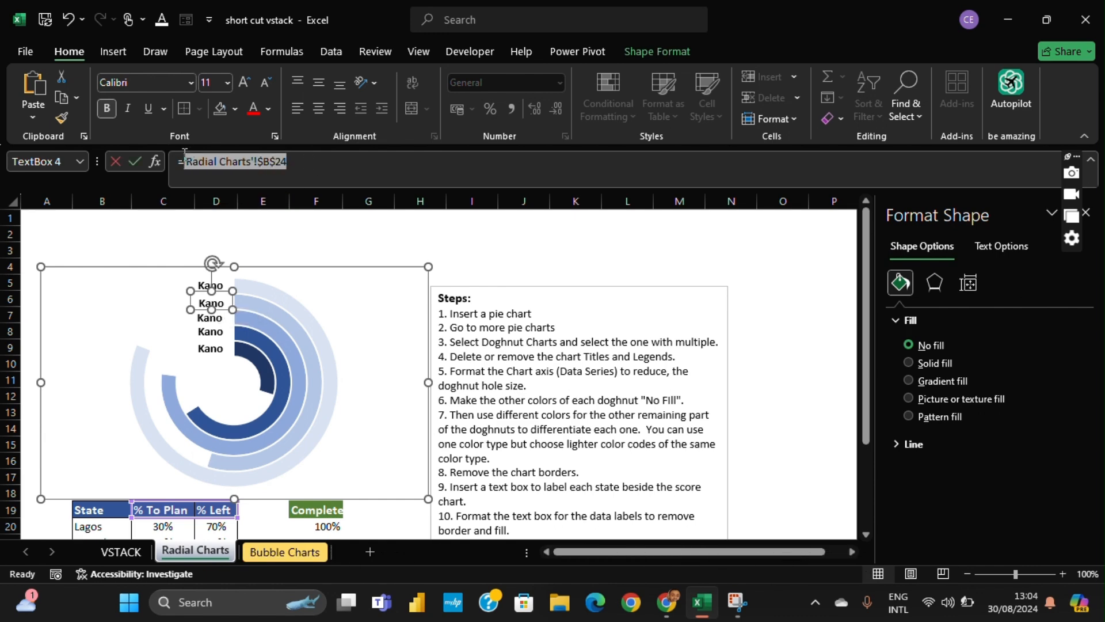
key("BackSpace")
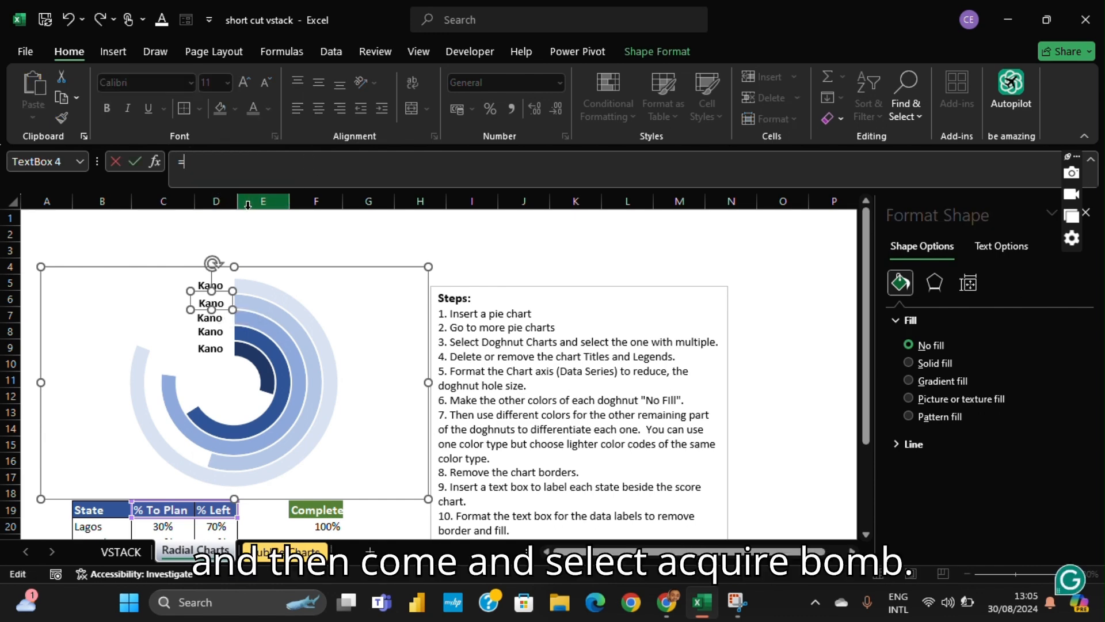
scroll(172, 345, "down", 3)
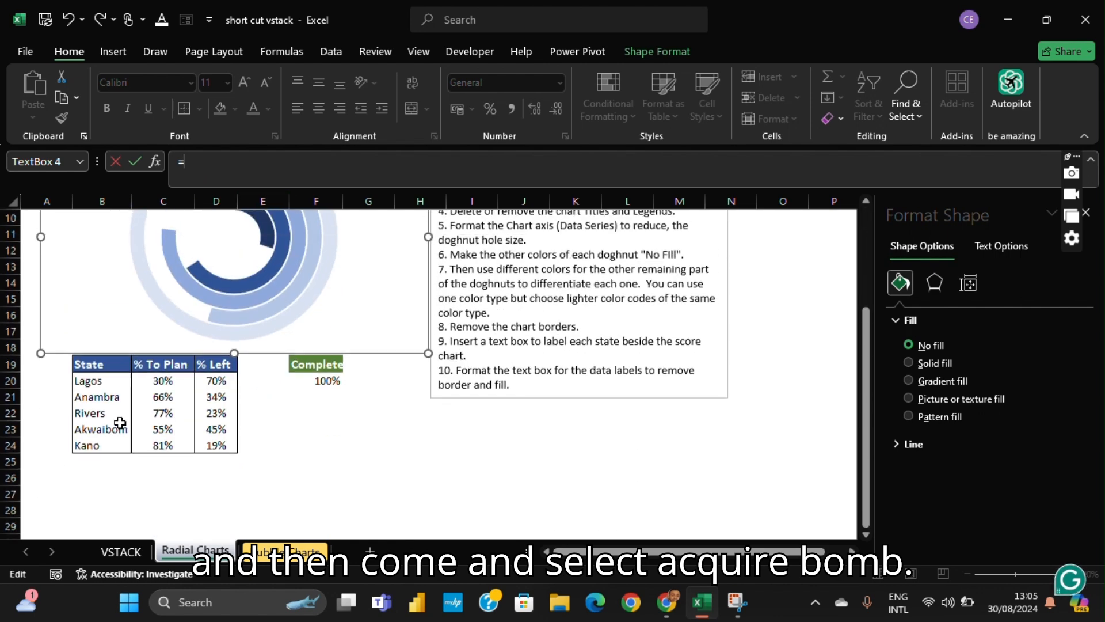
left_click(116, 431)
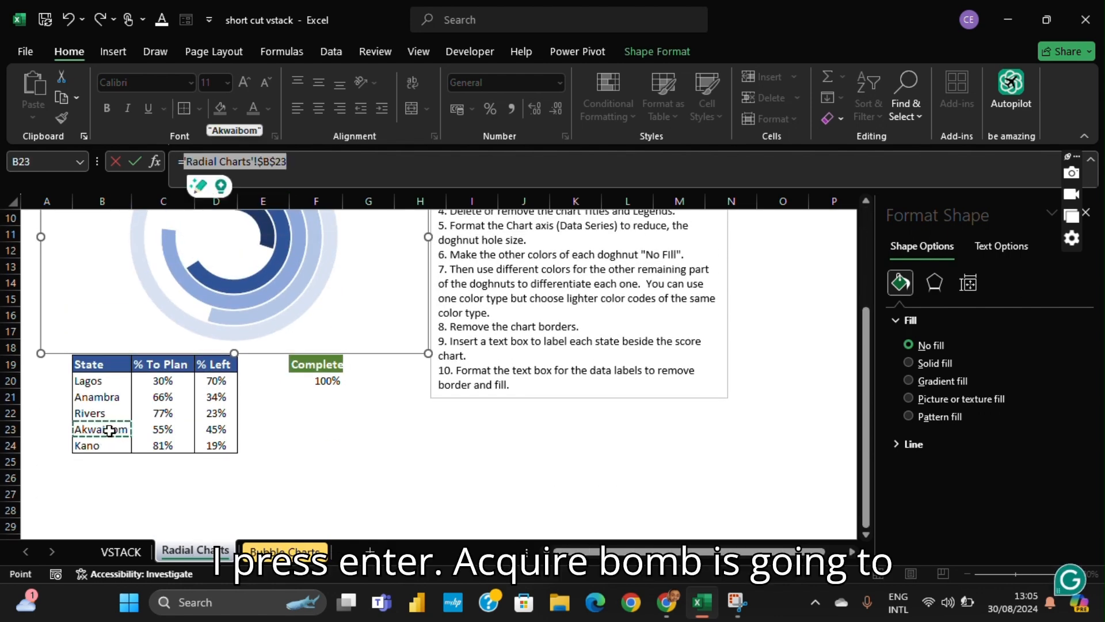
key("Return")
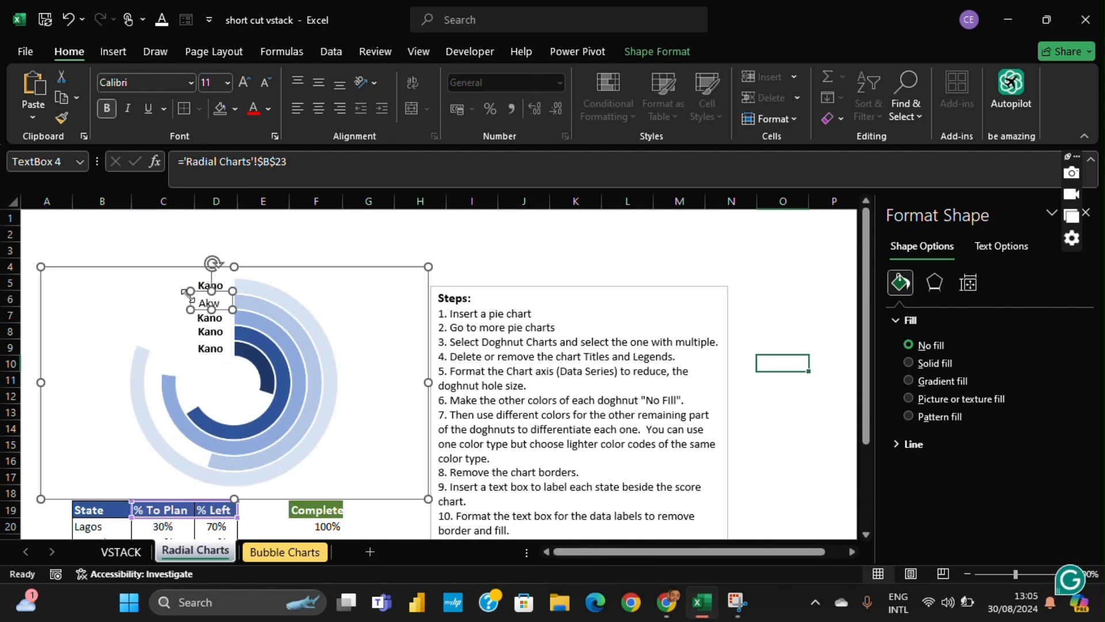
left_click_drag(190, 300, 163, 310)
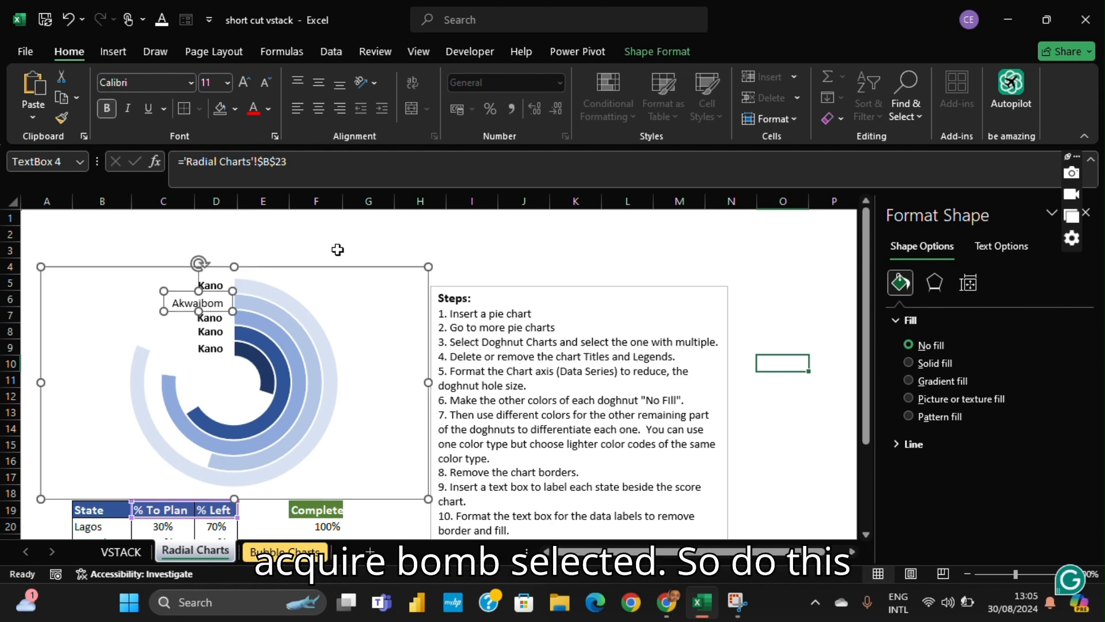
left_click(465, 25)
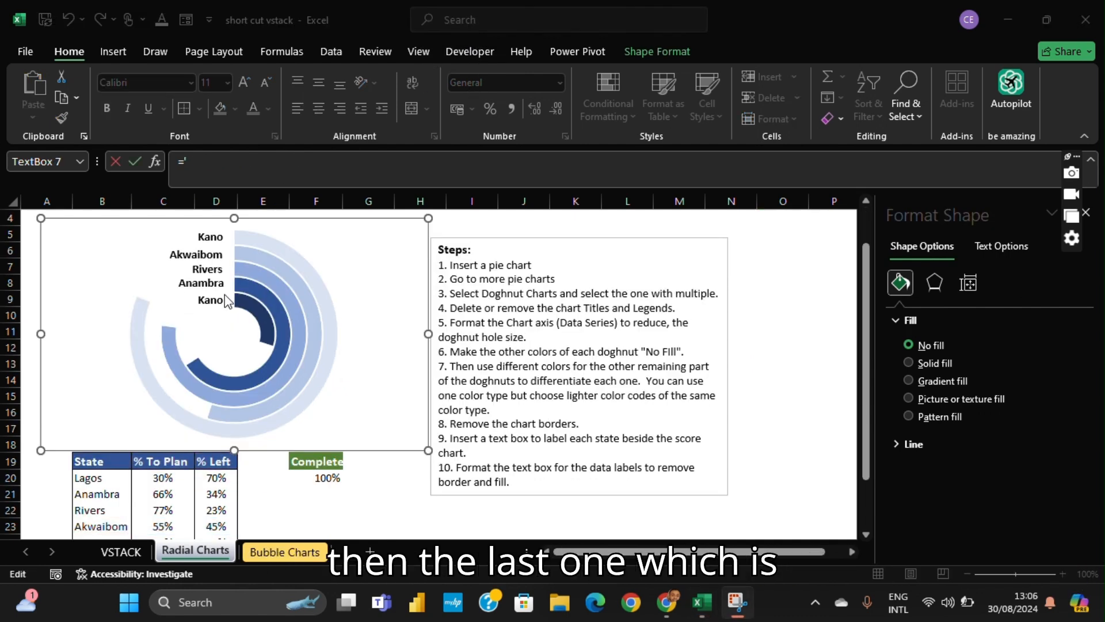
- Relink the innermost ring's label to the Lagos name in cell B20
left_click(228, 300)
left_click(206, 164)
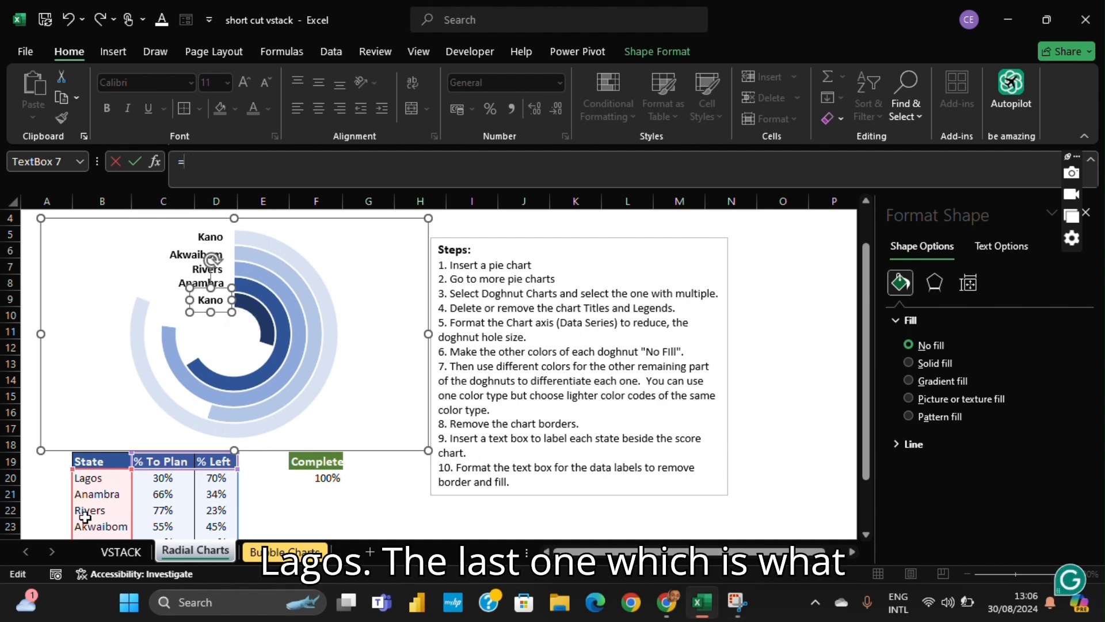
left_click(97, 480)
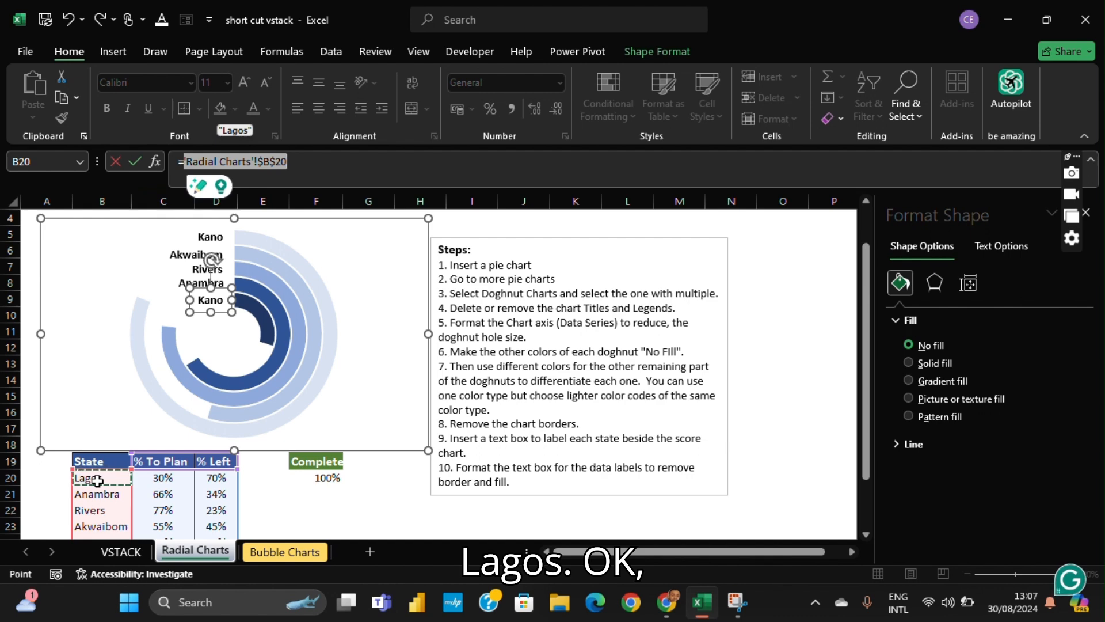
key("Return")
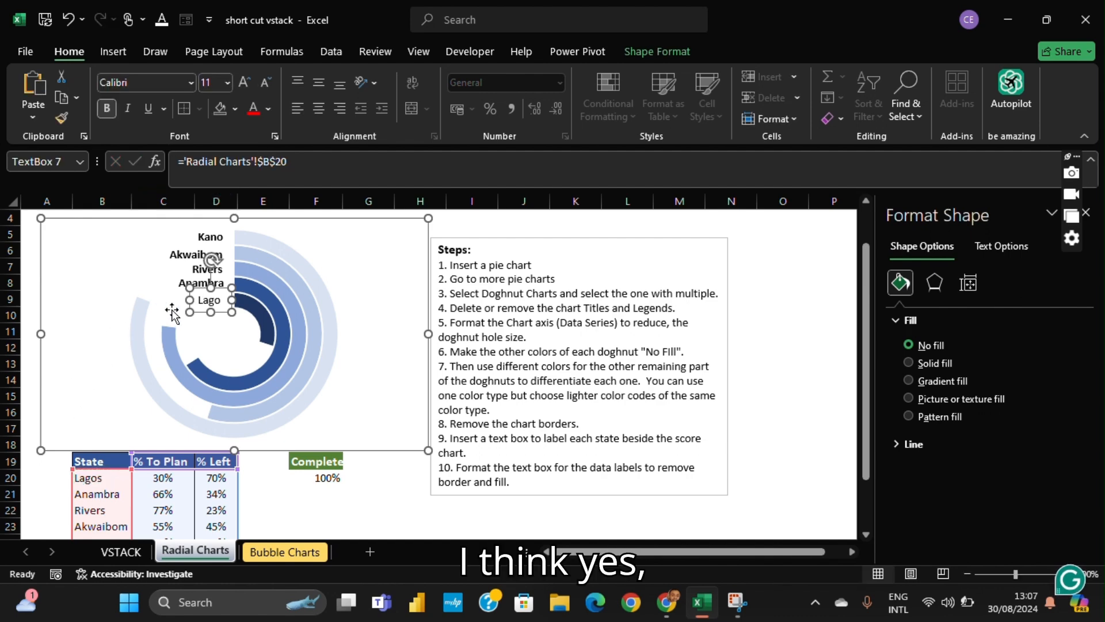
- Widen the innermost ring's Lagos label so the full name fits and make its text bold
left_click_drag(189, 299, 186, 300)
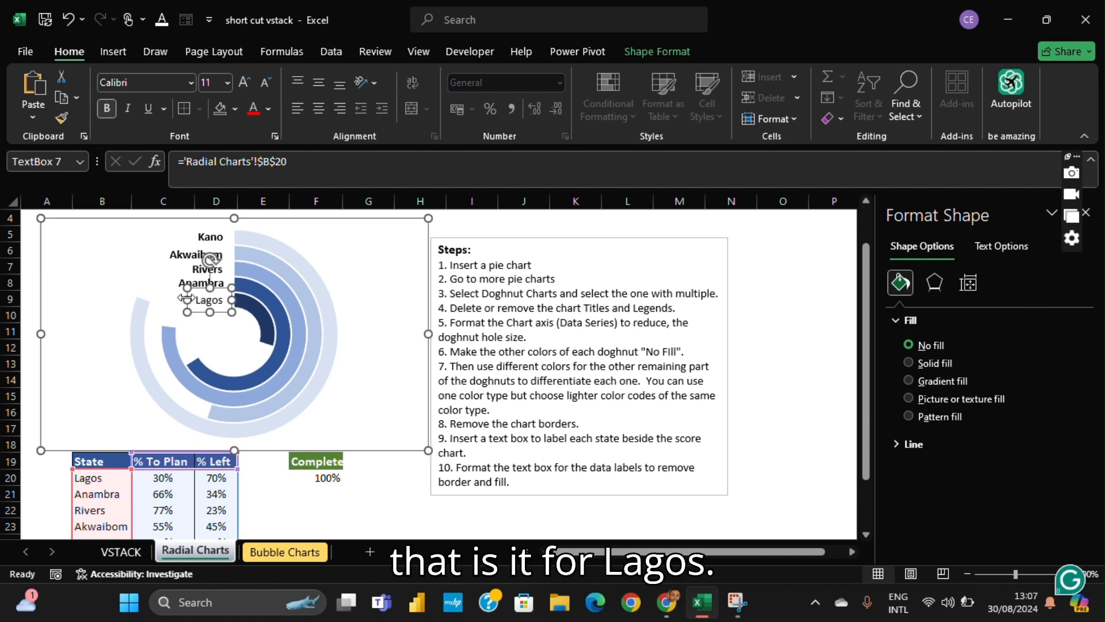
left_click(375, 314)
left_click(217, 292)
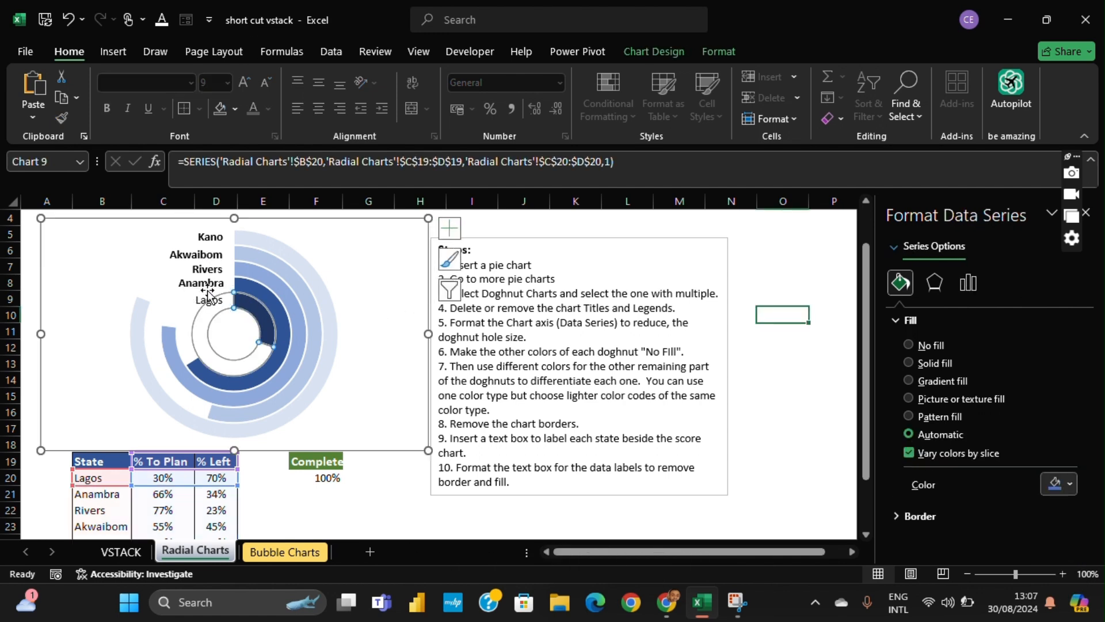
left_click(209, 297)
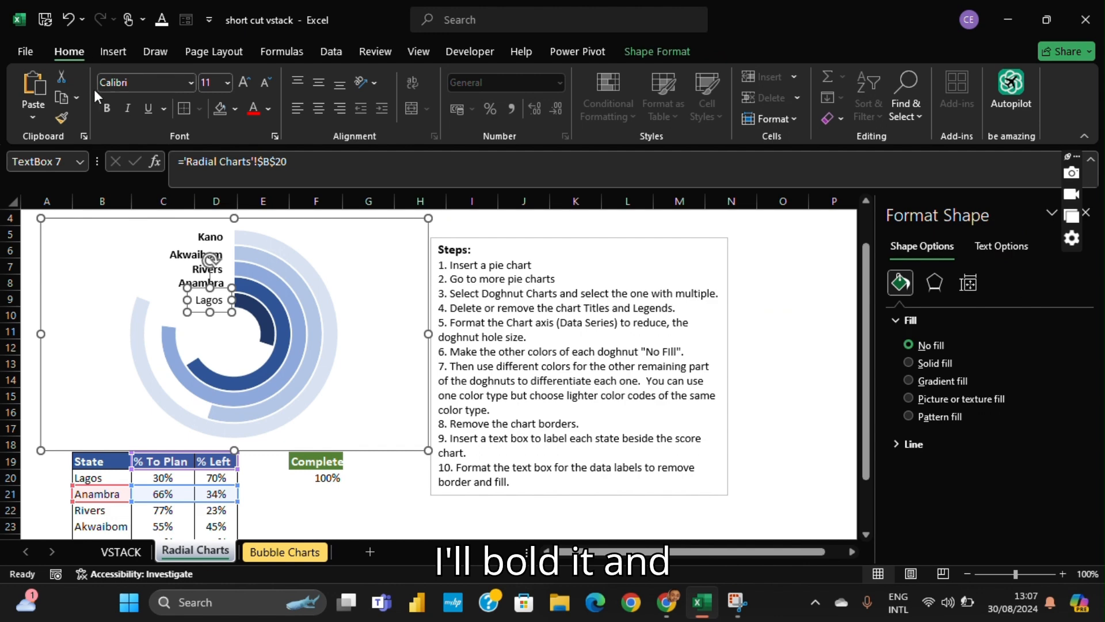
left_click(403, 309)
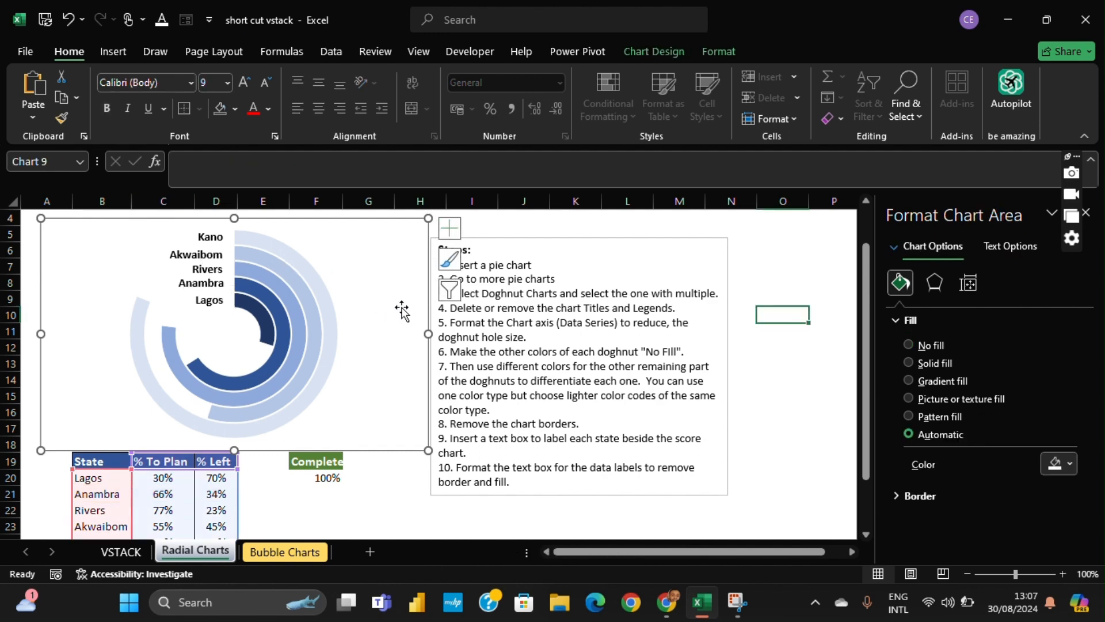
- Set the radial chart area's shape fill to No Fill
scroll(398, 311, "down", 3)
scroll(394, 311, "up", 4)
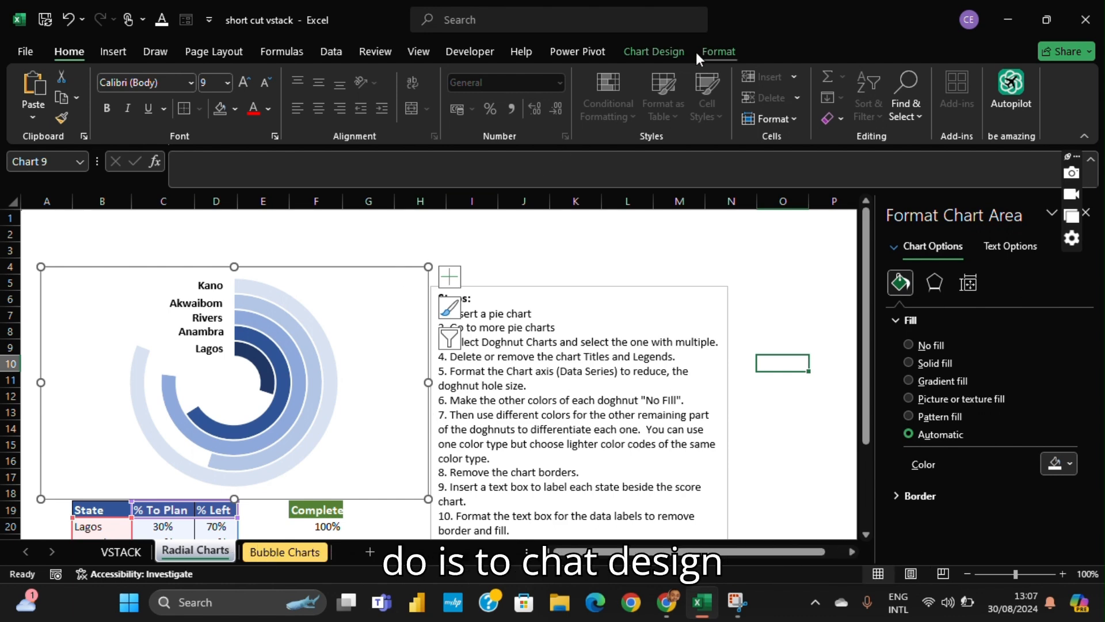
left_click(668, 48)
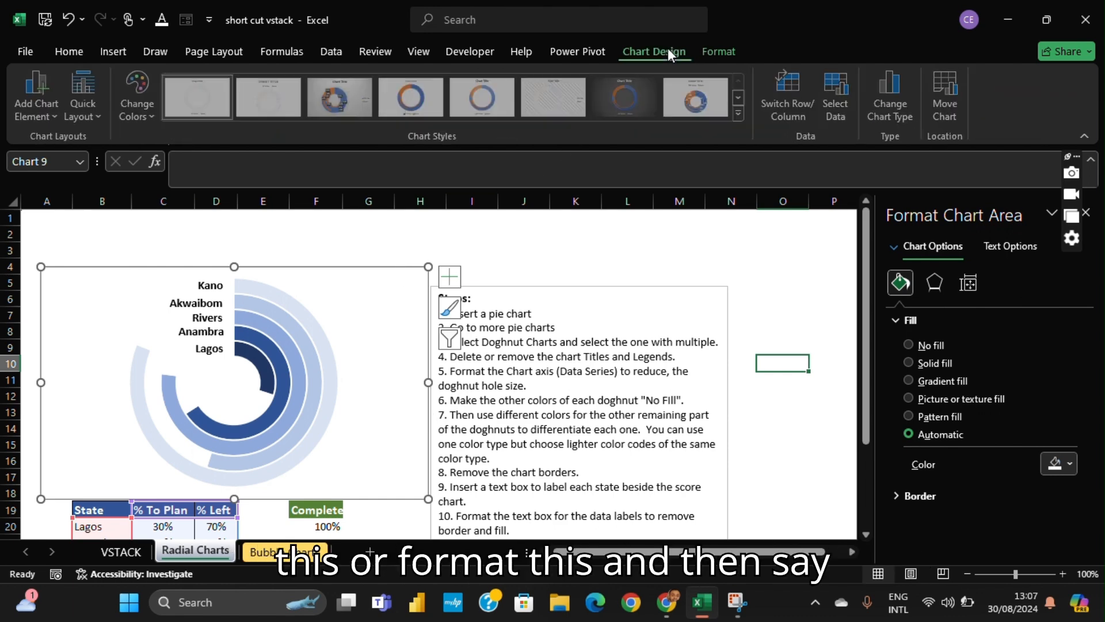
left_click(718, 51)
left_click(454, 77)
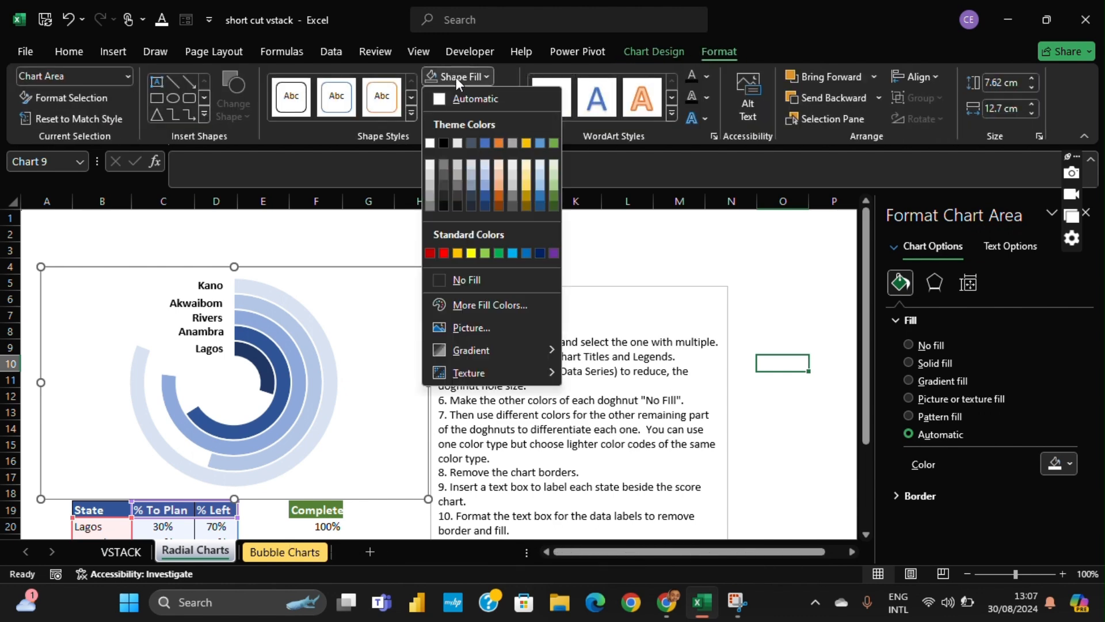
left_click(465, 280)
left_click(419, 248)
left_click(403, 277)
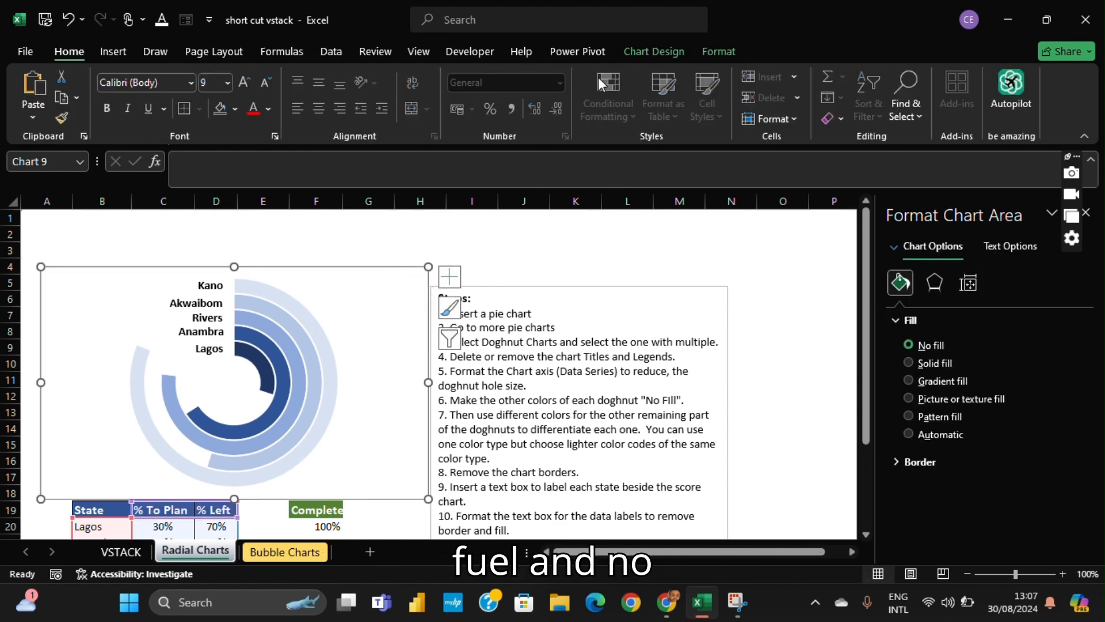
- Remove the outline around the radial chart area
left_click(714, 53)
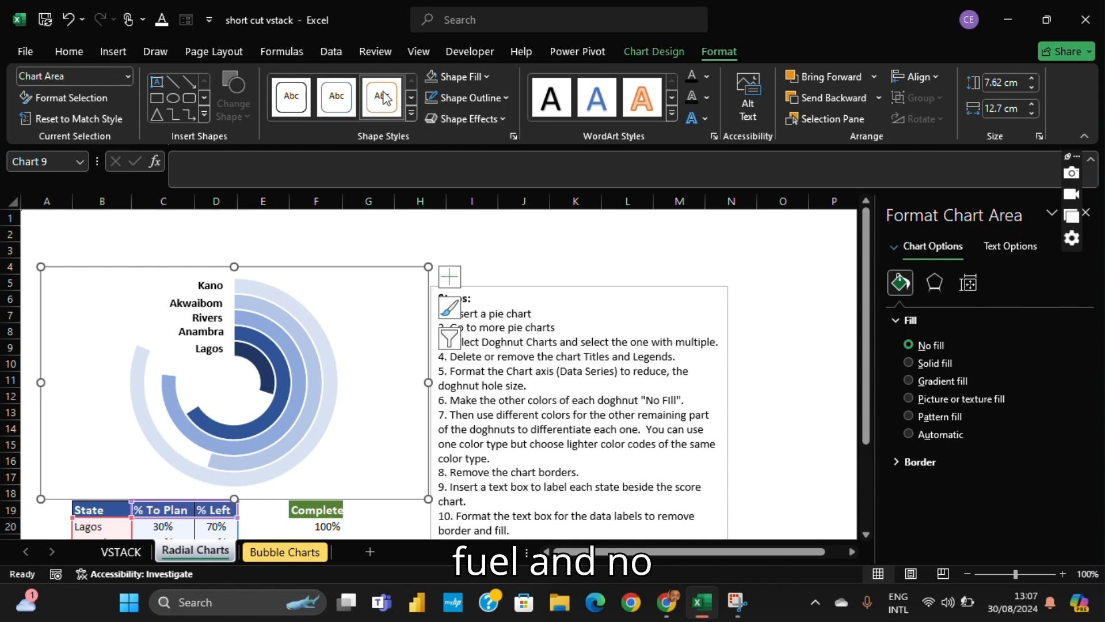
left_click(468, 98)
left_click(499, 301)
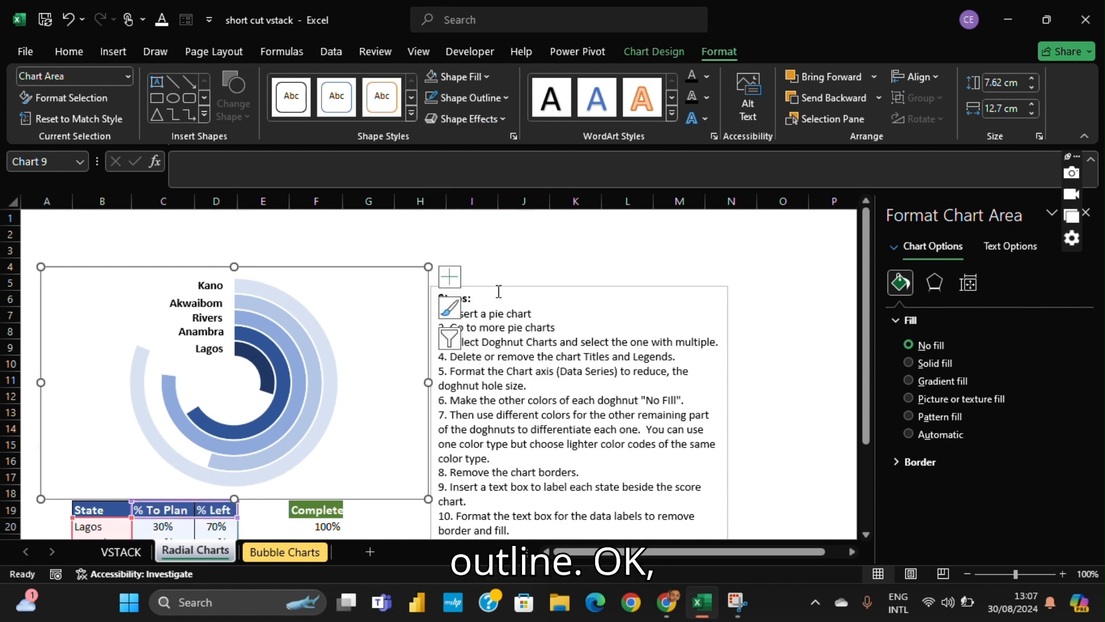
left_click(389, 226)
left_click(382, 291)
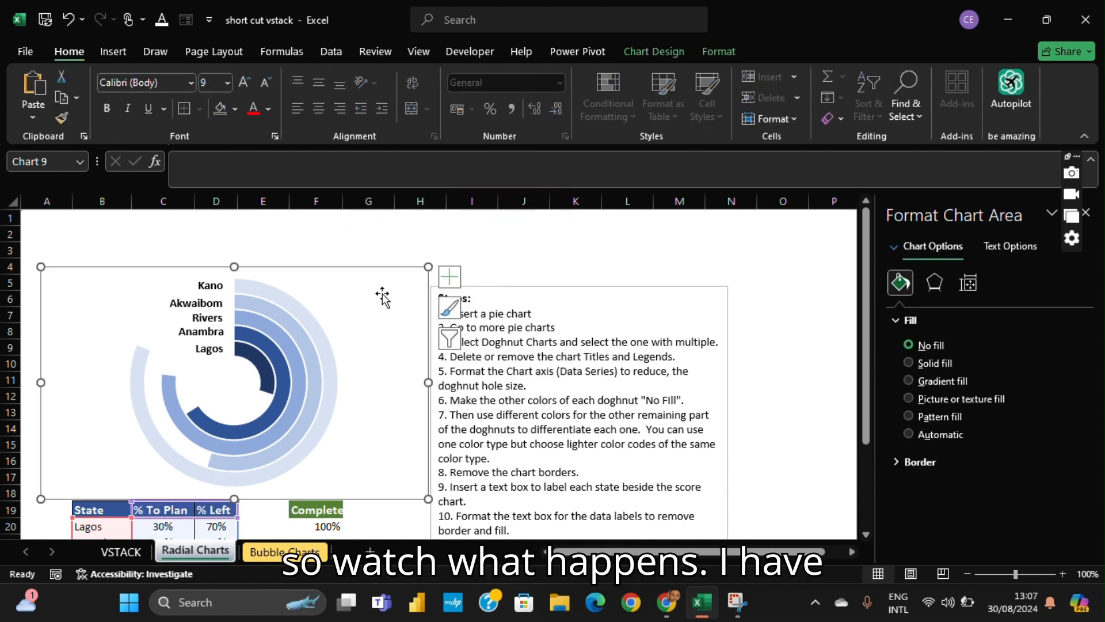
- Set the % To Plan value for Lagos in cell C20 to 50%
scroll(380, 295, "down", 3)
scroll(369, 345, "up", 3)
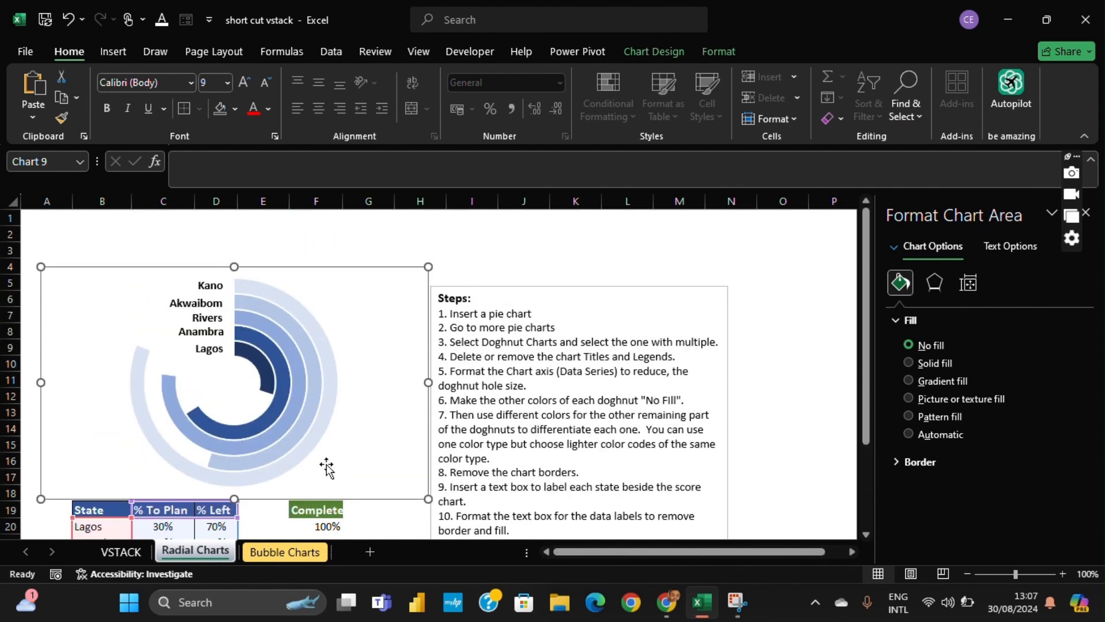
scroll(327, 471, "down", 1)
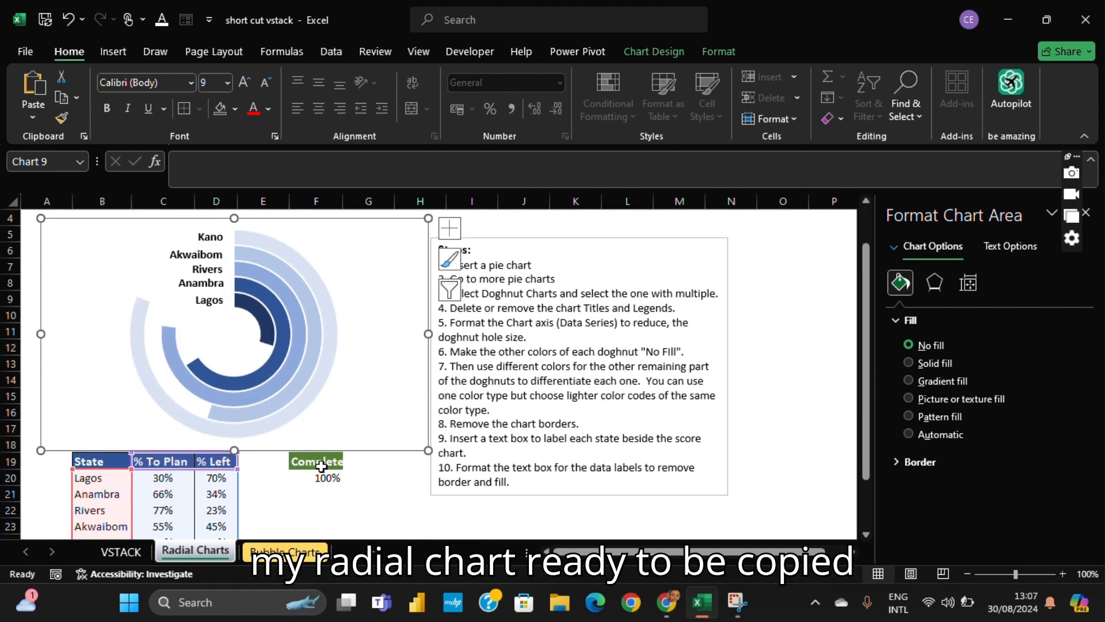
left_click(175, 481)
scroll(340, 472, "up", 1)
left_click(350, 456)
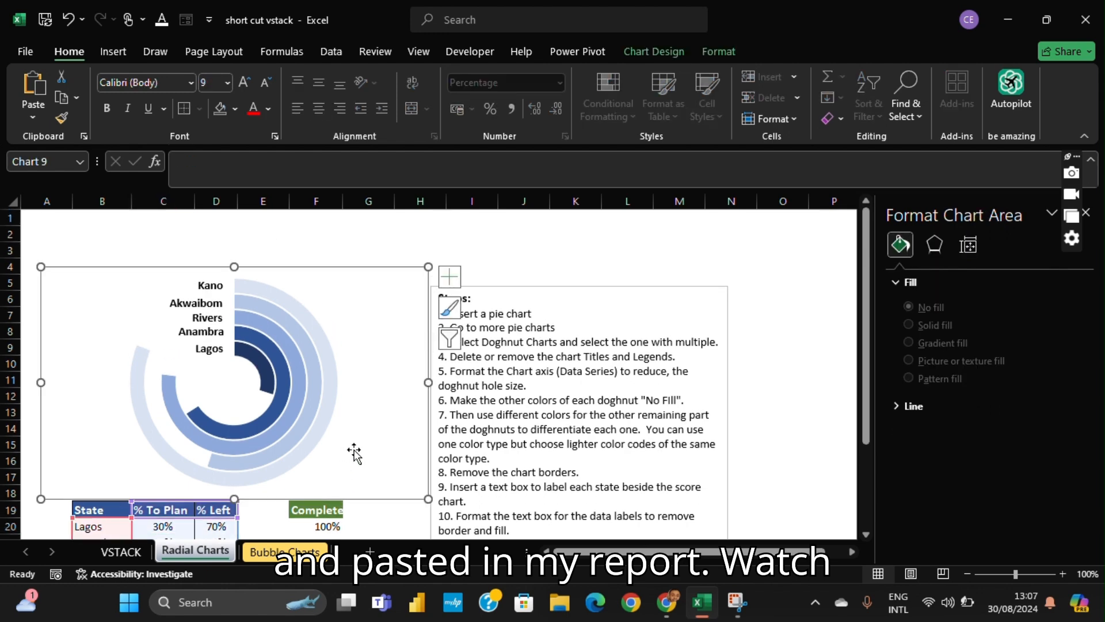
scroll(353, 450, "down", 2)
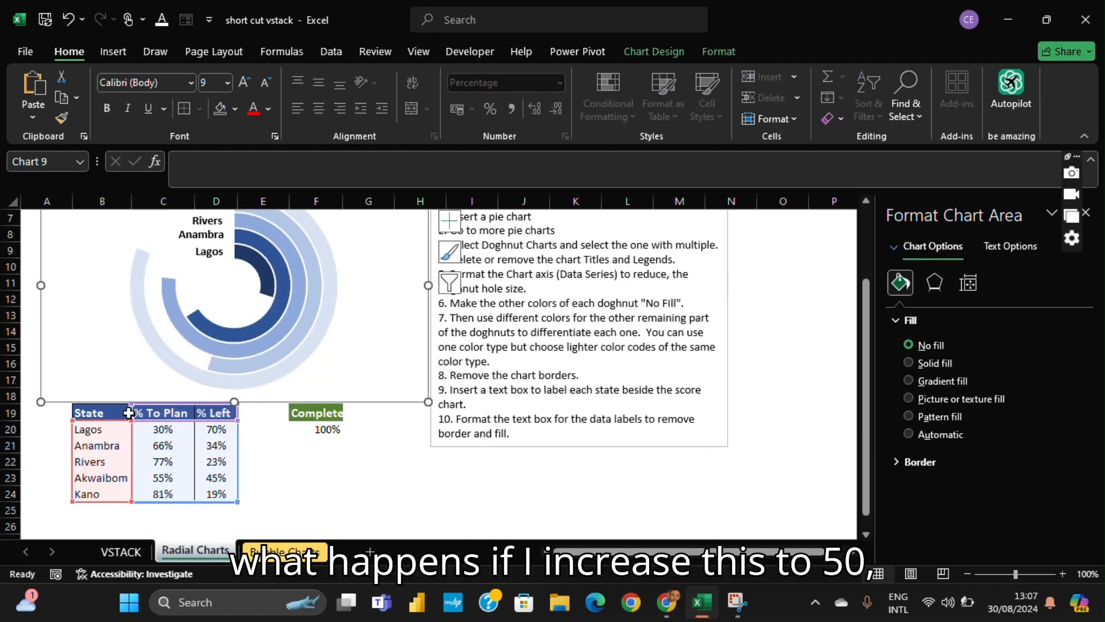
left_click(159, 430)
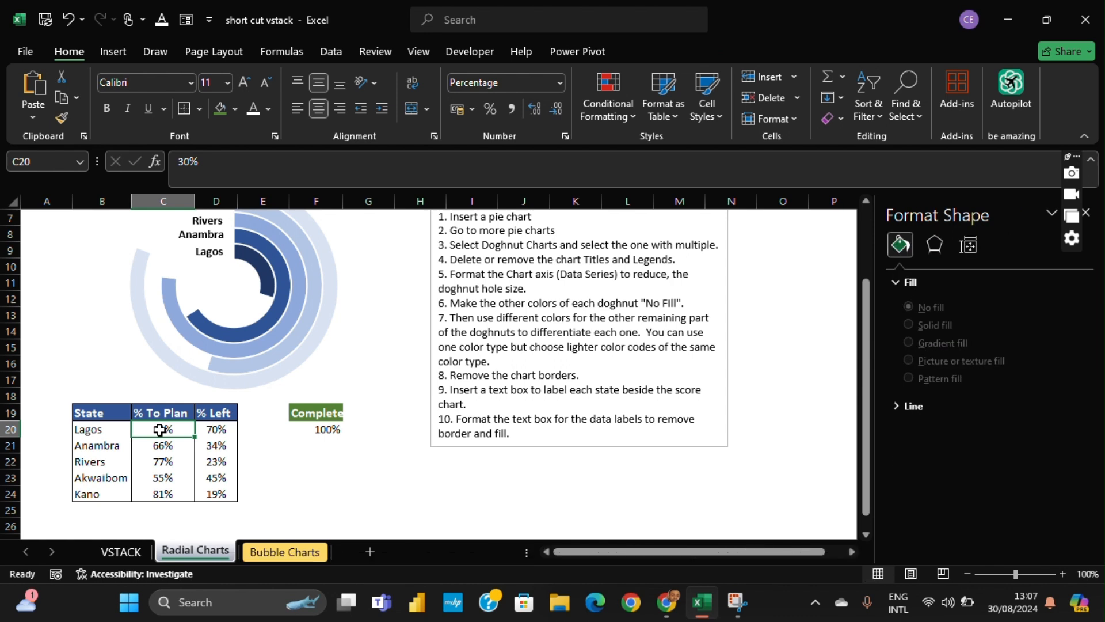
type("50\\%")
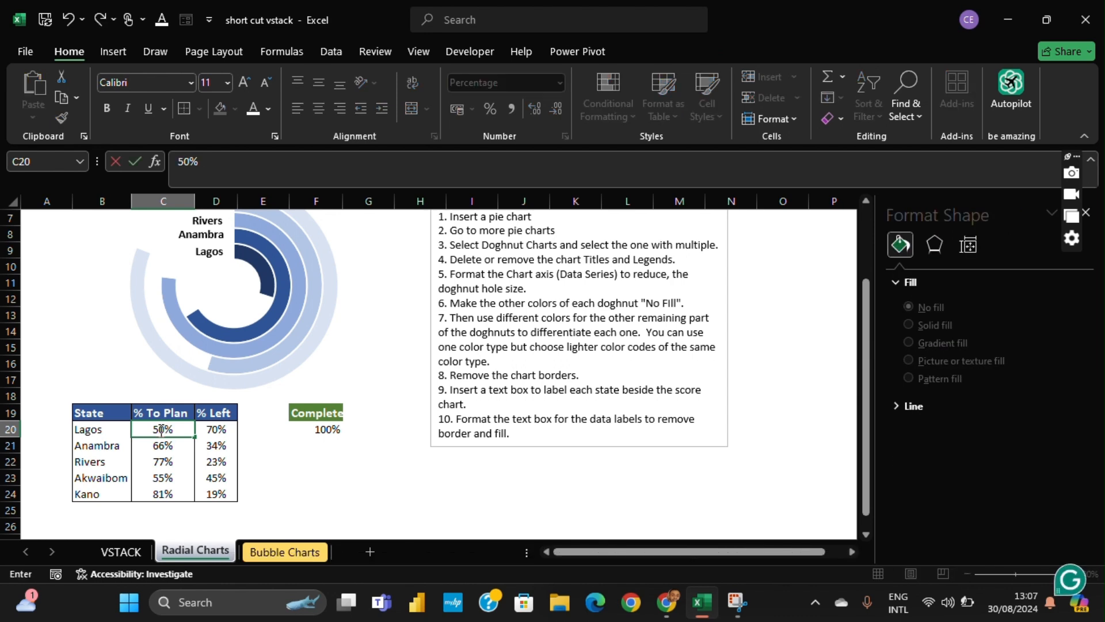
key("Return")
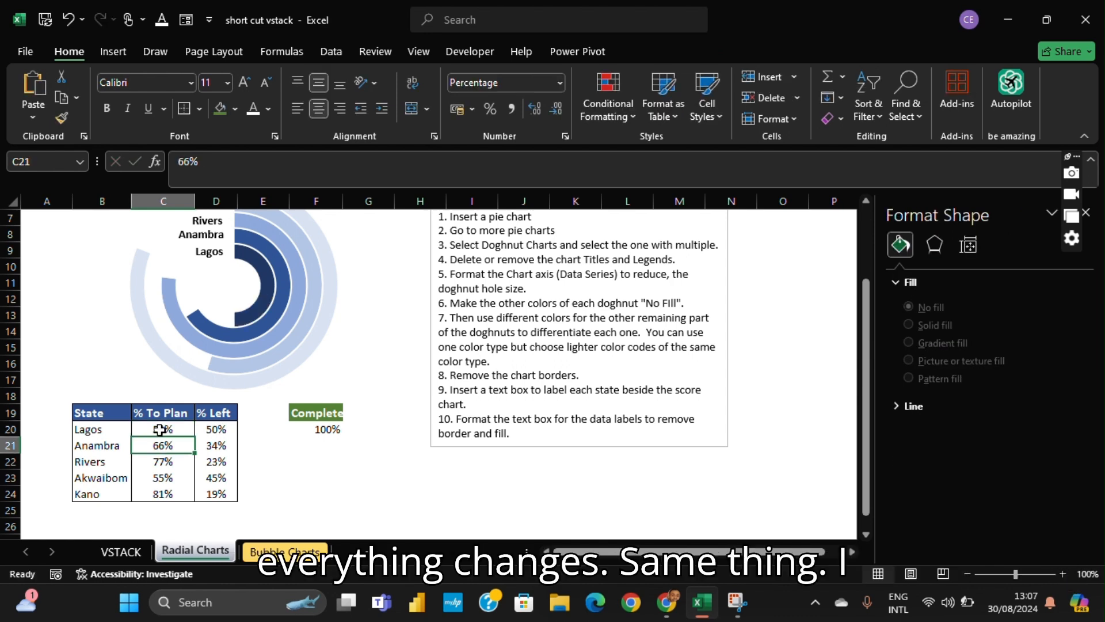
- Enter 77% as the % To Plan for Rivers in C22 and 45% for Akwaibom in C23
left_click(156, 458)
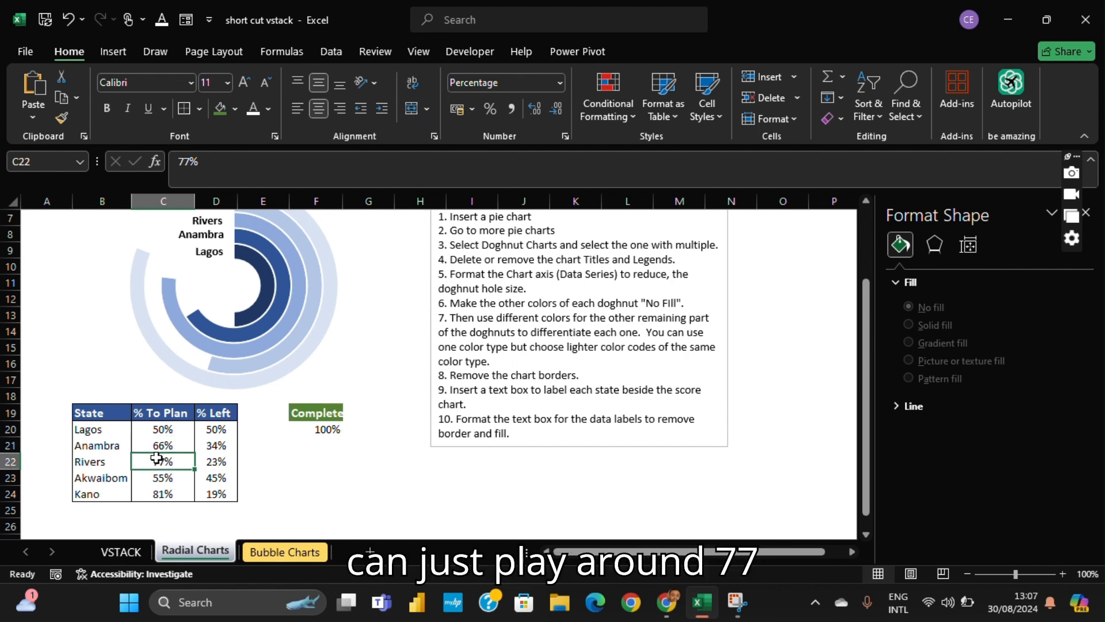
type("77%")
key("Return")
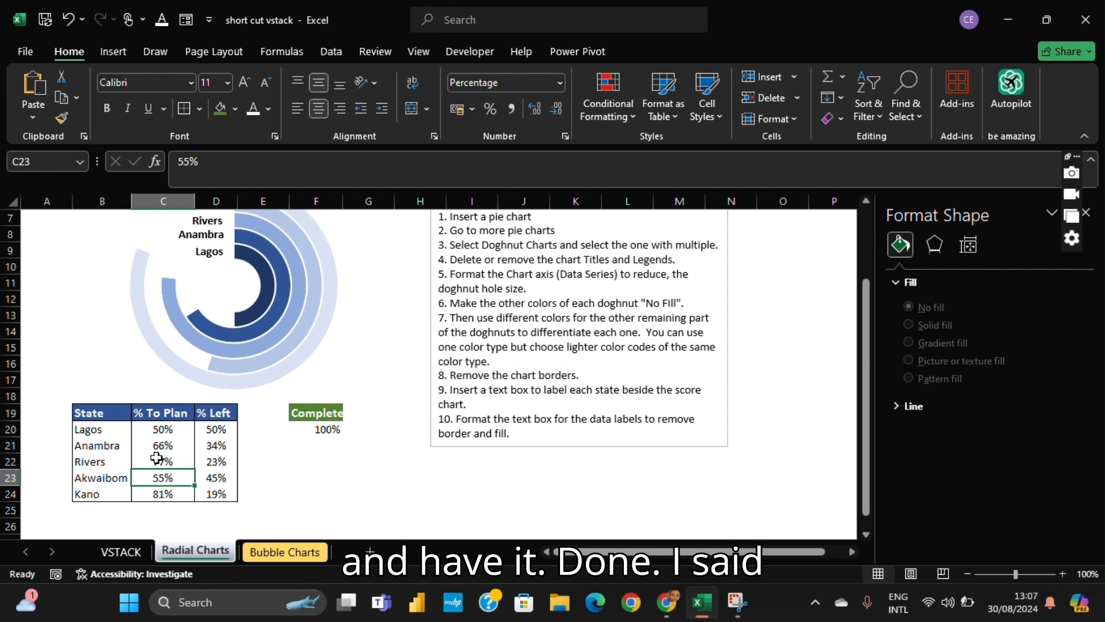
key("Down")
key("Up")
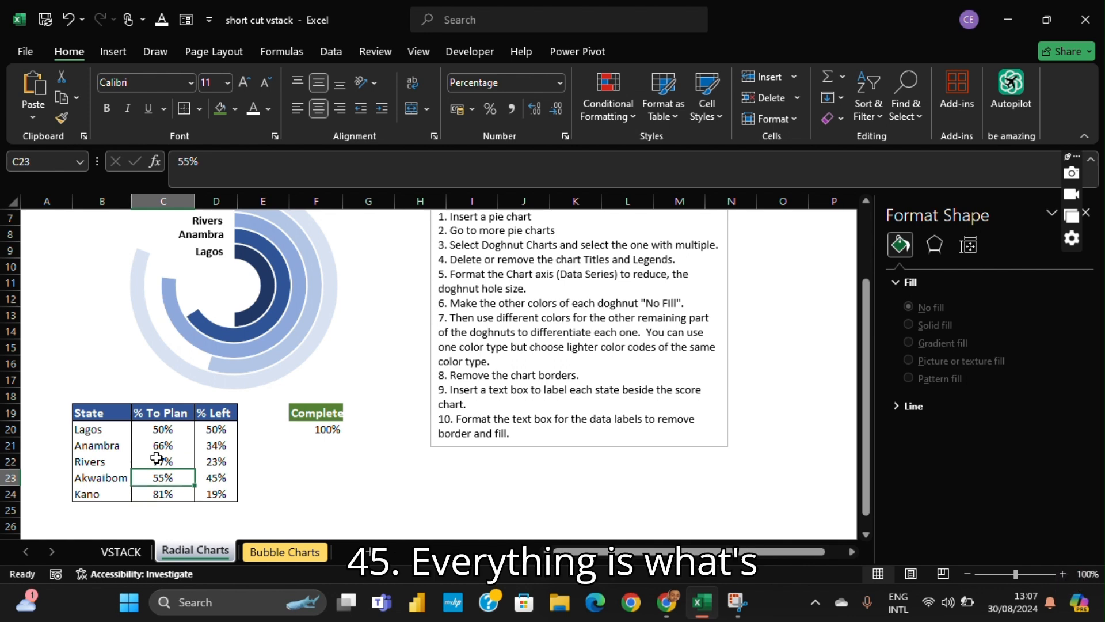
type("45%")
key("Return")
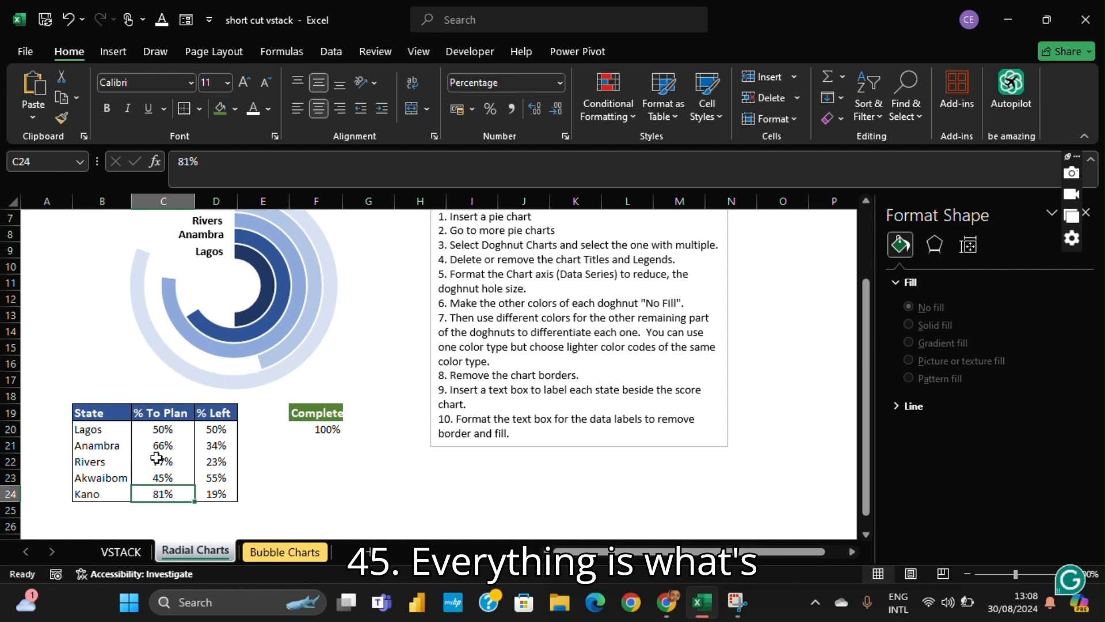
- Set the % To Plan value for Kano in cell C24 to 12%
key("Up")
key("Up")
key("Up")
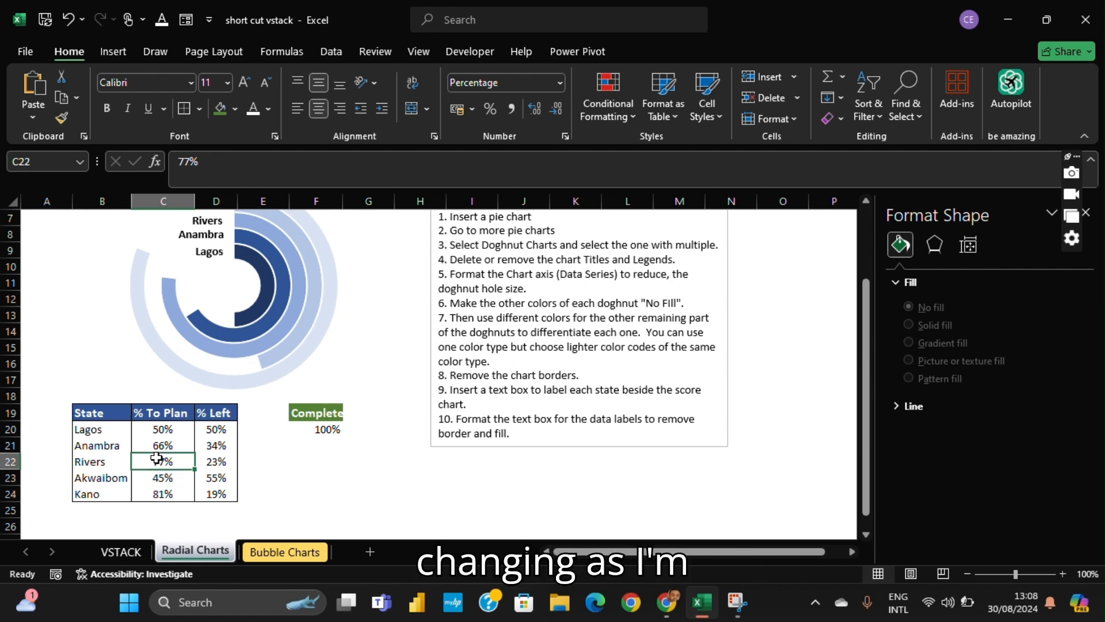
left_click(186, 492)
type("12")
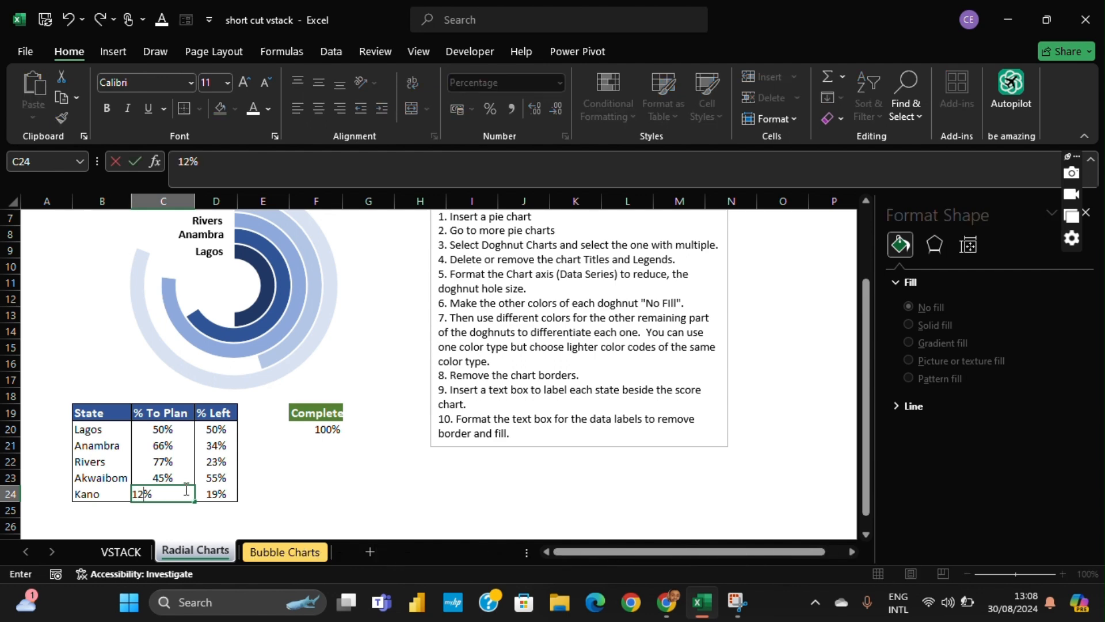
key("Return")
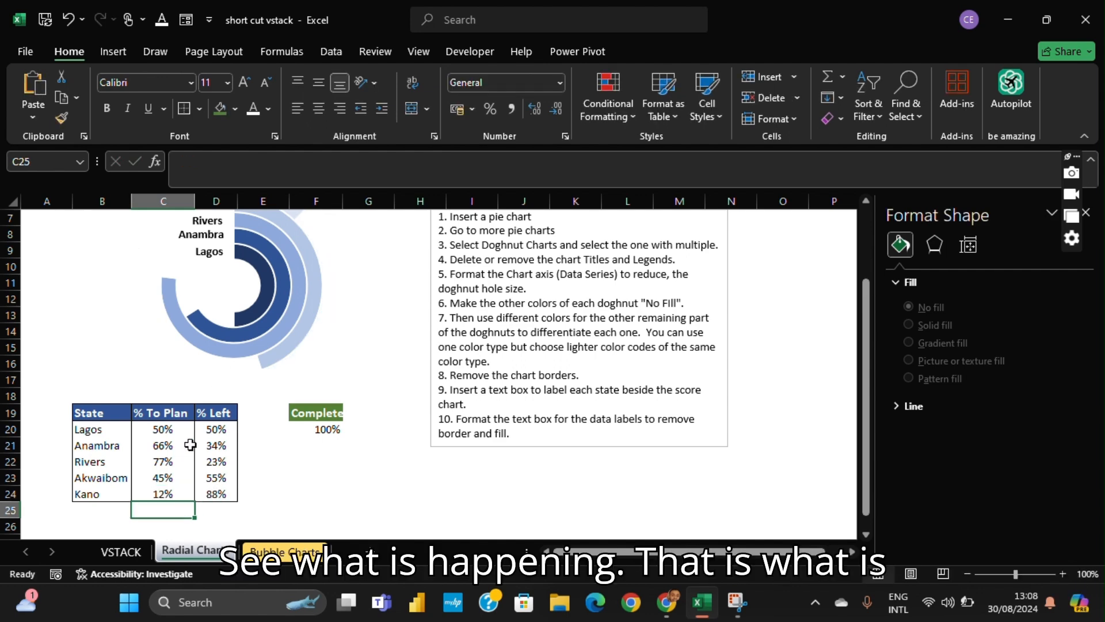
- Set the % To Plan value for Lagos in cell C20 to 11%
scroll(188, 447, "up", 1)
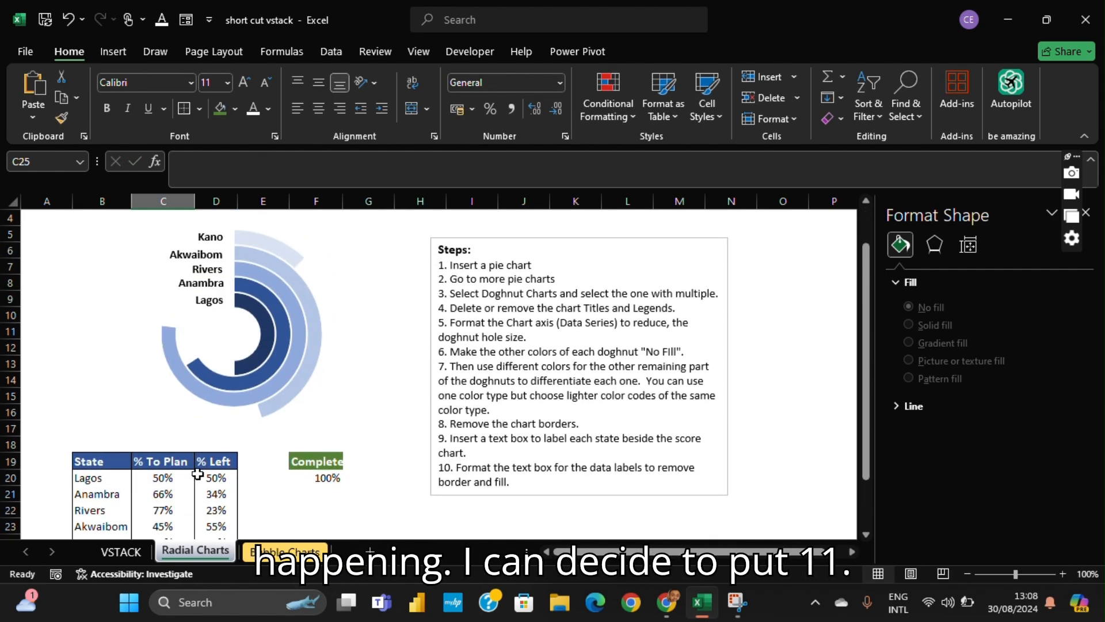
left_click(166, 478)
type("11")
key("Return")
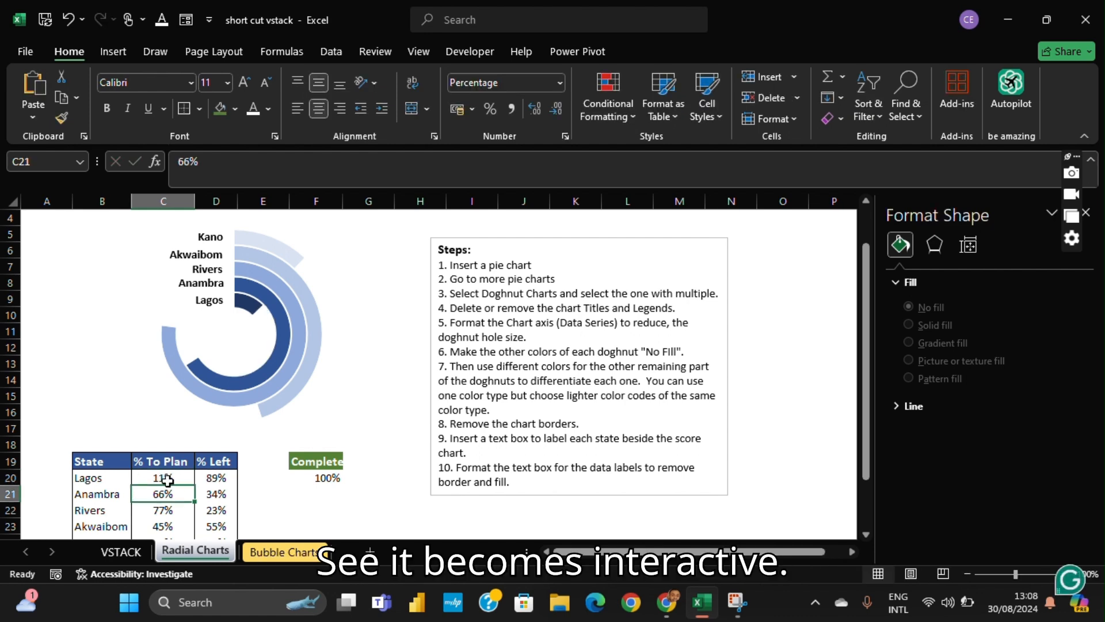